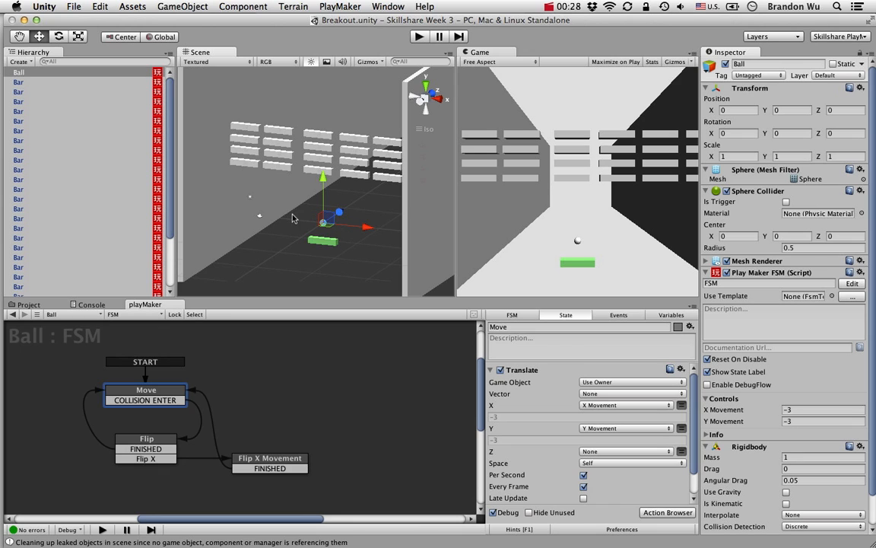
Move the ball beside the left wall, to about X -12.24 and Y 2.94, and reset its position
{"action": "middle_click_drag", "start_coordinate": [303, 221], "coordinate": [318, 208]}
{"action": "scroll", "coordinate": [303, 219], "scroll_direction": "up", "scroll_amount": 5}
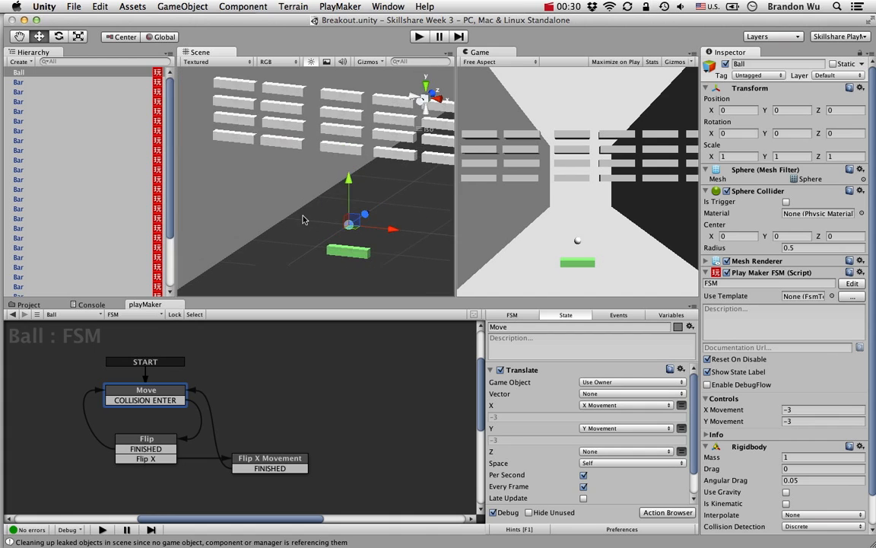
{"action": "scroll", "coordinate": [302, 221], "scroll_direction": "down", "scroll_amount": 4}
{"action": "left_click_drag", "start_coordinate": [302, 223], "coordinate": [362, 211], "text": "alt"}
{"action": "mouse_move", "coordinate": [362, 211]}
{"action": "middle_mouse_down"}
{"action": "mouse_move", "coordinate": [347, 206]}
{"action": "mouse_move", "coordinate": [362, 209]}
{"action": "middle_mouse_up"}
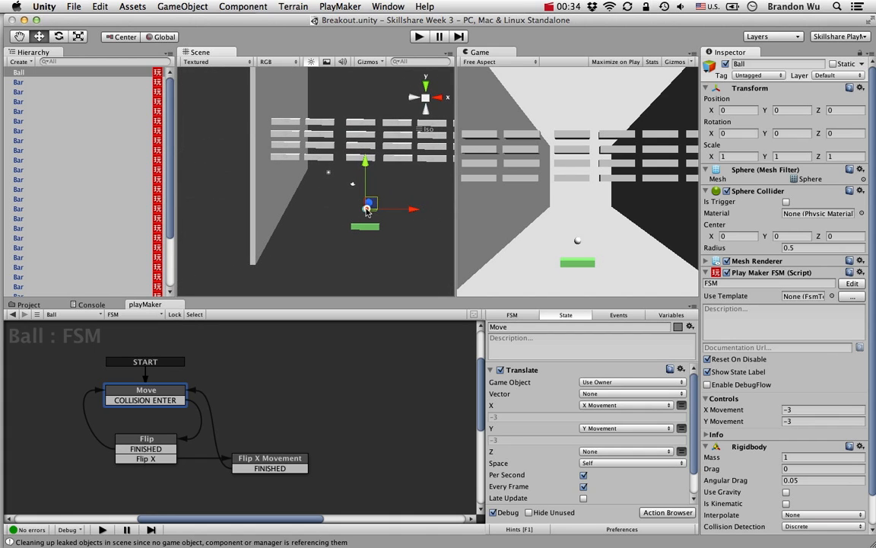
{"action": "left_click_drag", "start_coordinate": [362, 210], "coordinate": [287, 169]}
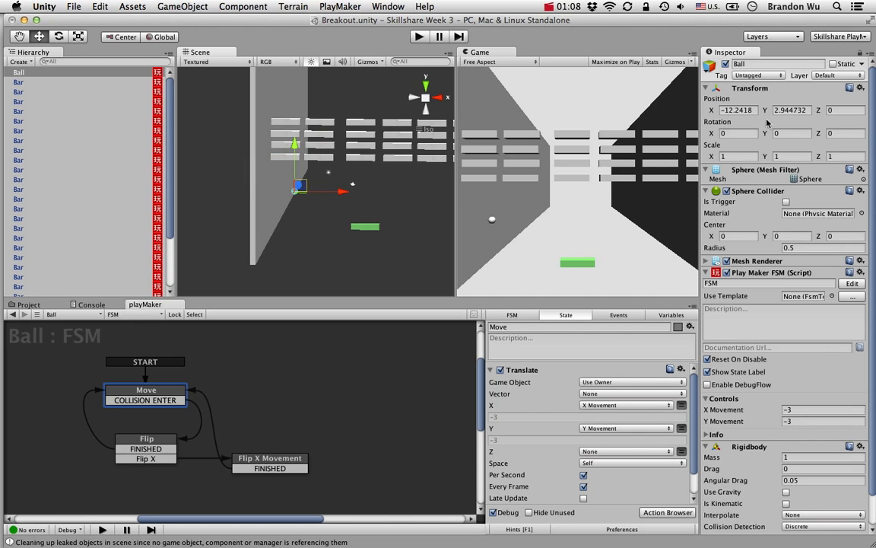
{"action": "left_click", "coordinate": [861, 88]}
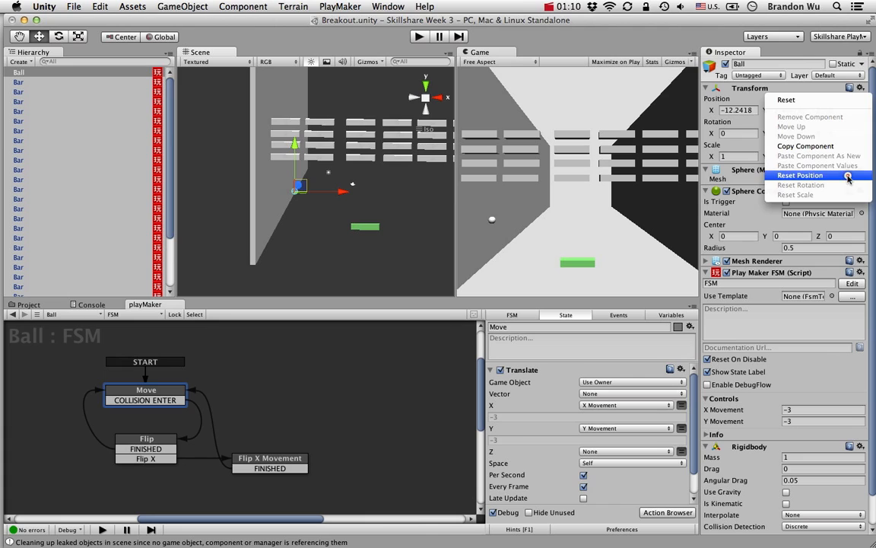
{"action": "left_click", "coordinate": [765, 159]}
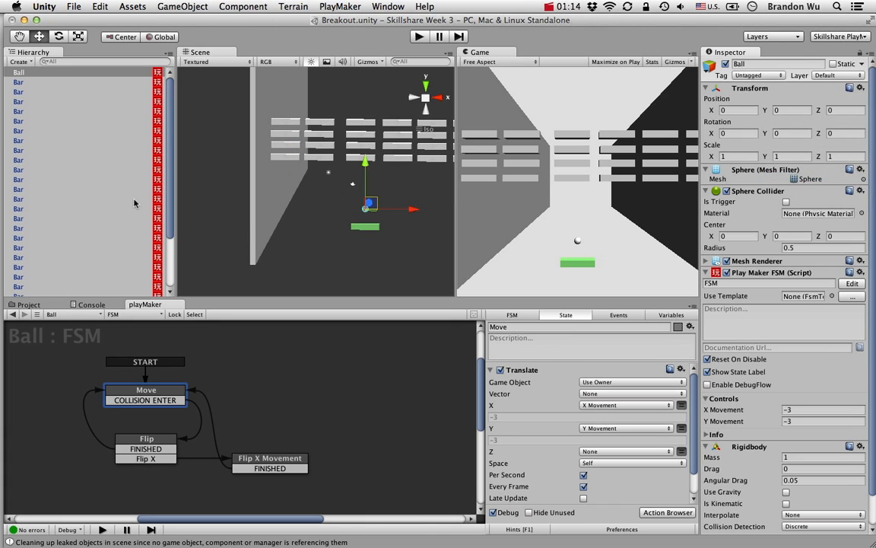
Examine the ball's FSM, checking the Move state, its COLLISION ENTER transition and the actions in the Flip state
{"action": "left_click", "coordinate": [92, 127]}
{"action": "left_click", "coordinate": [79, 83]}
{"action": "left_click", "coordinate": [79, 73]}
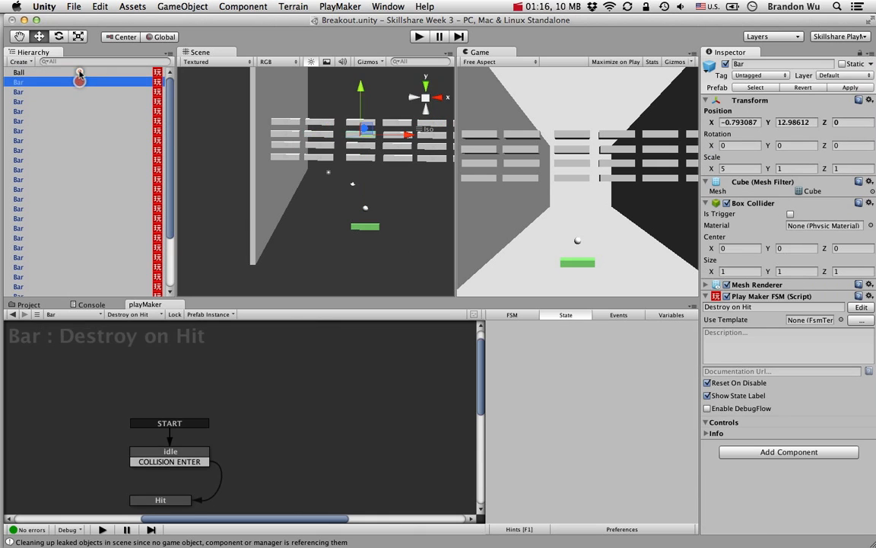
{"action": "left_click_drag", "start_coordinate": [404, 200], "coordinate": [354, 225], "text": "alt"}
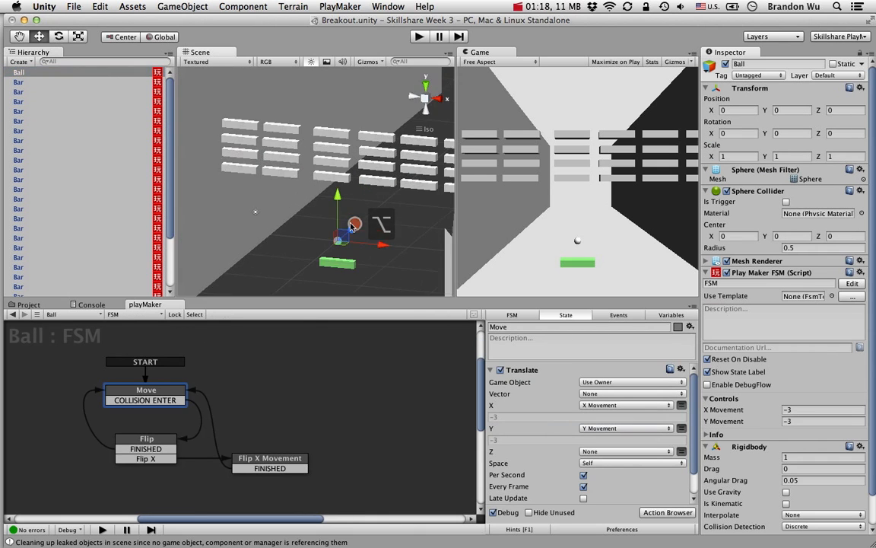
{"action": "scroll", "coordinate": [351, 210], "scroll_direction": "up", "scroll_amount": 3}
{"action": "scroll", "coordinate": [351, 210], "scroll_direction": "up", "scroll_amount": 10}
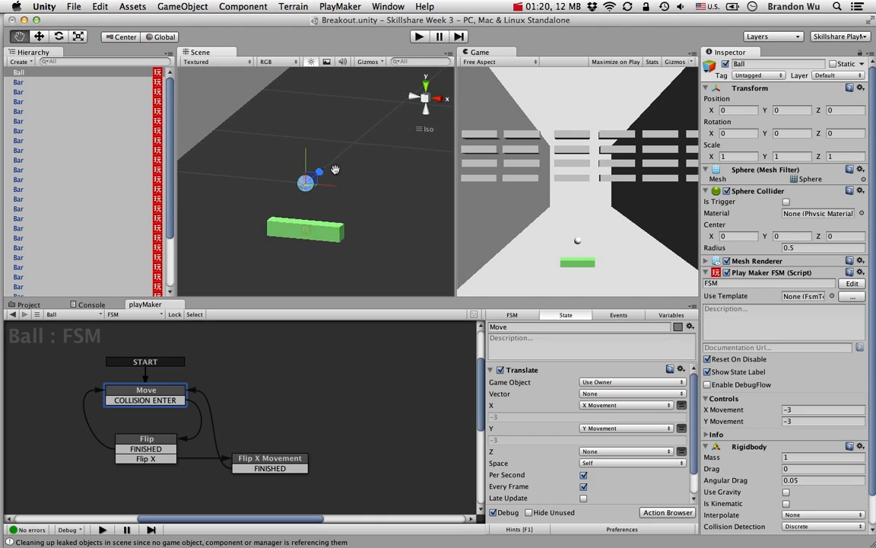
{"action": "scroll", "coordinate": [357, 163], "scroll_direction": "down", "scroll_amount": 8}
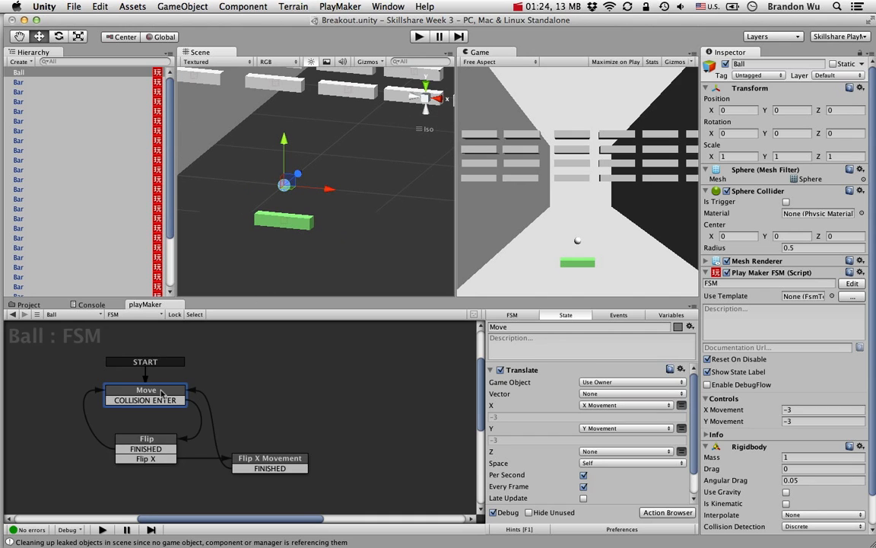
{"action": "left_click", "coordinate": [153, 400]}
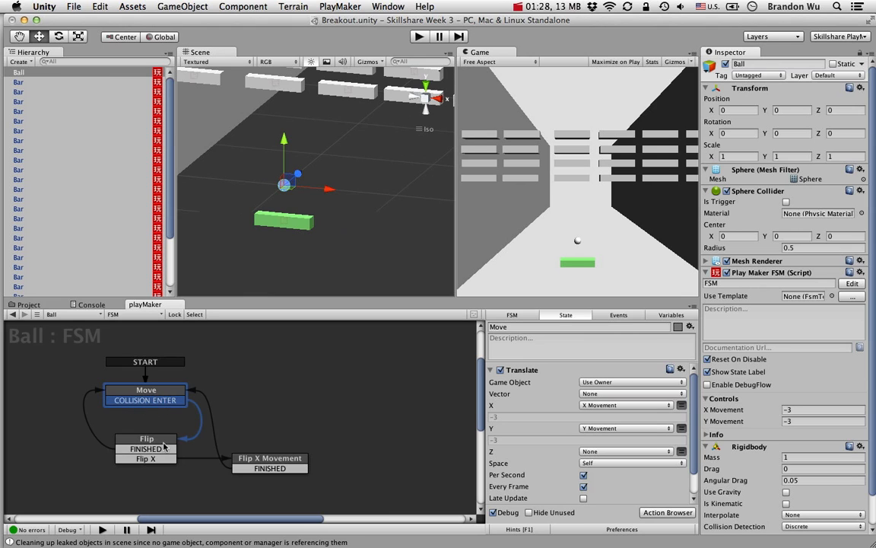
{"action": "left_click", "coordinate": [163, 442]}
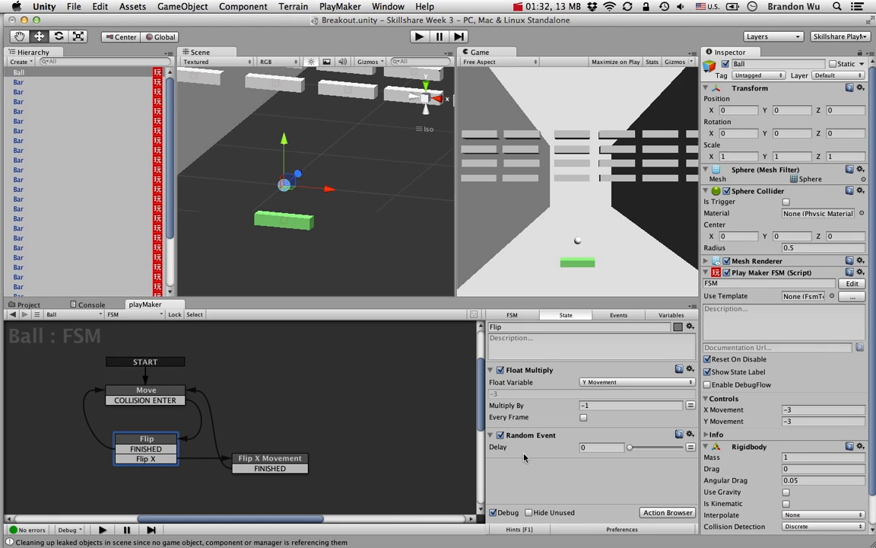
{"action": "left_click", "coordinate": [173, 395]}
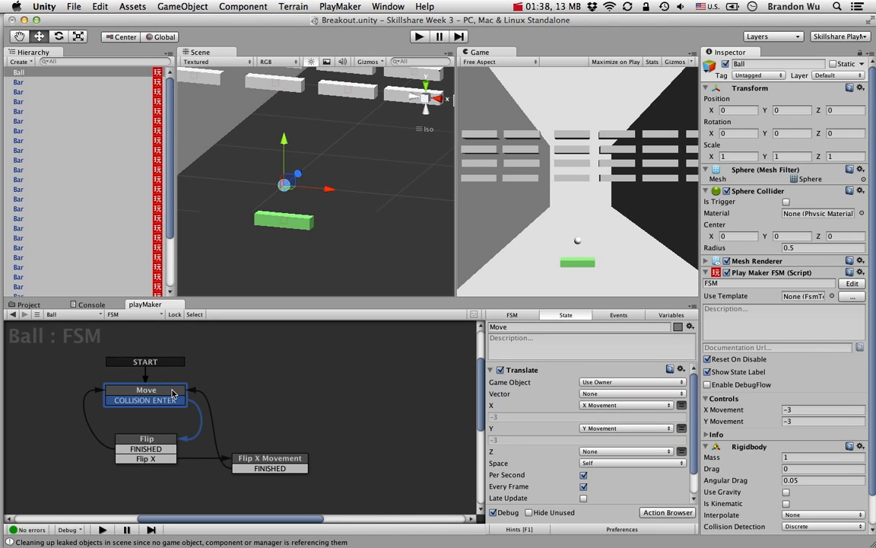
Locate both Wall objects in the scene and inspect the left wall beside the bars
{"action": "scroll", "coordinate": [111, 226], "scroll_direction": "down", "scroll_amount": 3}
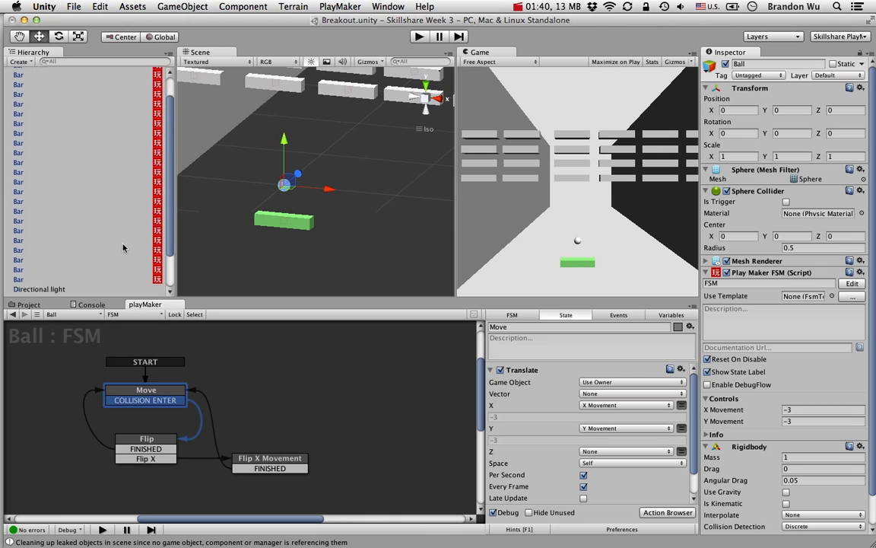
{"action": "left_click", "coordinate": [68, 282]}
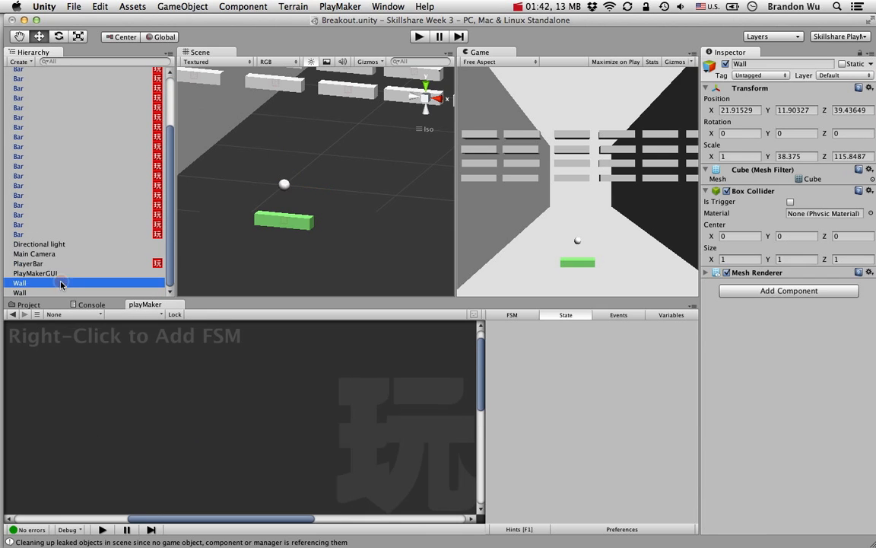
{"action": "double_click", "coordinate": [137, 282]}
{"action": "scroll", "coordinate": [282, 196], "scroll_direction": "up", "scroll_amount": 5}
{"action": "left_click", "coordinate": [257, 168]}
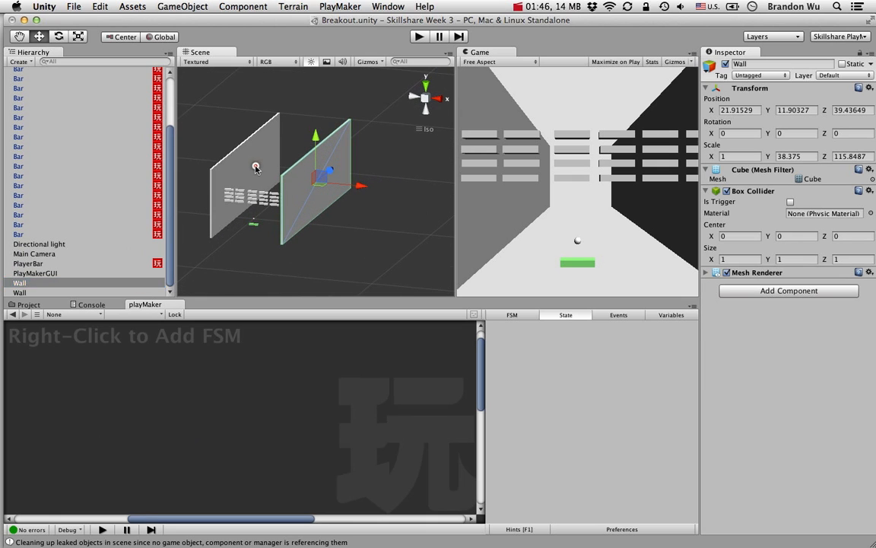
{"action": "middle_click_drag", "start_coordinate": [255, 186], "coordinate": [323, 181]}
{"action": "scroll", "coordinate": [270, 184], "scroll_direction": "up", "scroll_amount": 1}
{"action": "scroll", "coordinate": [270, 184], "scroll_direction": "up", "scroll_amount": 3}
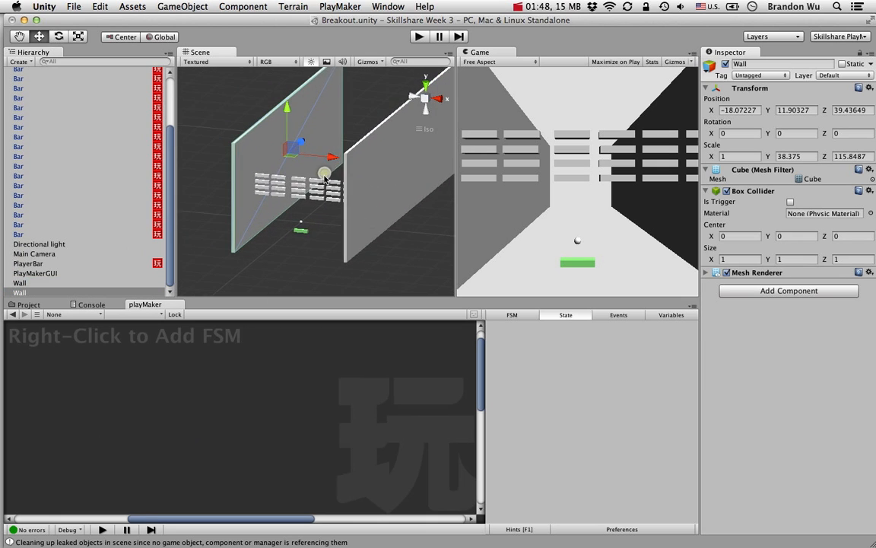
{"action": "scroll", "coordinate": [323, 181], "scroll_direction": "up", "scroll_amount": 2}
{"action": "scroll", "coordinate": [324, 181], "scroll_direction": "down", "scroll_amount": 1}
{"action": "scroll", "coordinate": [324, 181], "scroll_direction": "down", "scroll_amount": 1}
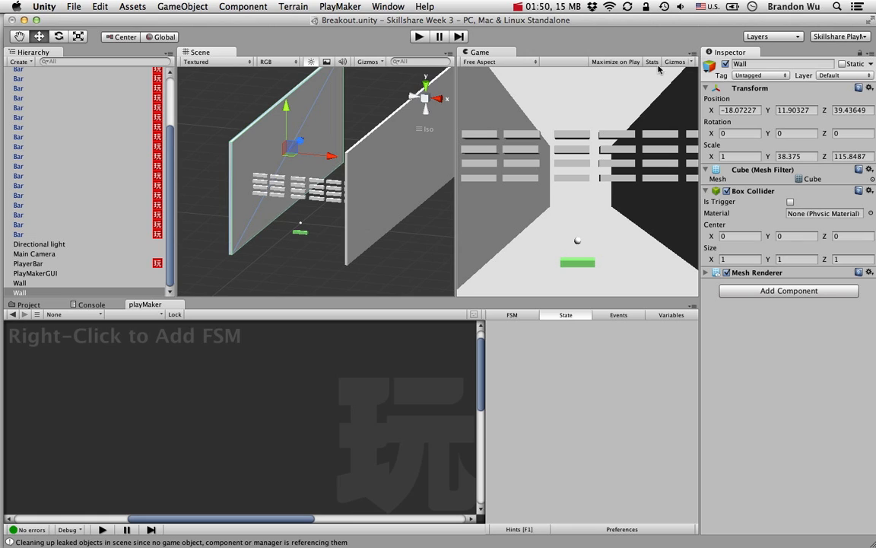
Review the tags available for the left wall without assigning one
{"action": "left_click", "coordinate": [753, 75]}
{"action": "left_click", "coordinate": [763, 77]}
{"action": "left_click", "coordinate": [762, 77]}
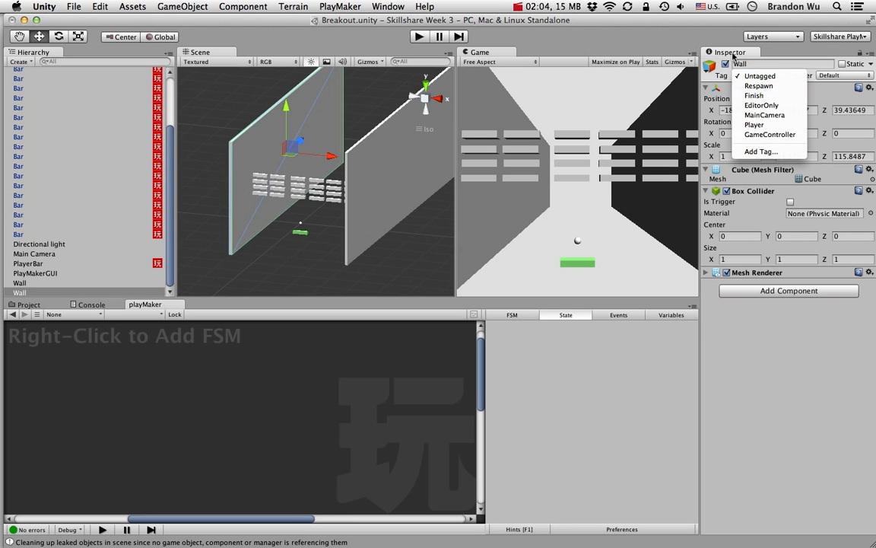
{"action": "left_click", "coordinate": [748, 66]}
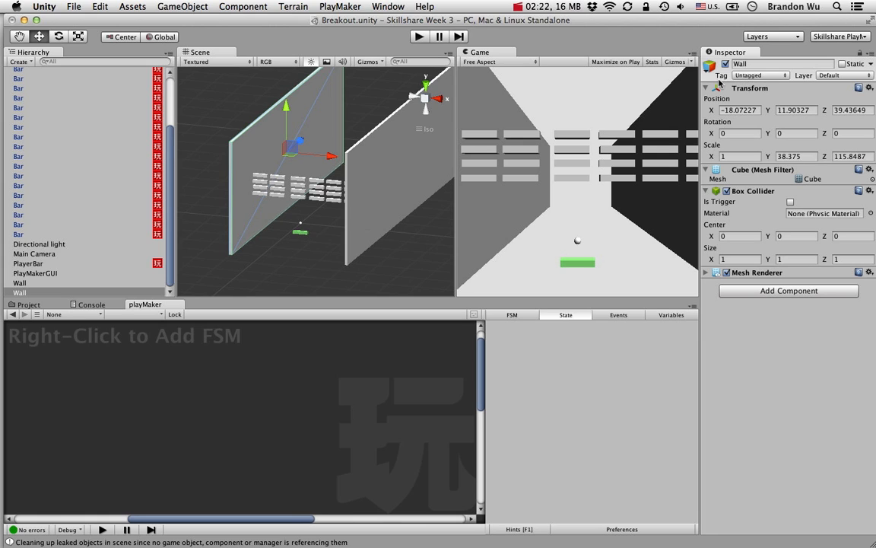
Create a new tag named Wall as Element 0 of the project's tag list
{"action": "left_click", "coordinate": [751, 76]}
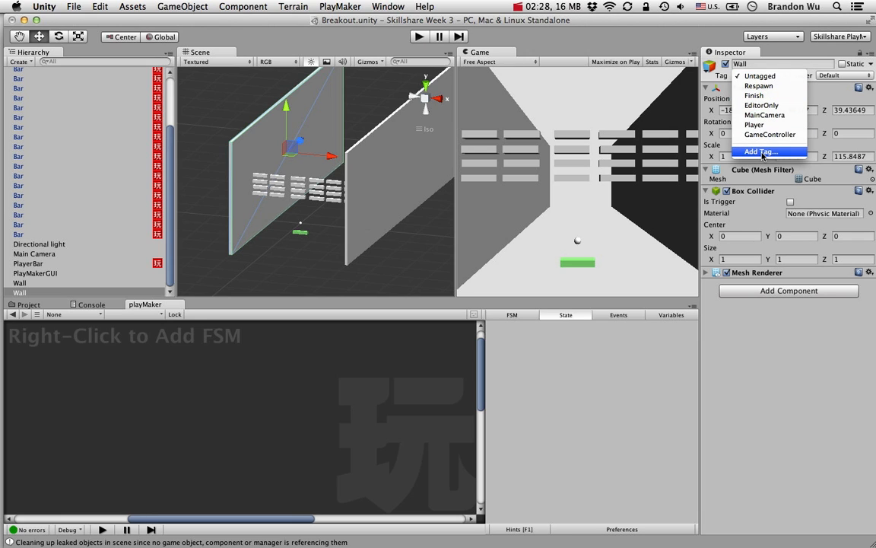
{"action": "left_click", "coordinate": [763, 152]}
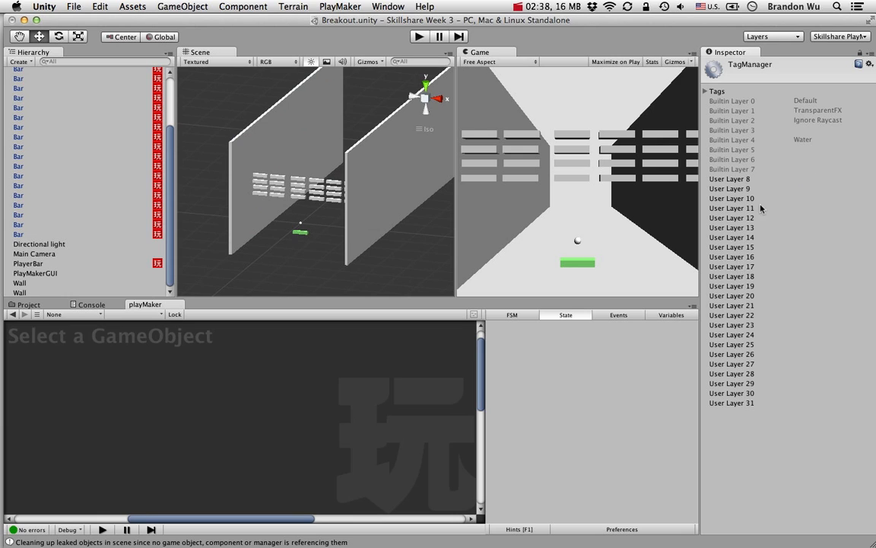
{"action": "left_click", "coordinate": [706, 93]}
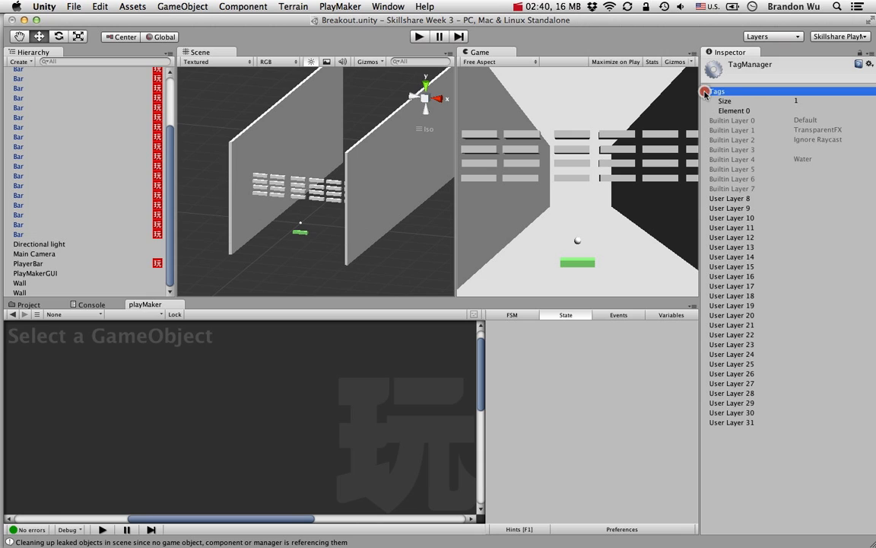
{"action": "left_click", "coordinate": [705, 92]}
{"action": "left_click", "coordinate": [706, 93]}
{"action": "left_click", "coordinate": [808, 110]}
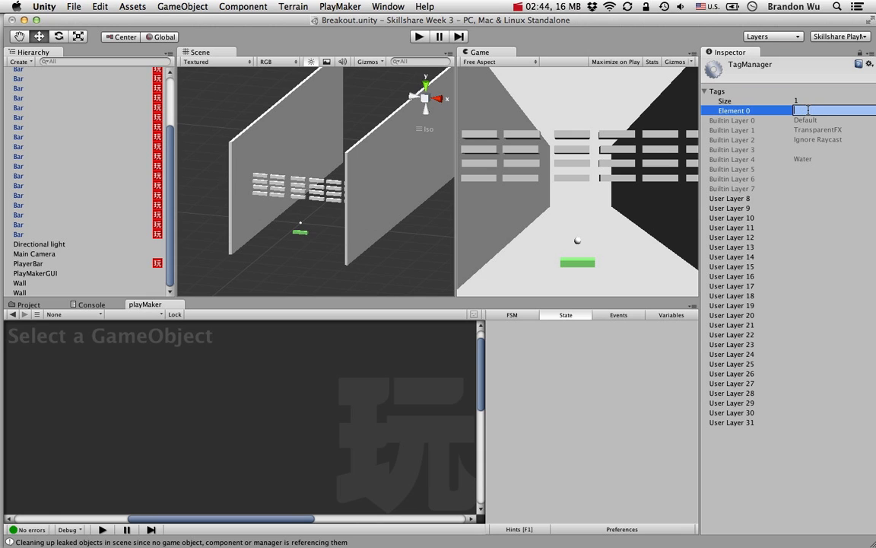
{"action": "type", "text": "Wall"}
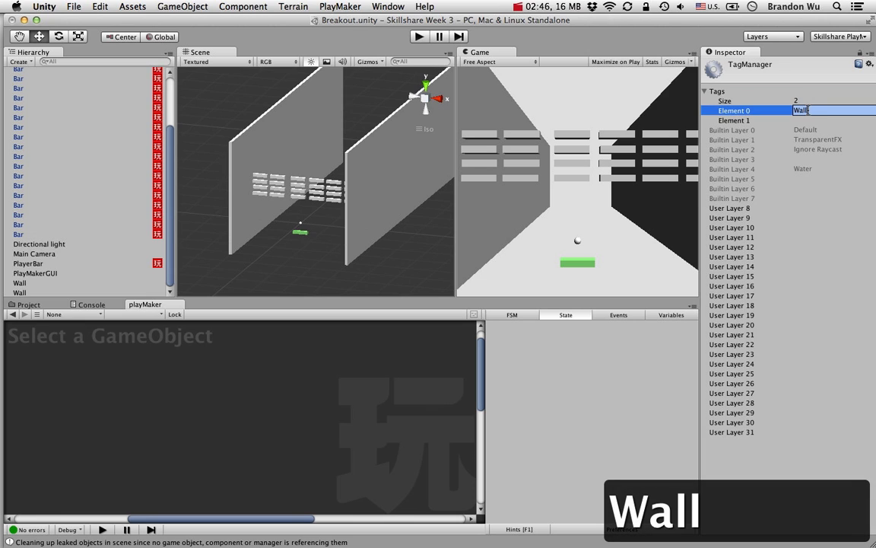
{"action": "key", "text": "Return"}
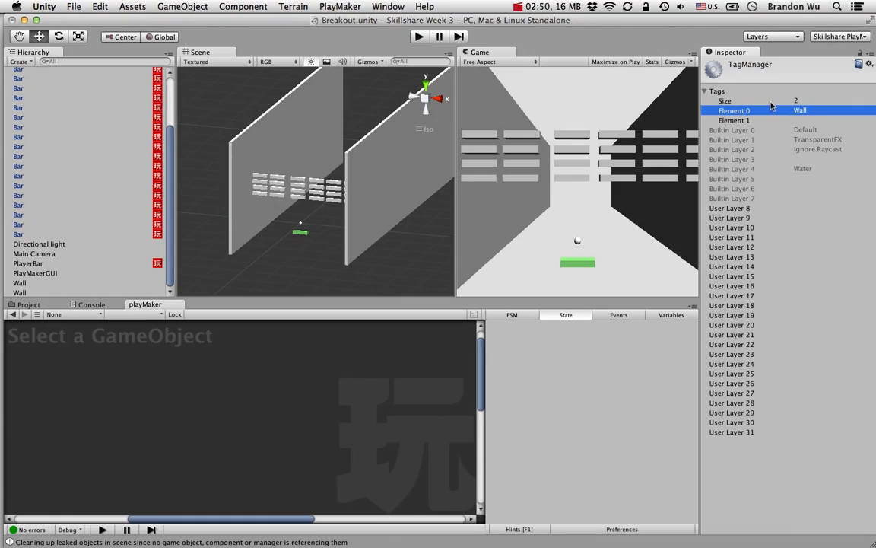
Enter More tags as Element 1 of the tag list and rename it Fruits
{"action": "left_click", "coordinate": [744, 120]}
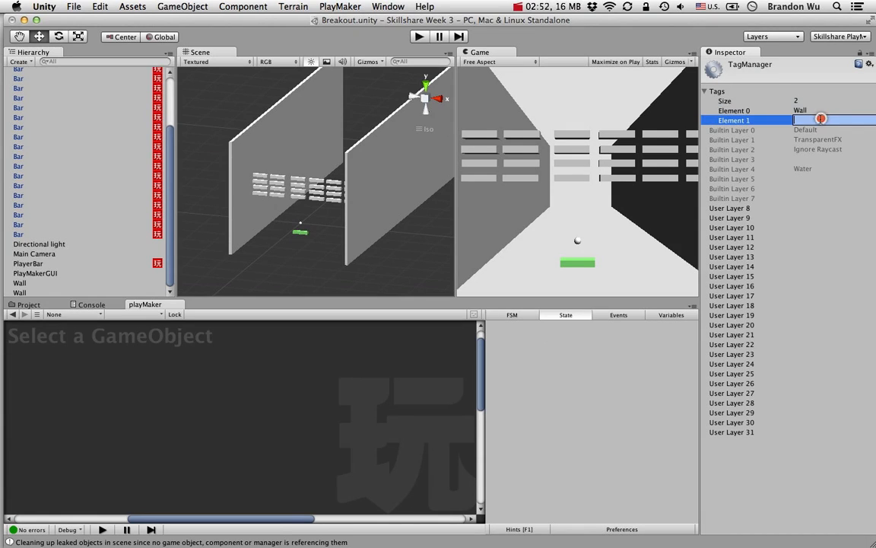
{"action": "left_click", "coordinate": [808, 111]}
{"action": "left_click", "coordinate": [807, 120]}
{"action": "type", "text": "More tags"}
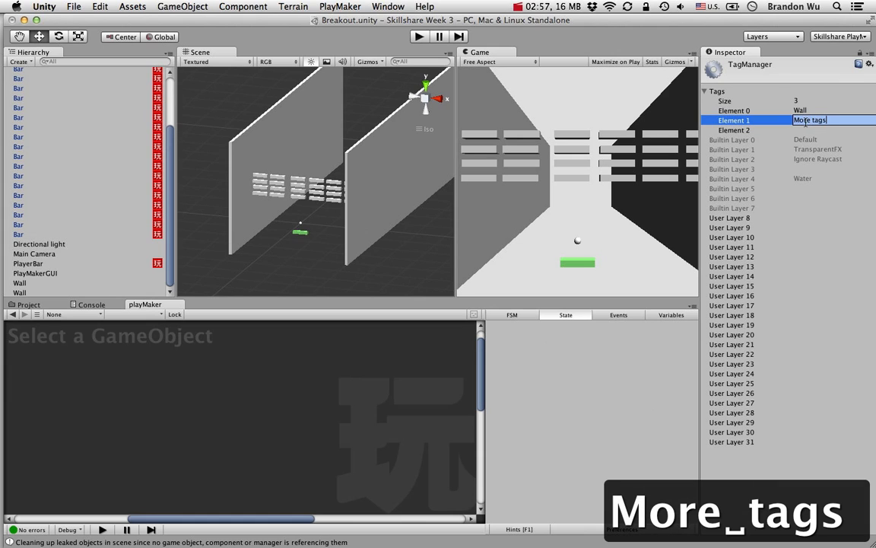
{"action": "triple_click", "coordinate": [806, 122]}
{"action": "type", "text": "Frt"}
{"action": "key", "text": "BackSpace"}
{"action": "type", "text": "uits"}
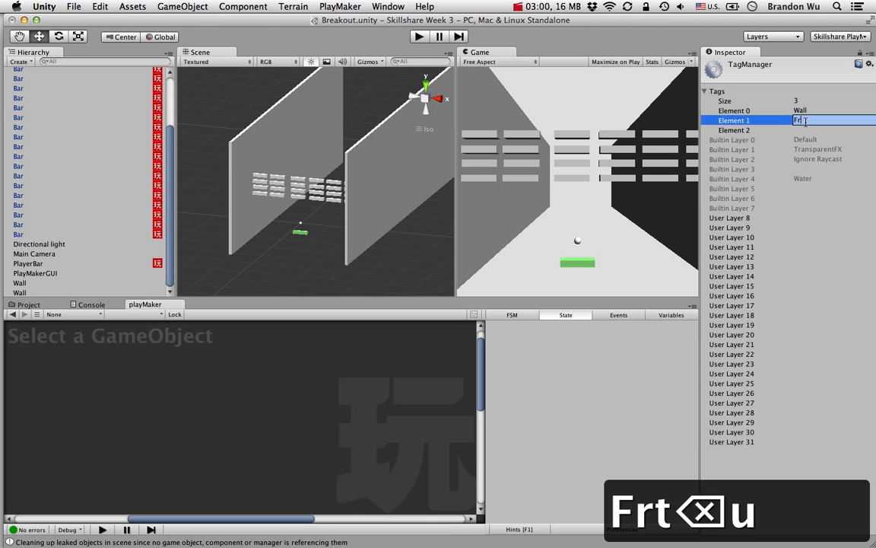
Enter a third tag as Element 2 and name it Food
{"action": "left_click", "coordinate": [816, 131]}
{"action": "type", "text": "Go"}
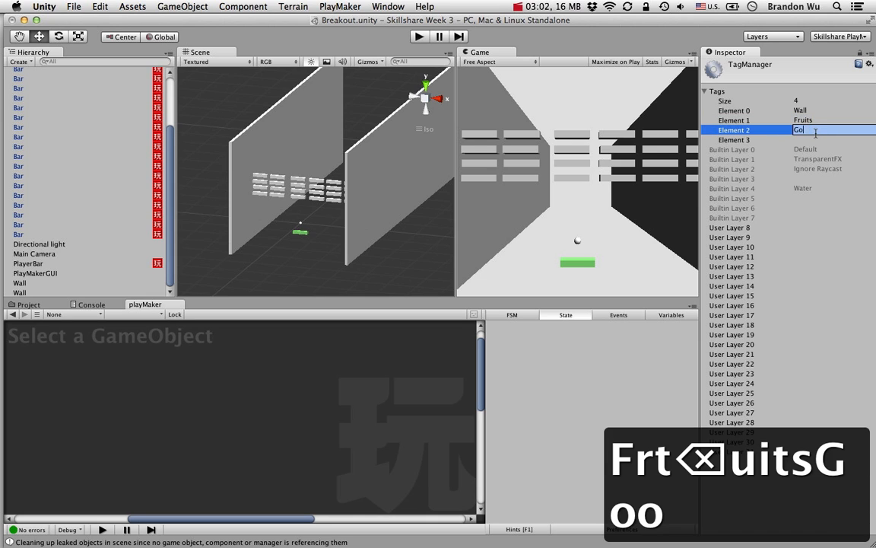
{"action": "type", "text": "odG"}
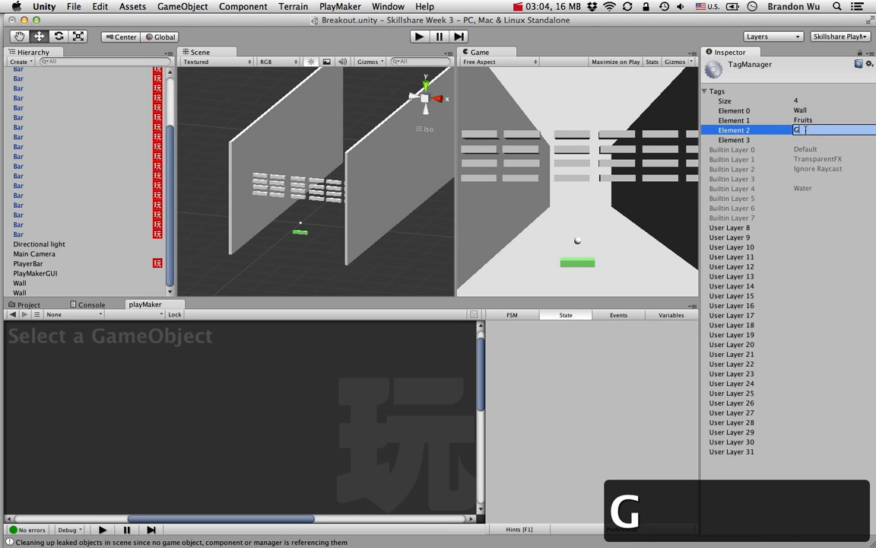
{"action": "key", "text": "BackSpace"}
{"action": "type", "text": "Food"}
Clear the Food and Fruits tag names and set the tag list size to 2
{"action": "left_click", "coordinate": [815, 107]}
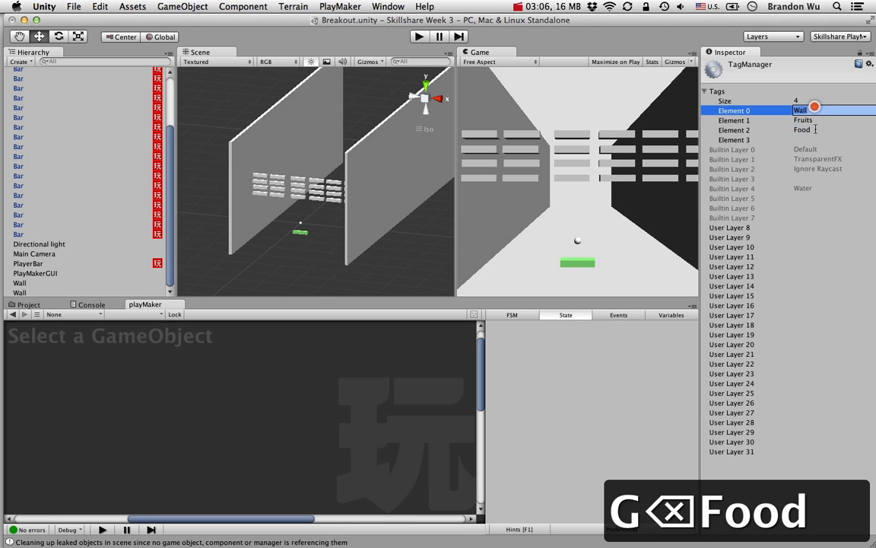
{"action": "left_click", "coordinate": [816, 129]}
{"action": "key", "text": "BackSpace"}
{"action": "left_click", "coordinate": [817, 119]}
{"action": "key", "text": "BackSpace"}
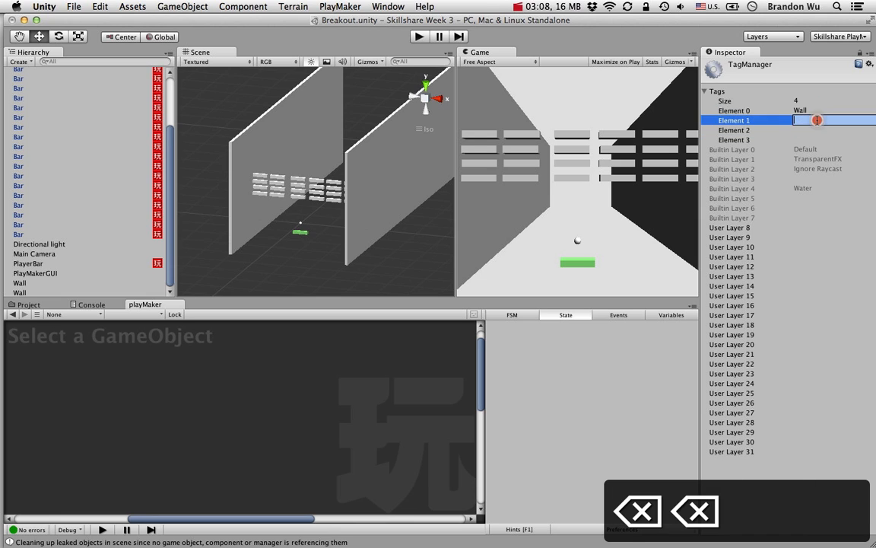
{"action": "left_click", "coordinate": [815, 101]}
{"action": "type", "text": "2"}
{"action": "key", "text": "Return"}
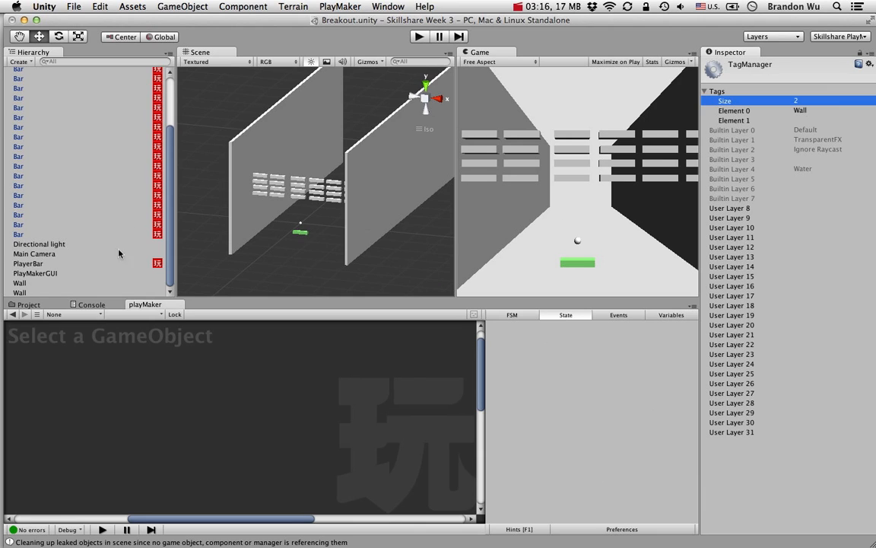
Assign the Wall tag to both Wall objects in the scene
{"action": "left_click", "coordinate": [81, 284]}
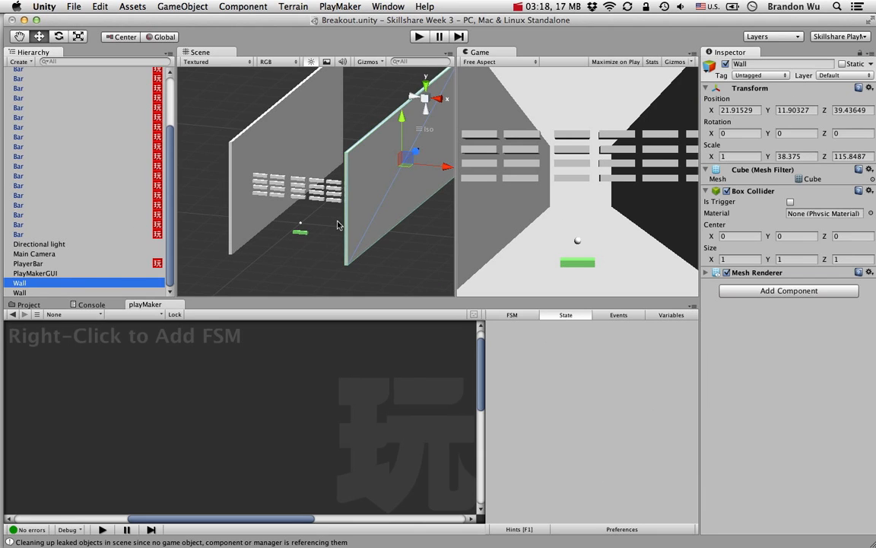
{"action": "left_click", "coordinate": [761, 75]}
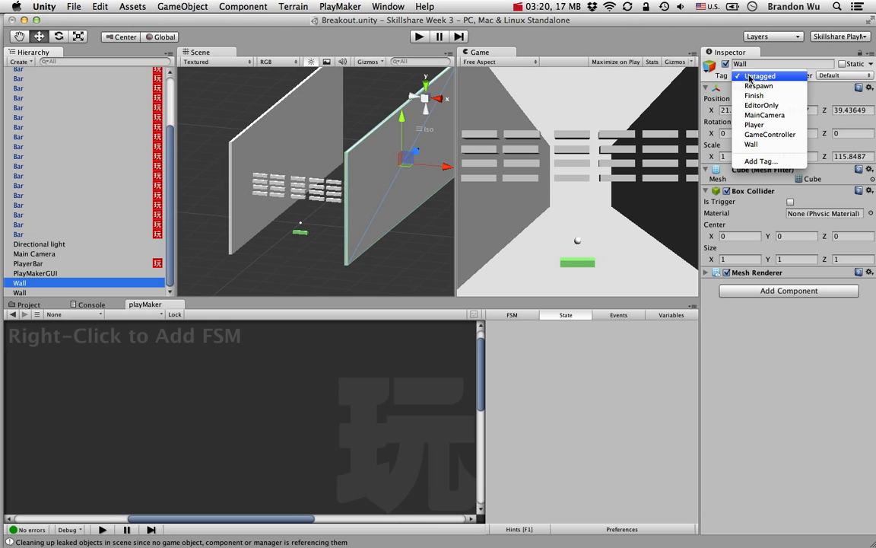
{"action": "left_click", "coordinate": [762, 145]}
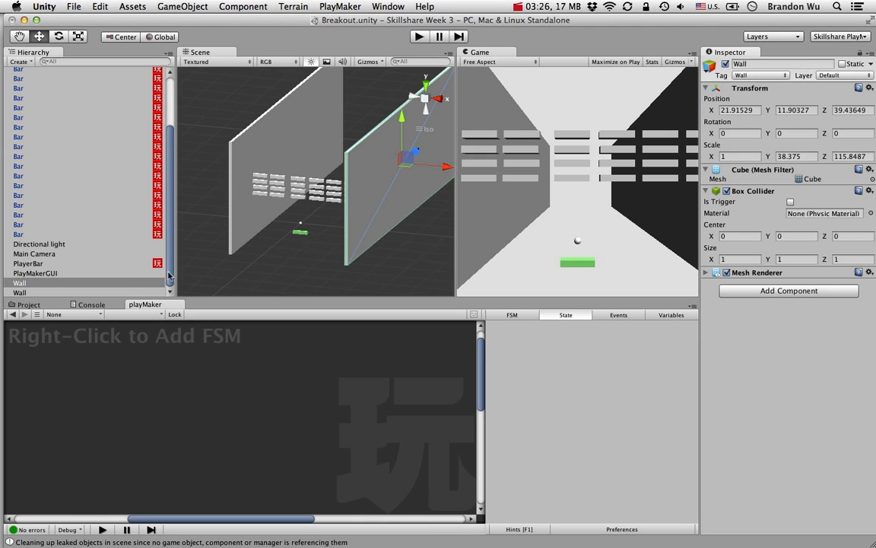
{"action": "left_click", "coordinate": [138, 293]}
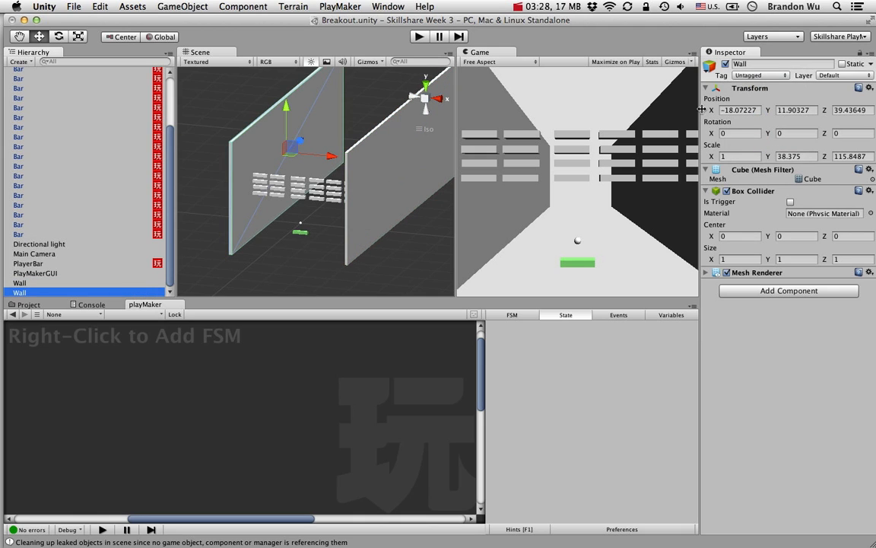
{"action": "left_click", "coordinate": [758, 77]}
{"action": "left_click", "coordinate": [755, 145]}
Select the two side walls alternately in the scene to check the tag on each, then clear the selection
{"action": "left_click", "coordinate": [363, 162]}
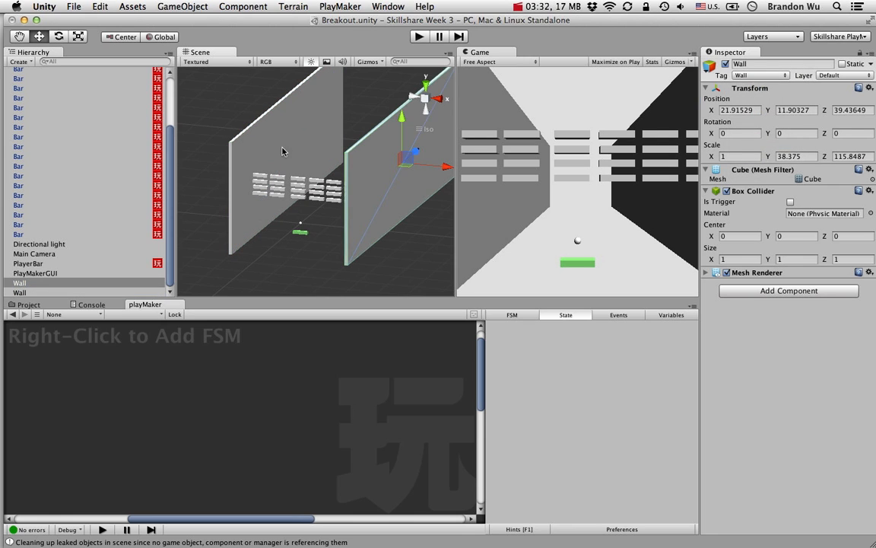
{"action": "left_click", "coordinate": [254, 133]}
{"action": "left_click", "coordinate": [386, 168]}
{"action": "left_click", "coordinate": [258, 122]}
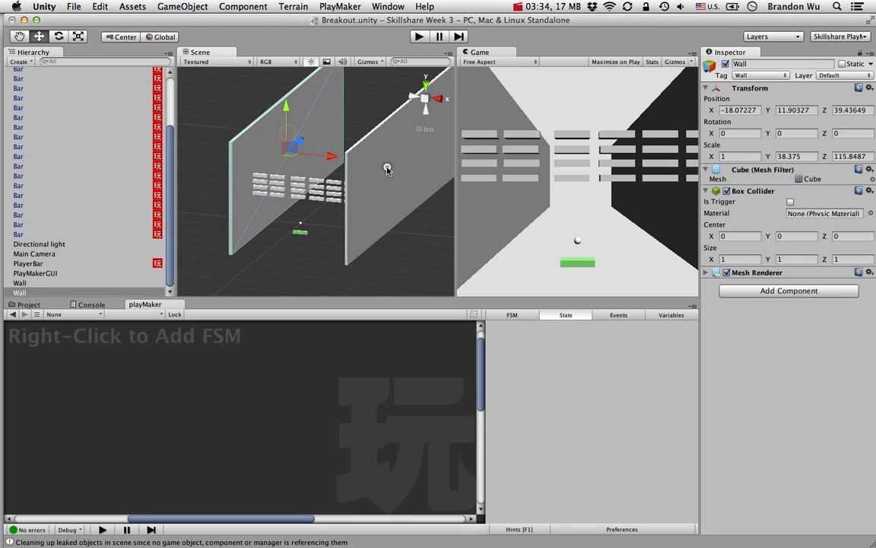
{"action": "left_click", "coordinate": [350, 152]}
{"action": "left_click", "coordinate": [261, 126]}
{"action": "left_click", "coordinate": [380, 170]}
{"action": "left_click", "coordinate": [290, 132]}
{"action": "left_click", "coordinate": [379, 176]}
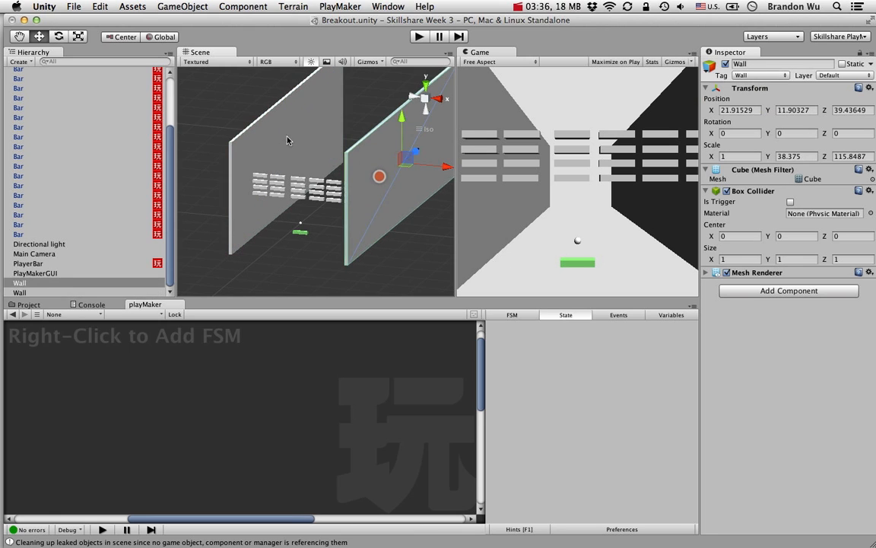
{"action": "left_click", "coordinate": [286, 136]}
{"action": "left_click", "coordinate": [372, 176]}
{"action": "left_click", "coordinate": [284, 134]}
{"action": "left_click", "coordinate": [380, 172]}
{"action": "left_click", "coordinate": [248, 126]}
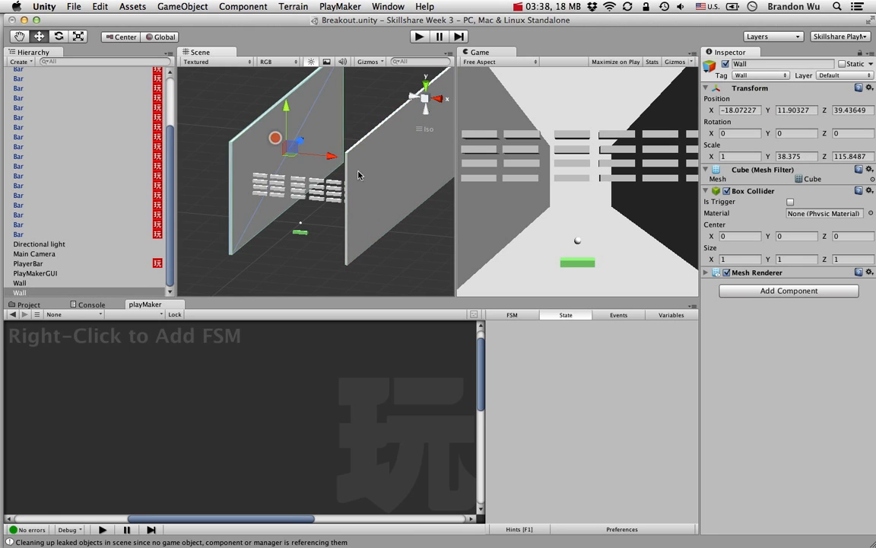
{"action": "left_click", "coordinate": [311, 261]}
Add a new state named Wall Hit to the Ball's FSM, beside the Move state
{"action": "scroll", "coordinate": [119, 146], "scroll_direction": "up", "scroll_amount": 5}
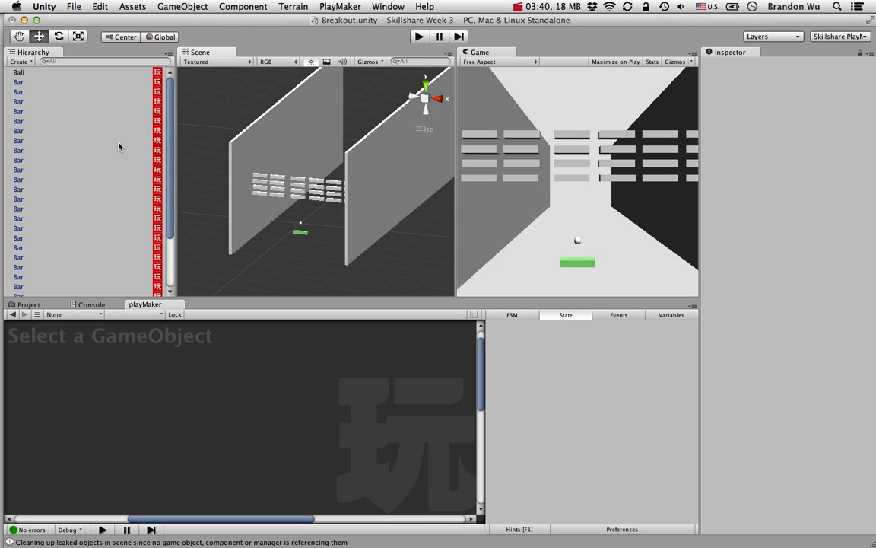
{"action": "left_click", "coordinate": [61, 73]}
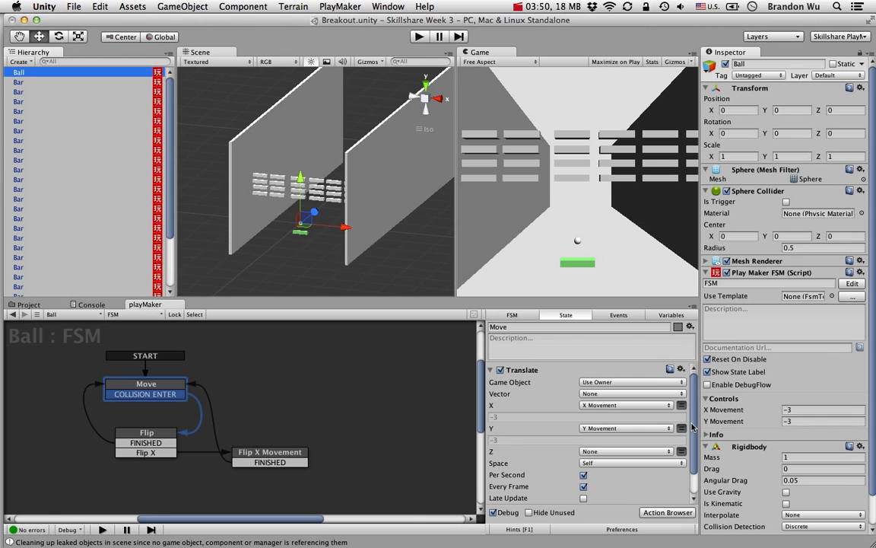
{"action": "mouse_move", "coordinate": [693, 424]}
{"action": "left_mouse_down"}
{"action": "mouse_move", "coordinate": [693, 447]}
{"action": "mouse_move", "coordinate": [693, 417]}
{"action": "left_mouse_up"}
{"action": "right_click", "coordinate": [266, 386]}
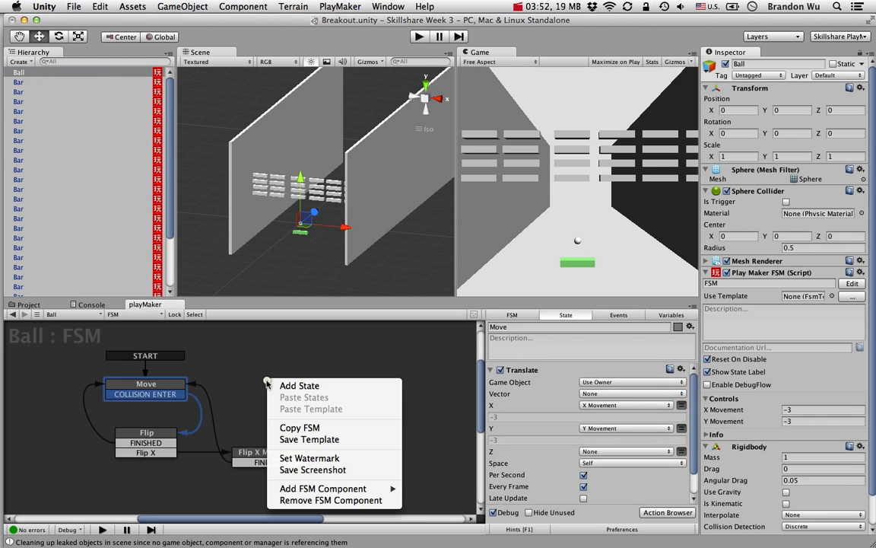
{"action": "left_click", "coordinate": [275, 386]}
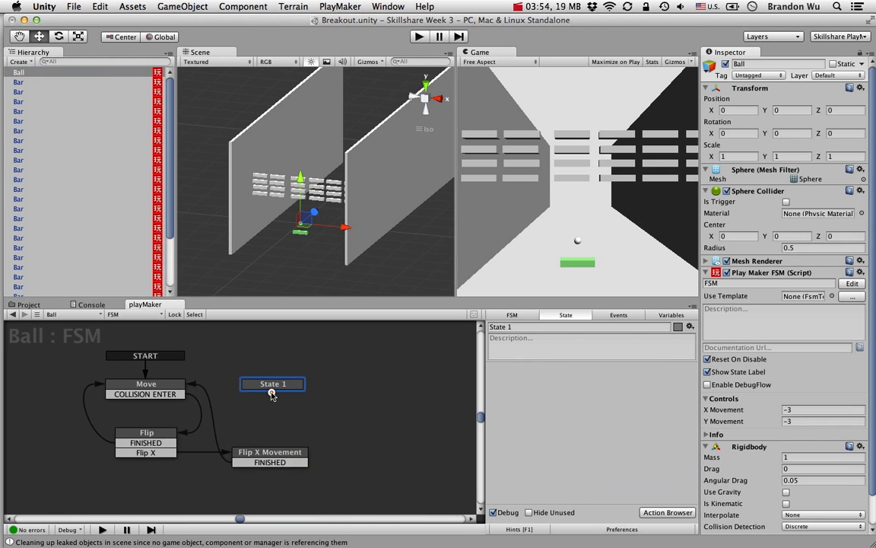
{"action": "left_click", "coordinate": [541, 328]}
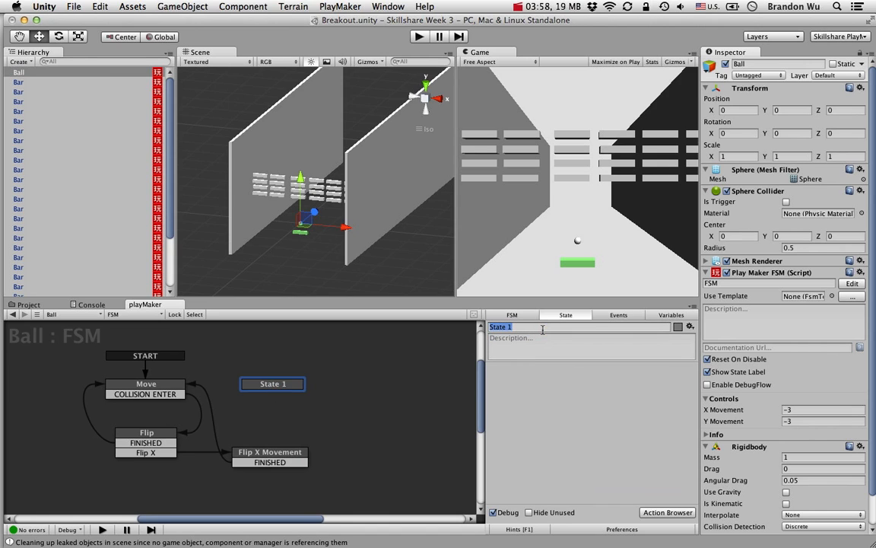
{"action": "type", "text": "Wall "}
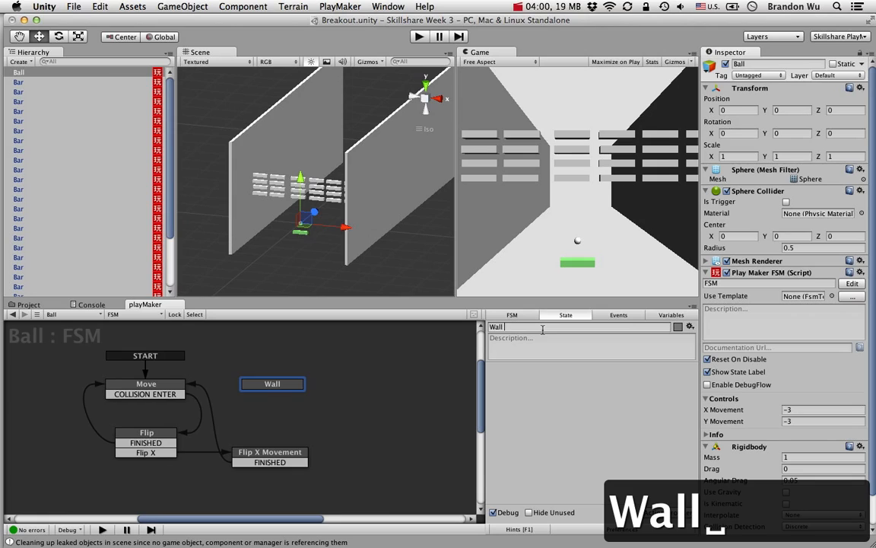
{"action": "type", "text": "Hit"}
{"action": "key", "text": "Return"}
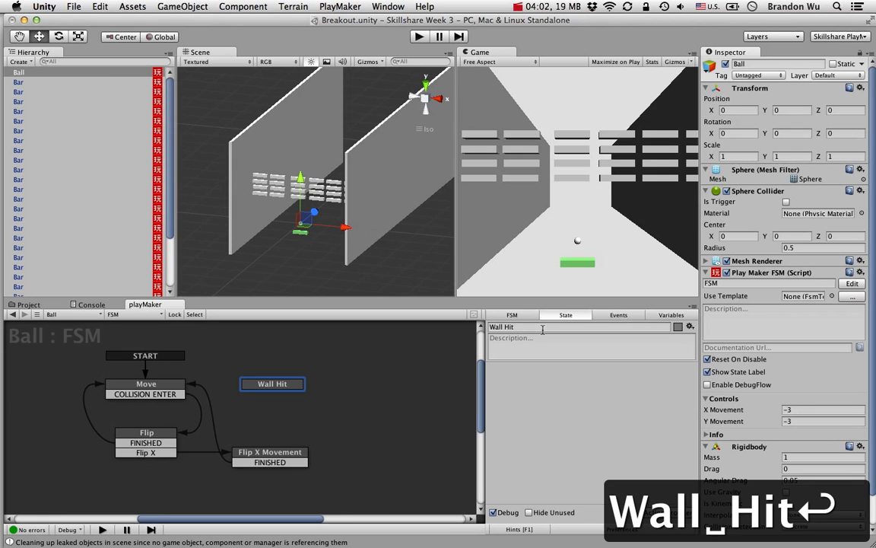
{"action": "left_click", "coordinate": [528, 343]}
Examine the ball's Move state and its COLLISION ENTER transition to the Flip state
{"action": "left_click", "coordinate": [145, 385]}
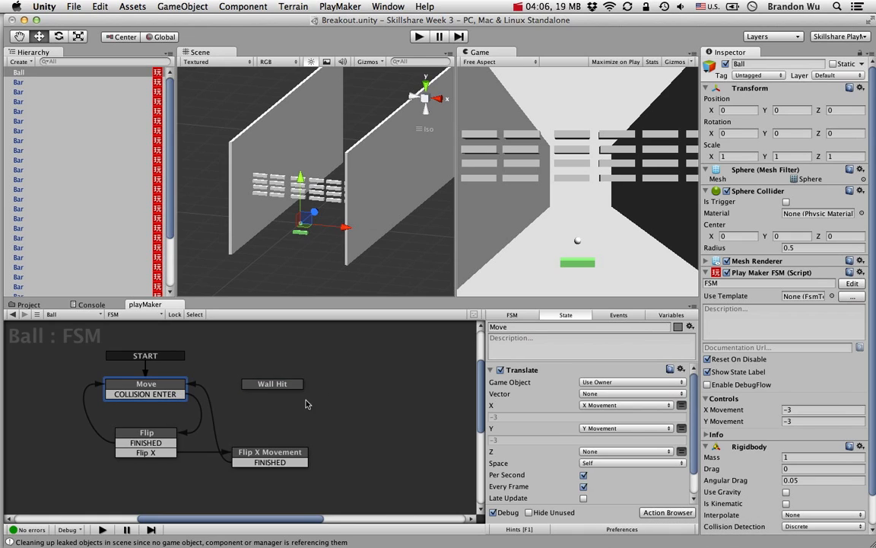
{"action": "scroll", "coordinate": [549, 443], "scroll_direction": "down", "scroll_amount": 2}
{"action": "scroll", "coordinate": [549, 443], "scroll_direction": "up", "scroll_amount": 2}
{"action": "left_click", "coordinate": [171, 395]}
{"action": "left_click_drag", "start_coordinate": [172, 386], "coordinate": [172, 380]}
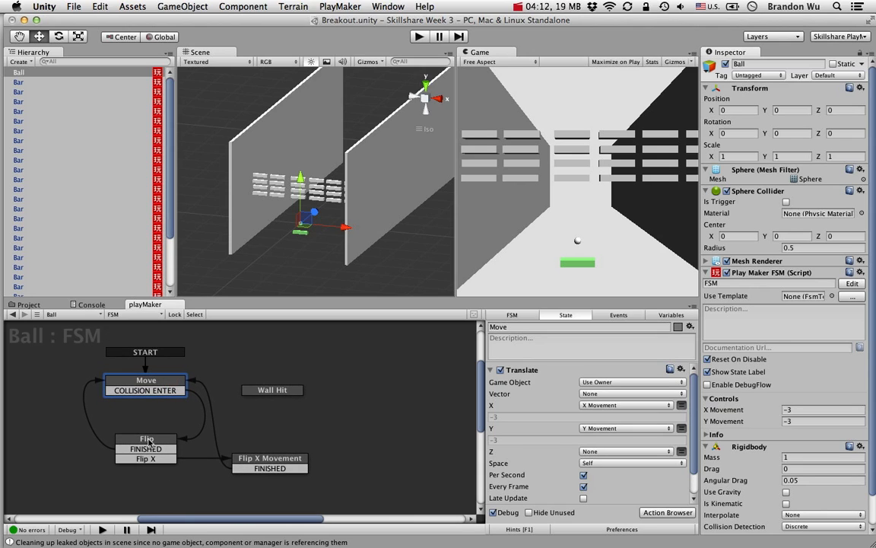
{"action": "left_click", "coordinate": [147, 438]}
{"action": "left_click", "coordinate": [126, 391]}
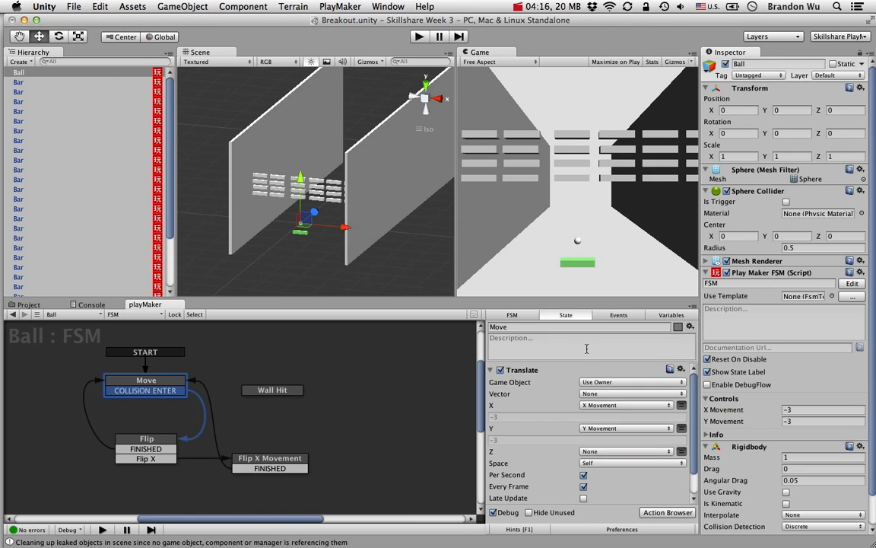
Add two custom events named Hit Wall and Hit Others to the Ball's FSM
{"action": "left_click", "coordinate": [619, 316]}
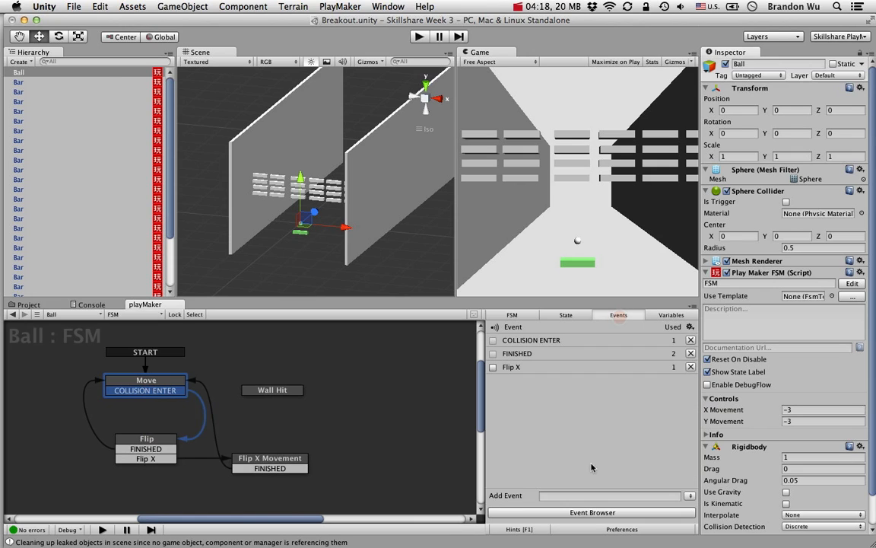
{"action": "left_click", "coordinate": [578, 494]}
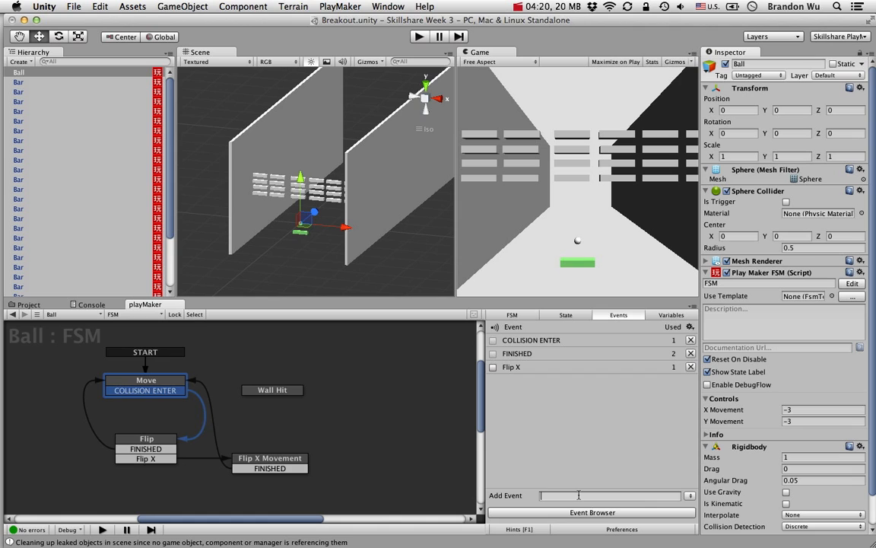
{"action": "type", "text": "Hit Wall"}
{"action": "key", "text": "Return"}
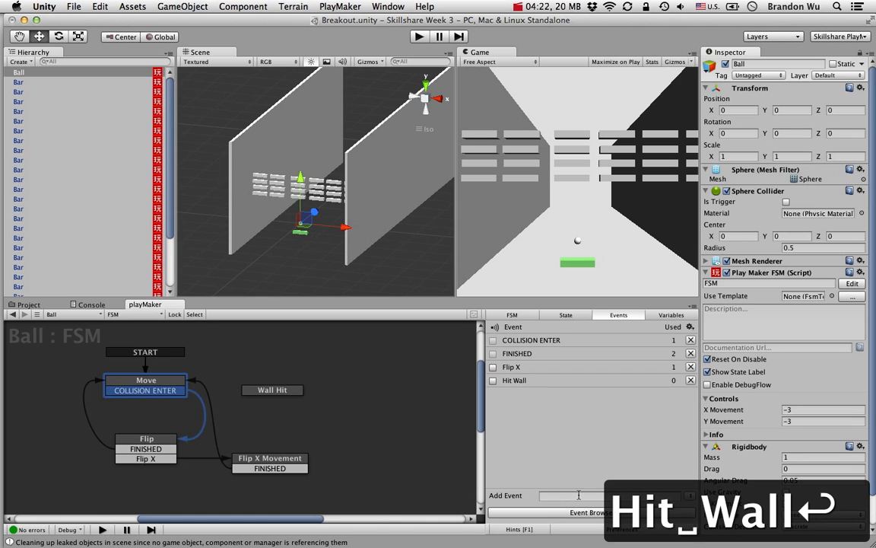
{"action": "type", "text": "Hi"}
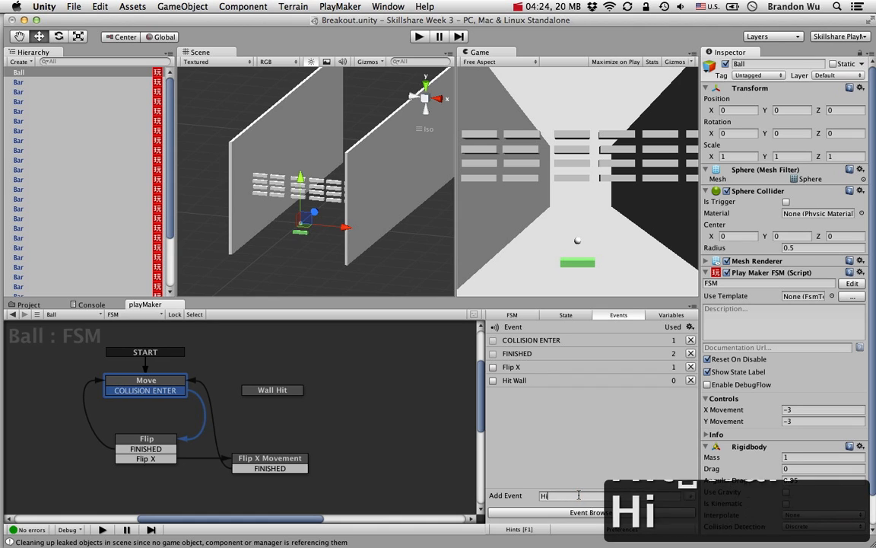
{"action": "type", "text": "t Others"}
{"action": "key", "text": "Return"}
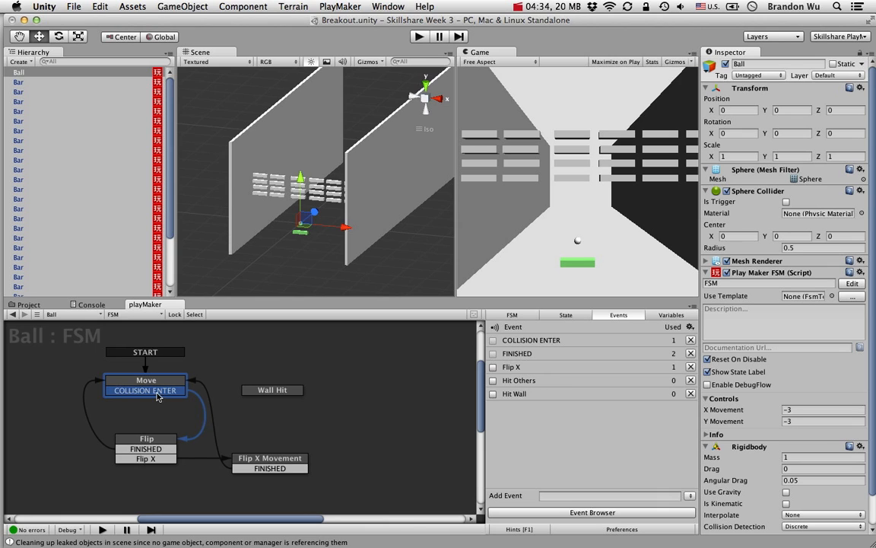
Change the event of the Move state's COLLISION ENTER transition to Hit Others
{"action": "right_click", "coordinate": [155, 397]}
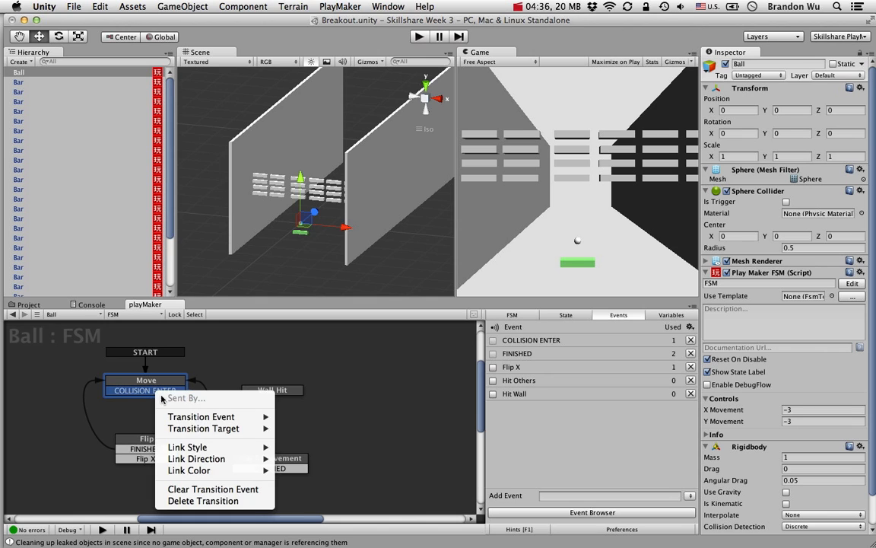
{"action": "mouse_move", "coordinate": [228, 417]}
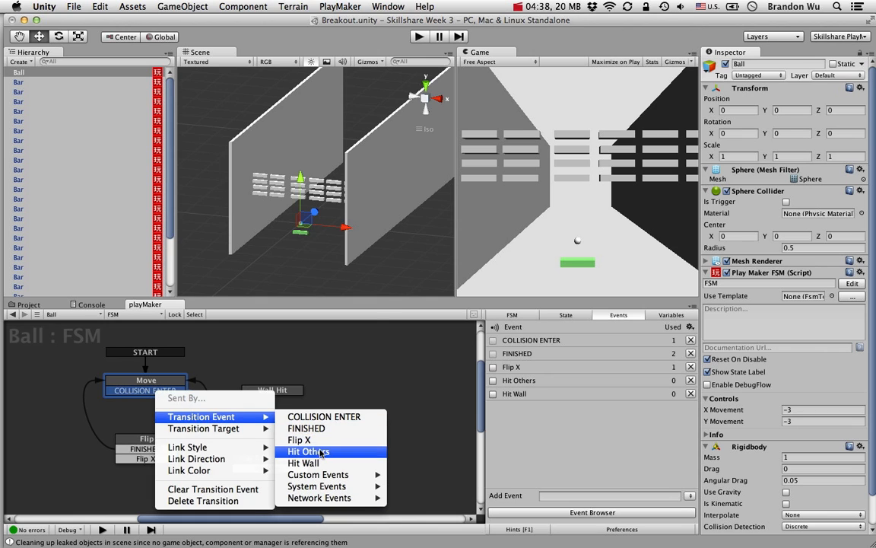
{"action": "left_click", "coordinate": [304, 451]}
Review a bar's Destroy on Hit FSM and the ball's Move, Flip and Flip X Movement states
{"action": "left_click", "coordinate": [161, 386]}
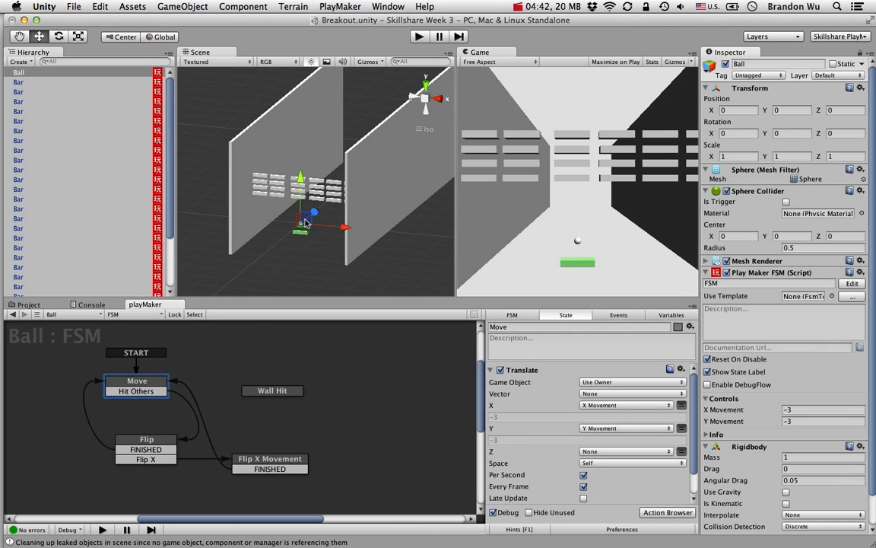
{"action": "left_click", "coordinate": [65, 160]}
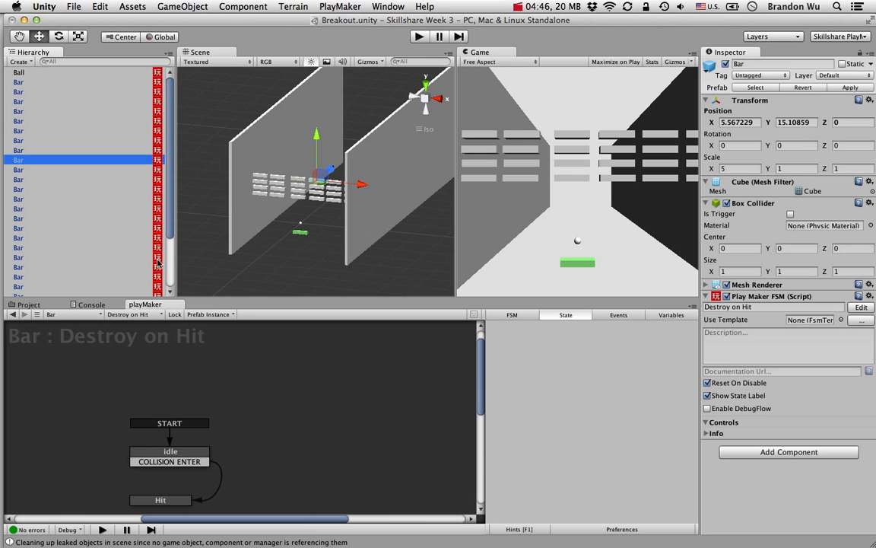
{"action": "left_click", "coordinate": [61, 72]}
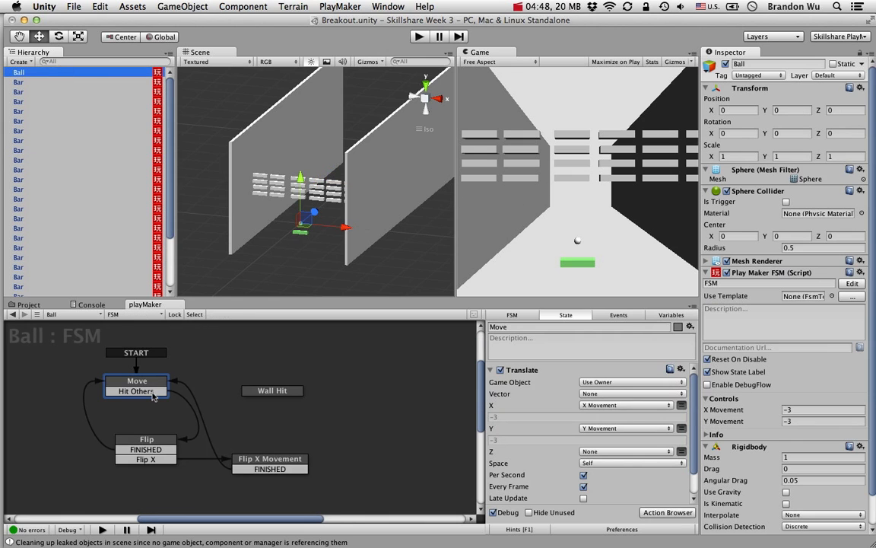
{"action": "left_click_drag", "start_coordinate": [152, 382], "coordinate": [163, 384]}
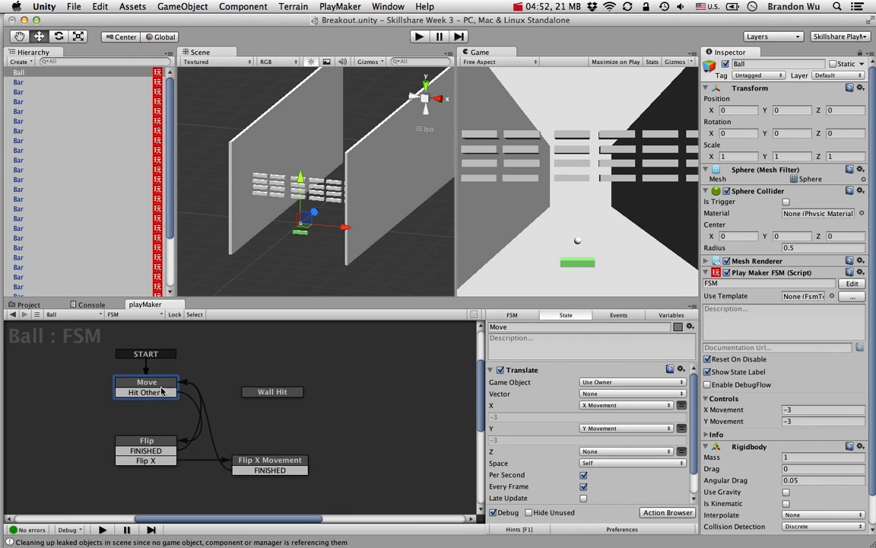
{"action": "left_click_drag", "start_coordinate": [148, 382], "coordinate": [139, 392]}
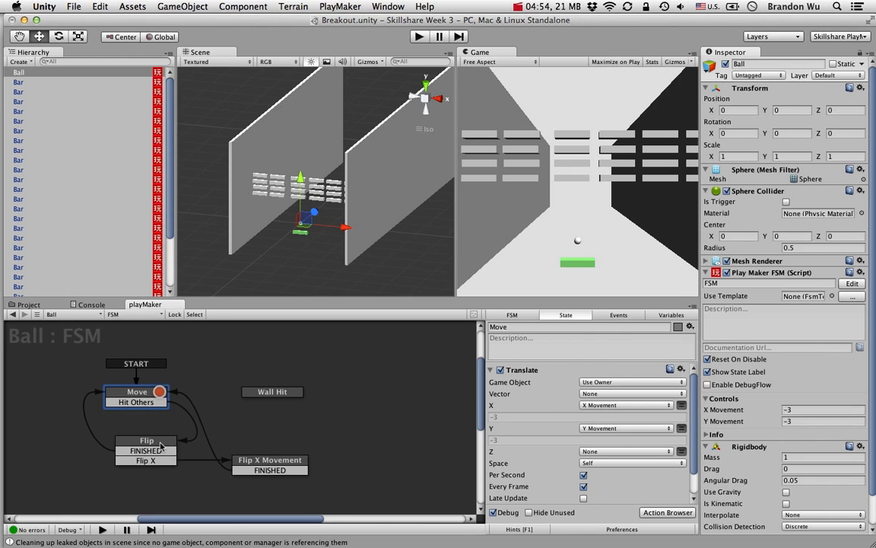
{"action": "left_click", "coordinate": [160, 446]}
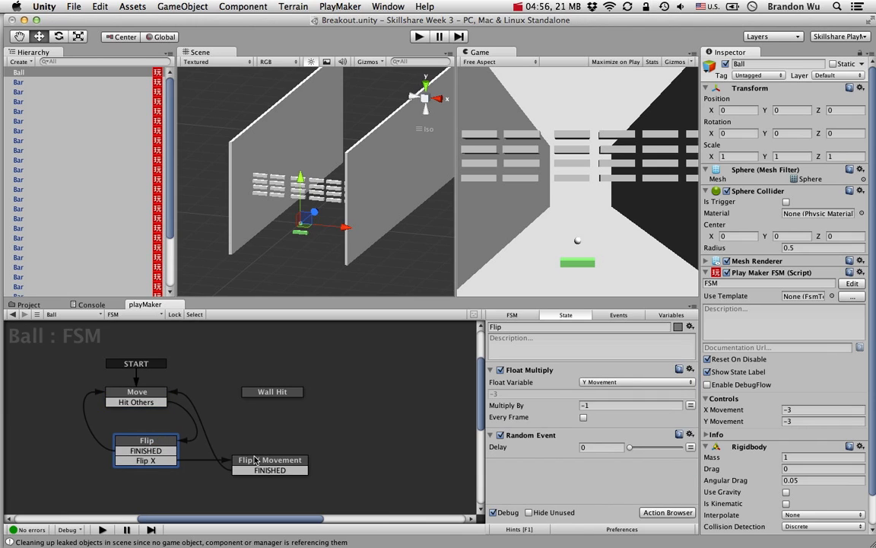
{"action": "left_click", "coordinate": [257, 462]}
Add a Hit Wall transition to the Move state and link it to the Wall Hit state
{"action": "left_click", "coordinate": [158, 393]}
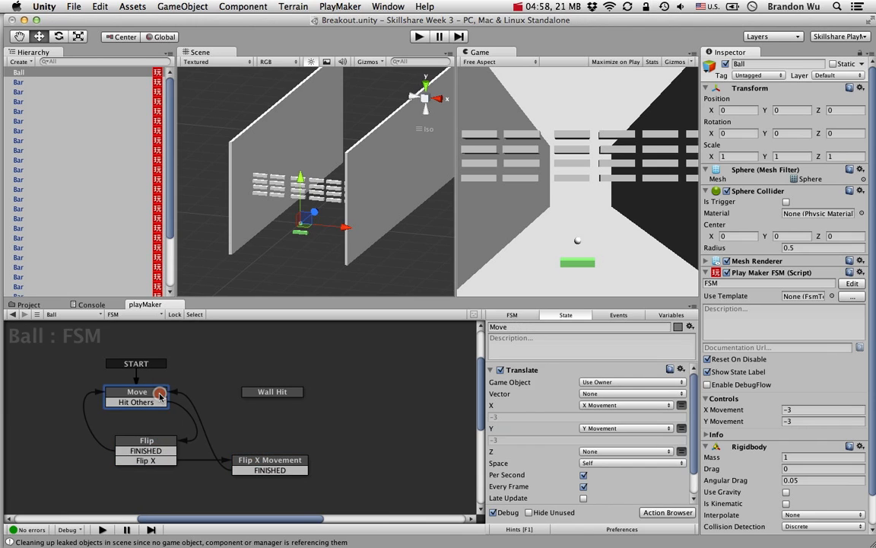
{"action": "right_click", "coordinate": [160, 394]}
{"action": "mouse_move", "coordinate": [293, 399]}
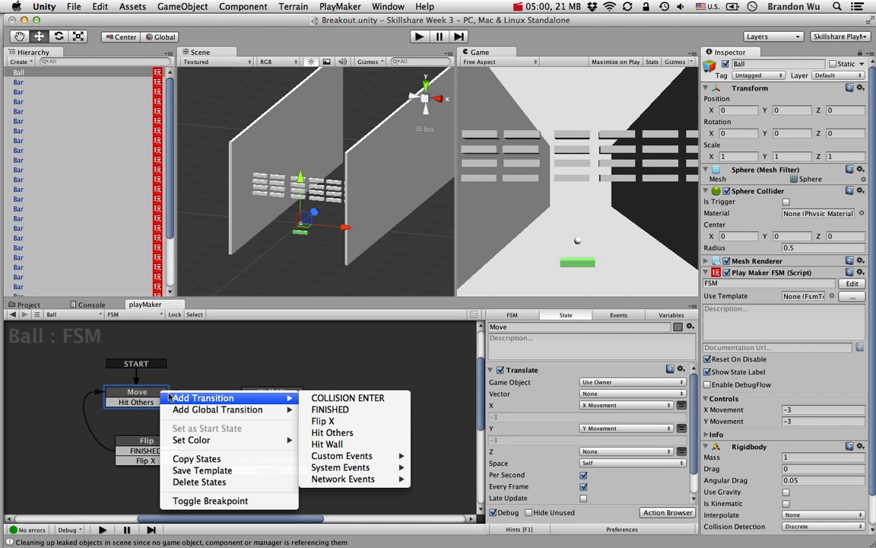
{"action": "left_click", "coordinate": [327, 443]}
{"action": "mouse_move", "coordinate": [158, 413]}
{"action": "left_mouse_down"}
{"action": "mouse_move", "coordinate": [202, 385]}
{"action": "mouse_move", "coordinate": [258, 397]}
{"action": "left_mouse_up"}
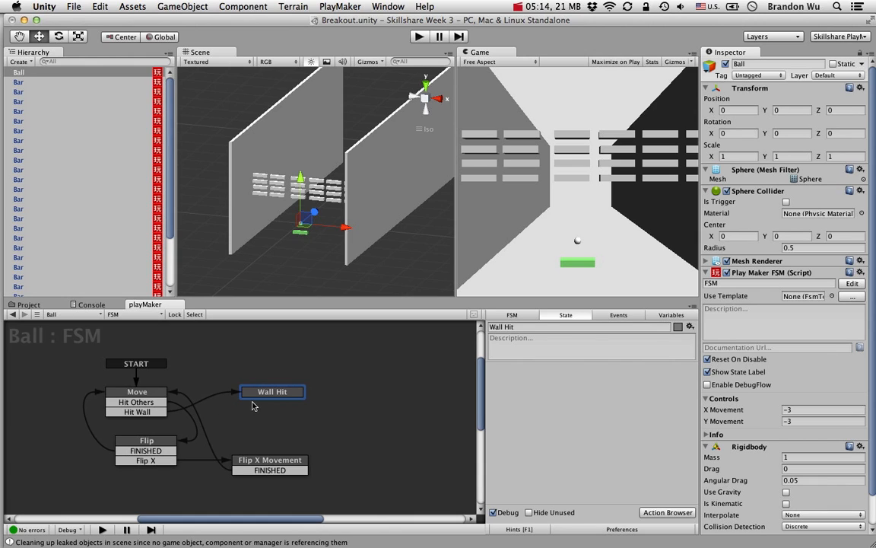
{"action": "left_click", "coordinate": [256, 461]}
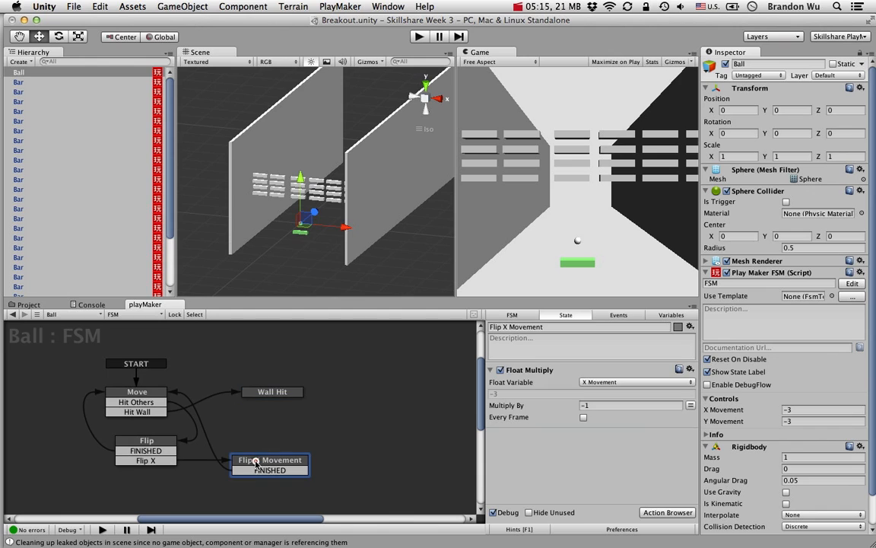
Copy the Float Multiply action from the Flip X Movement state and paste it into the Wall Hit state
{"action": "left_click", "coordinate": [536, 371]}
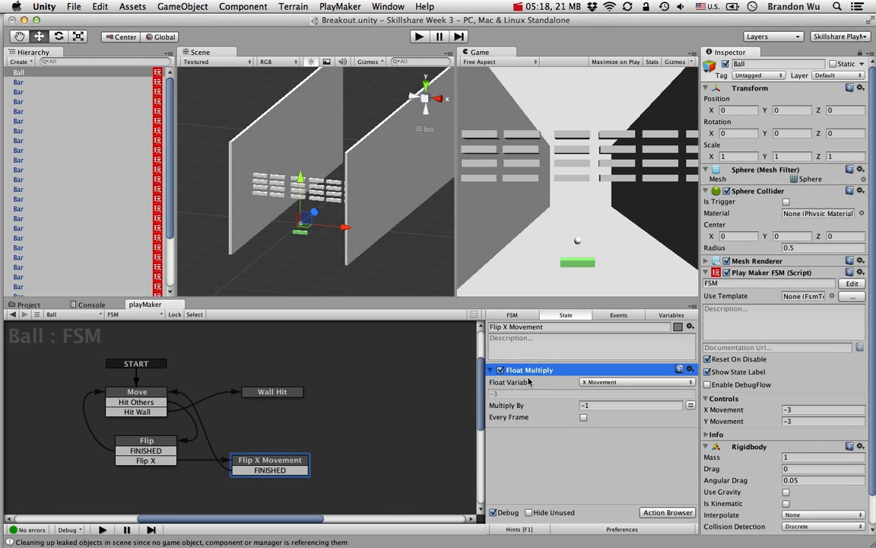
{"action": "key", "text": "super+c"}
{"action": "left_click", "coordinate": [289, 392]}
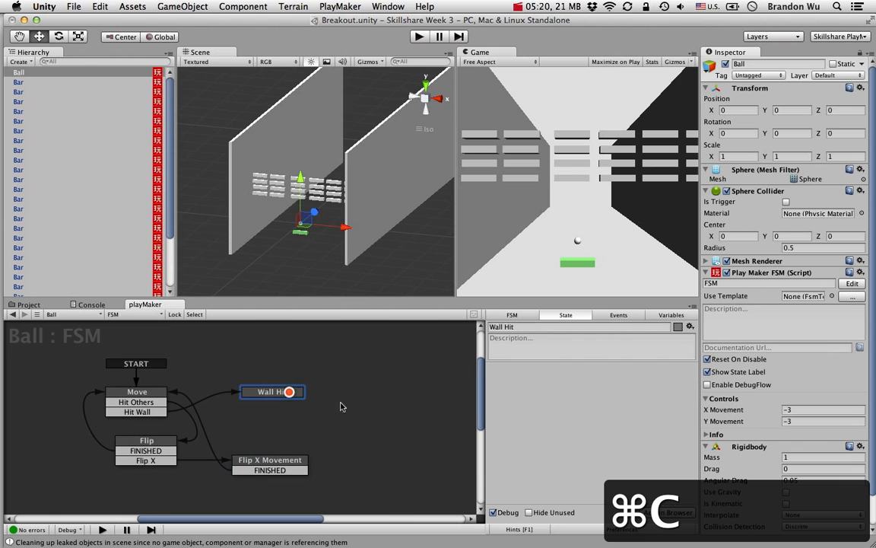
{"action": "key", "text": "super+v"}
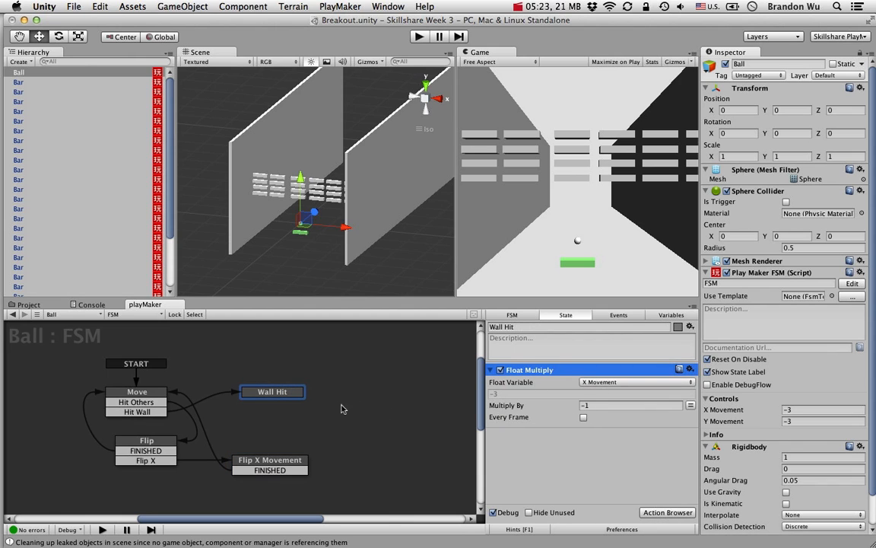
Add a FINISHED transition to the Wall Hit state and link it back to the Move state
{"action": "right_click", "coordinate": [289, 393]}
{"action": "mouse_move", "coordinate": [331, 399]}
{"action": "left_click", "coordinate": [454, 410]}
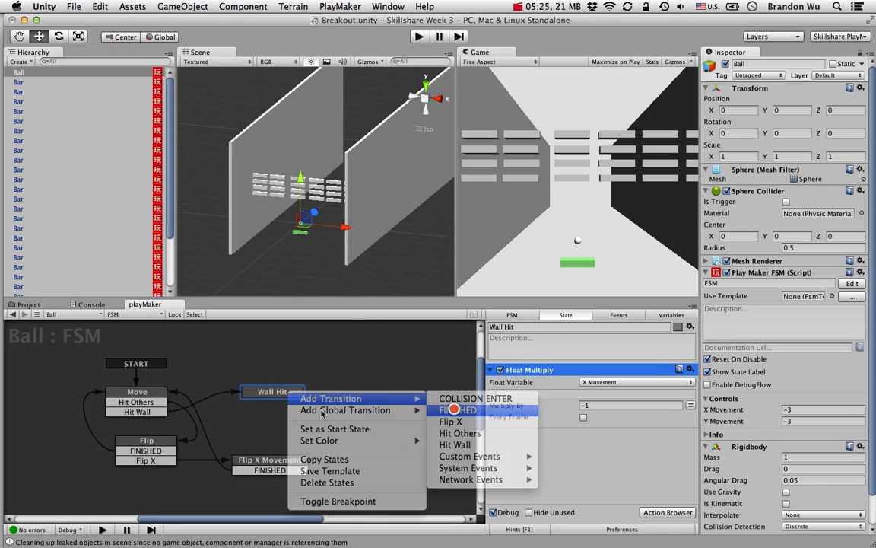
{"action": "left_click_drag", "start_coordinate": [271, 403], "coordinate": [165, 396]}
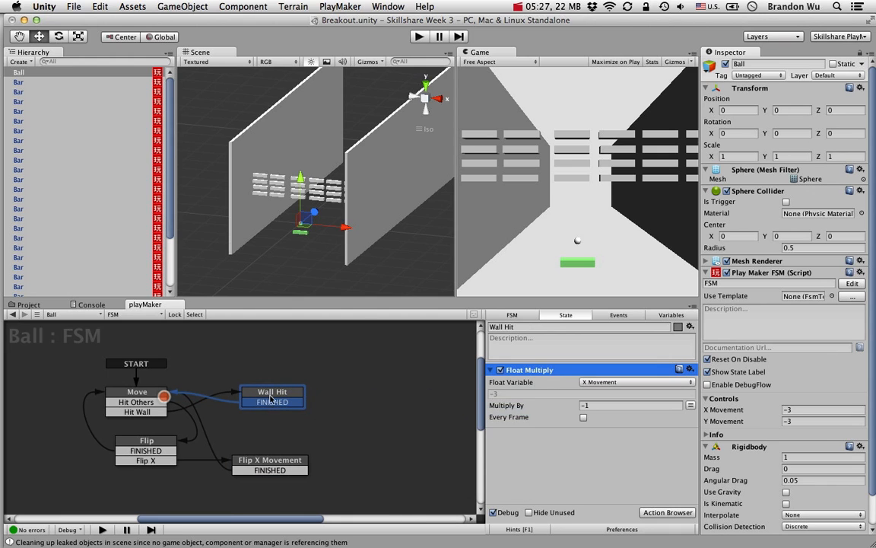
Try linking the Move state's Hit Wall transition to Flip X Movement instead, and link it back to Wall Hit
{"action": "left_click_drag", "start_coordinate": [277, 392], "coordinate": [278, 411]}
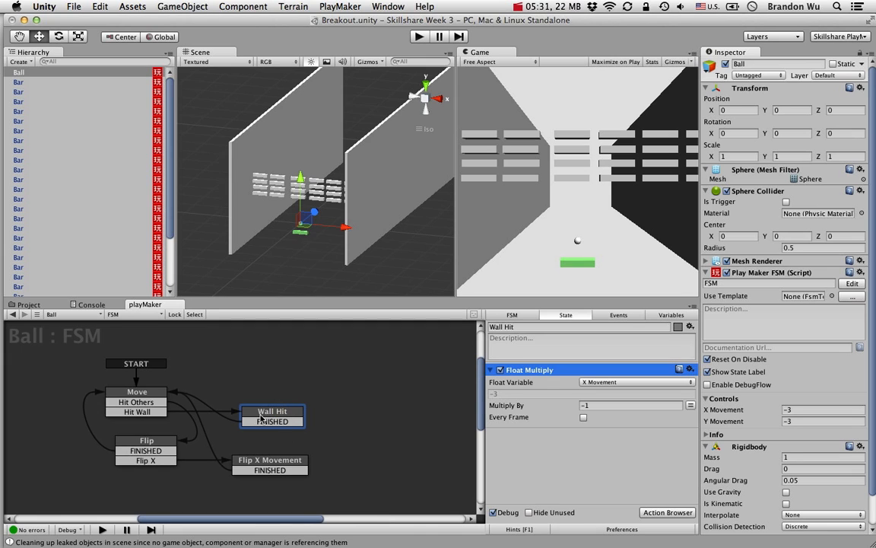
{"action": "left_click_drag", "start_coordinate": [138, 412], "coordinate": [226, 460]}
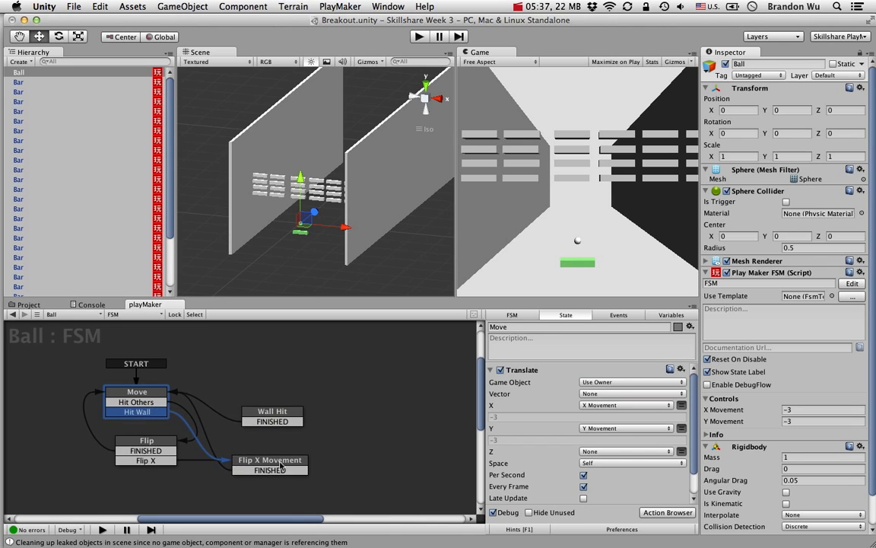
{"action": "left_click", "coordinate": [281, 461]}
{"action": "left_click", "coordinate": [277, 411]}
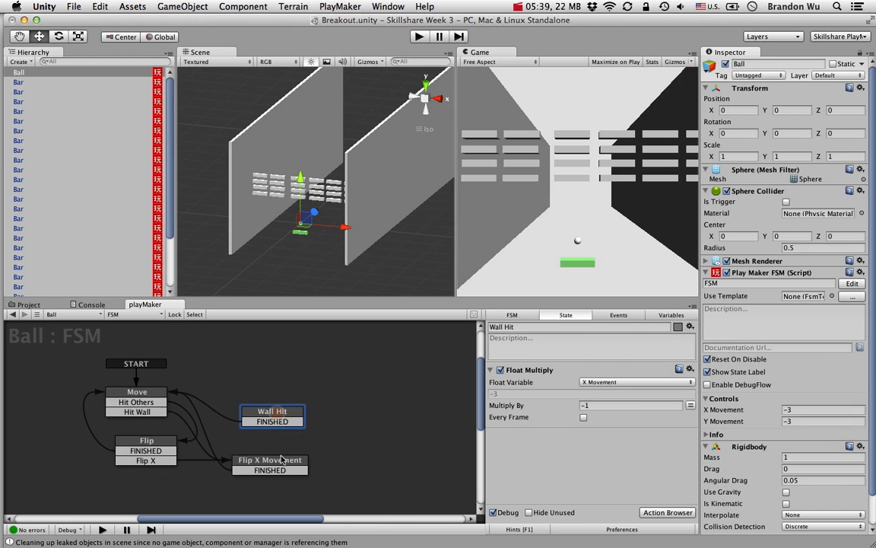
{"action": "left_click", "coordinate": [281, 460]}
{"action": "left_click", "coordinate": [263, 412]}
{"action": "mouse_move", "coordinate": [160, 417]}
{"action": "left_mouse_down"}
{"action": "mouse_move", "coordinate": [270, 416]}
{"action": "mouse_move", "coordinate": [285, 395]}
{"action": "left_mouse_up"}
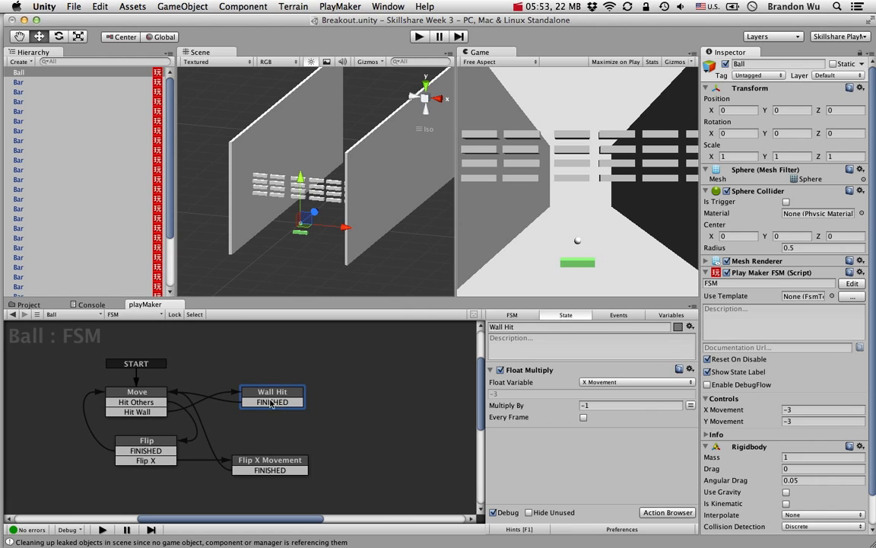
{"action": "left_click", "coordinate": [279, 396]}
Collapse the Translate action of the Move state and save the scene
{"action": "left_click", "coordinate": [151, 393]}
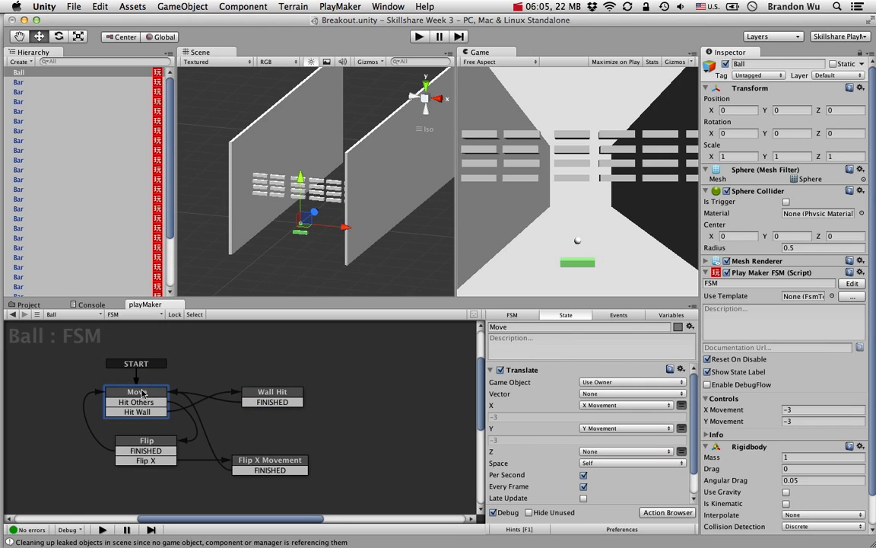
{"action": "mouse_move", "coordinate": [151, 393]}
{"action": "left_mouse_down"}
{"action": "mouse_move", "coordinate": [156, 388]}
{"action": "mouse_move", "coordinate": [147, 395]}
{"action": "left_mouse_up"}
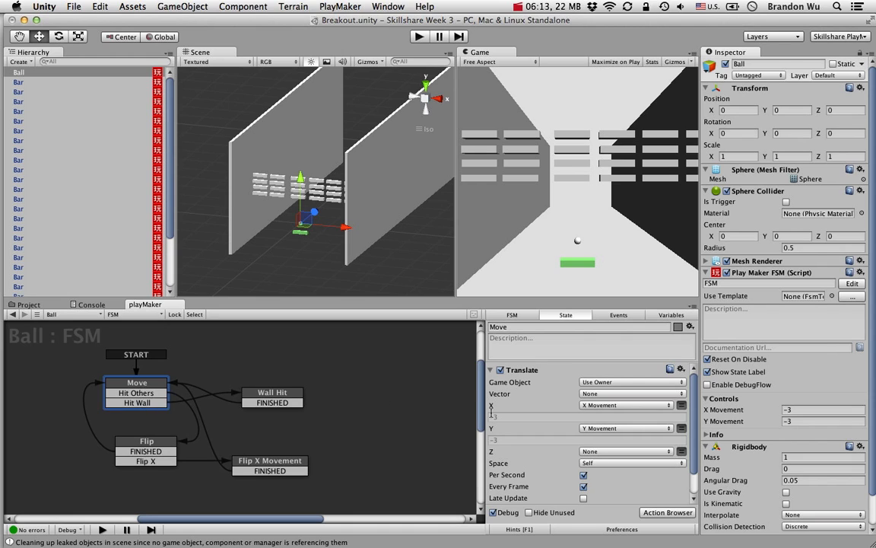
{"action": "left_click", "coordinate": [491, 369]}
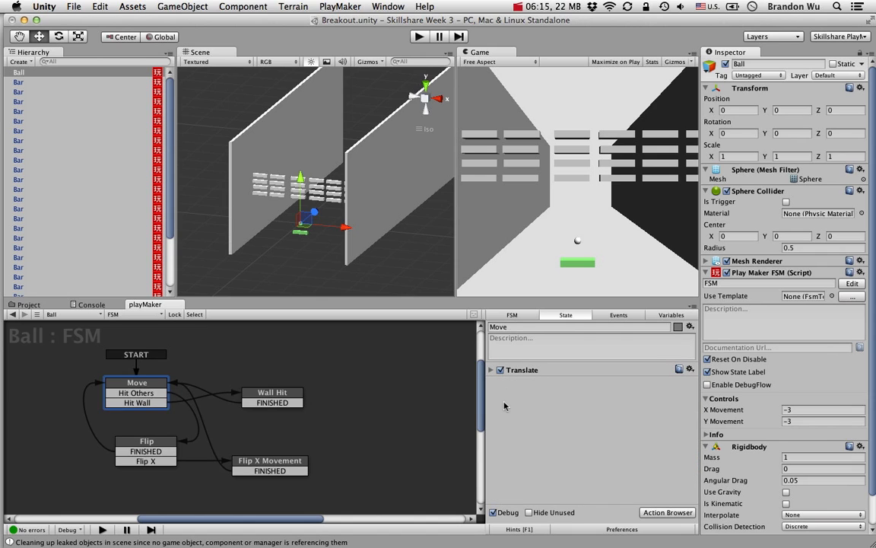
{"action": "key", "text": "super+s"}
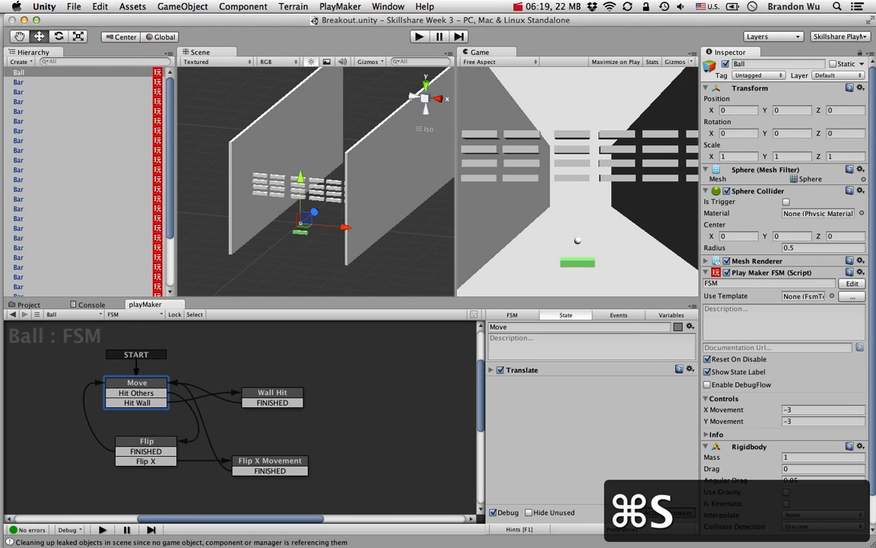
Add the Physics action Collision Event to the Move state, below Translate
{"action": "left_click", "coordinate": [662, 512]}
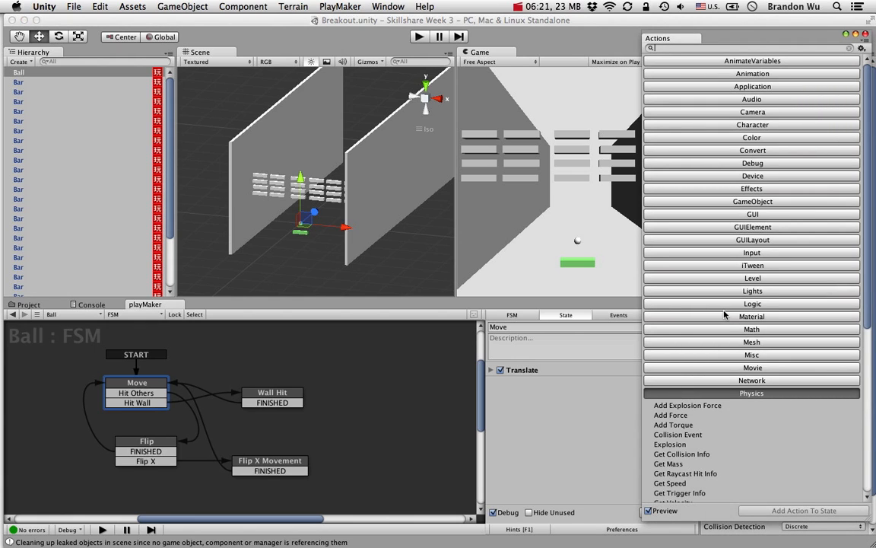
{"action": "scroll", "coordinate": [723, 314], "scroll_direction": "down", "scroll_amount": 8}
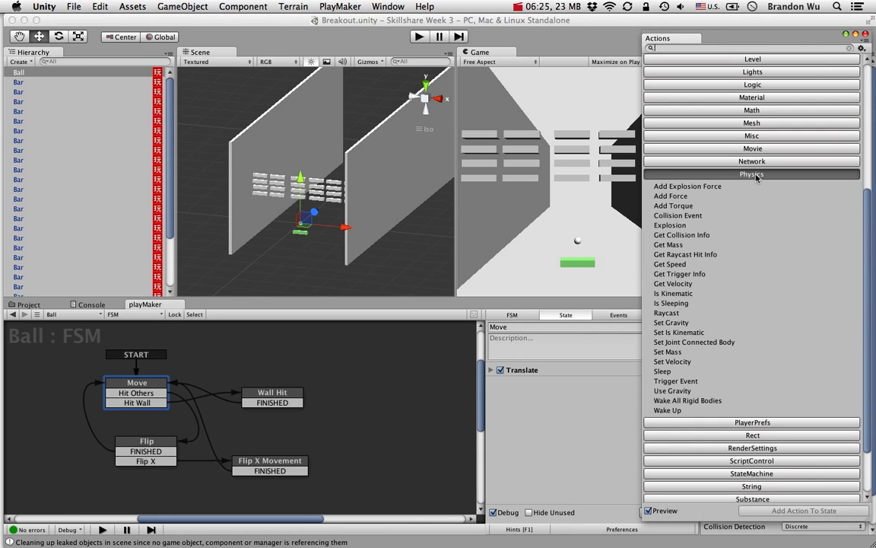
{"action": "left_click", "coordinate": [698, 217]}
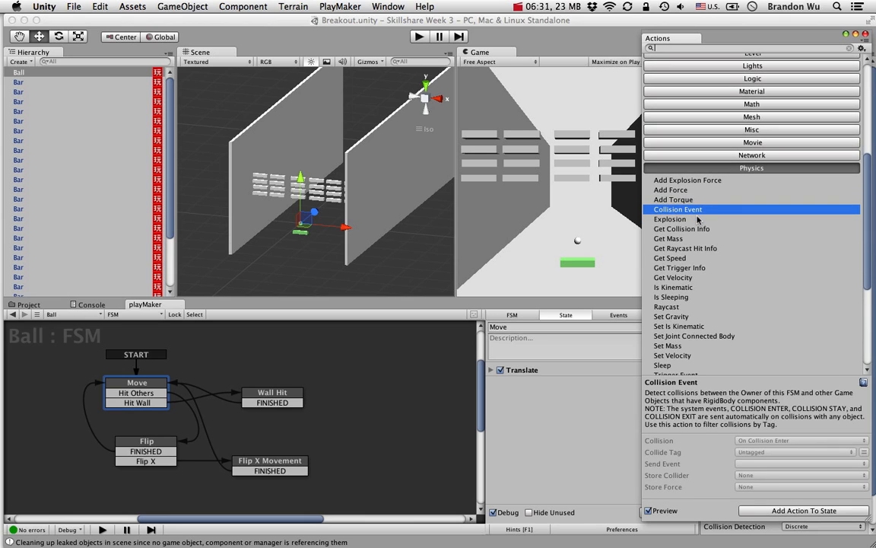
{"action": "scroll", "coordinate": [697, 220], "scroll_direction": "down", "scroll_amount": 2}
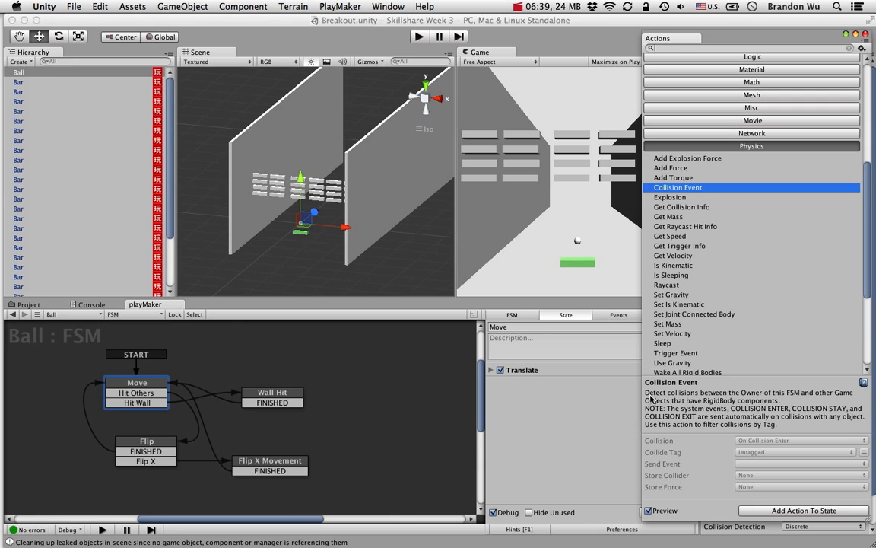
{"action": "left_click_drag", "start_coordinate": [663, 182], "coordinate": [543, 455]}
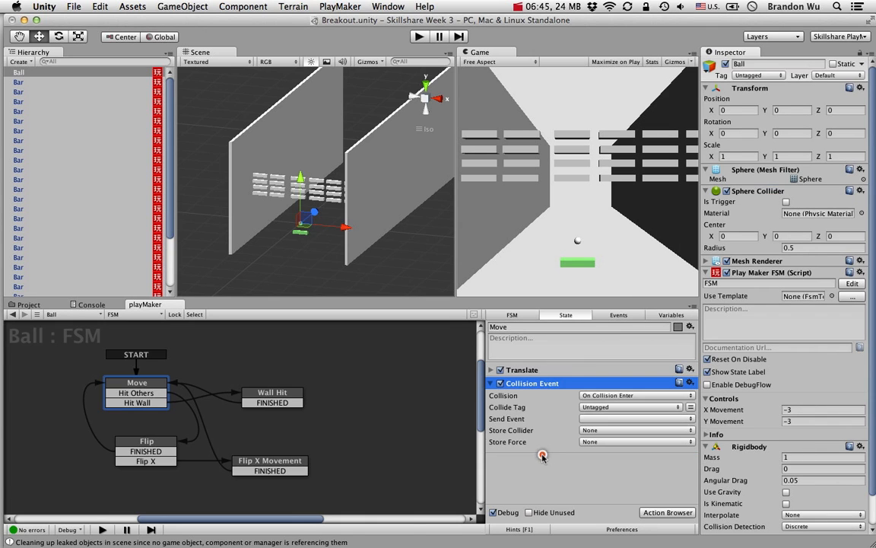
Configure the Collision Event for On Collision Enter with the Collide Tag Wall, sending the Hit Wall event
{"action": "left_click", "coordinate": [604, 396]}
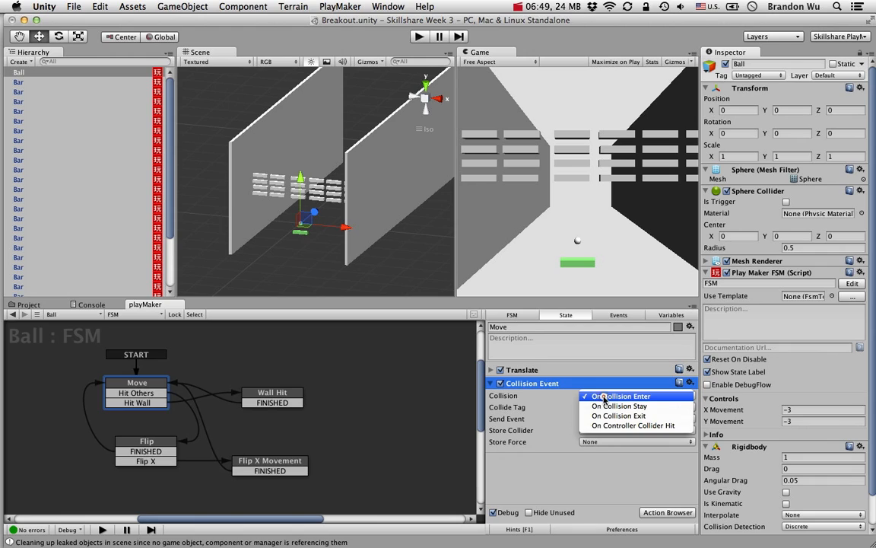
{"action": "left_click", "coordinate": [605, 397]}
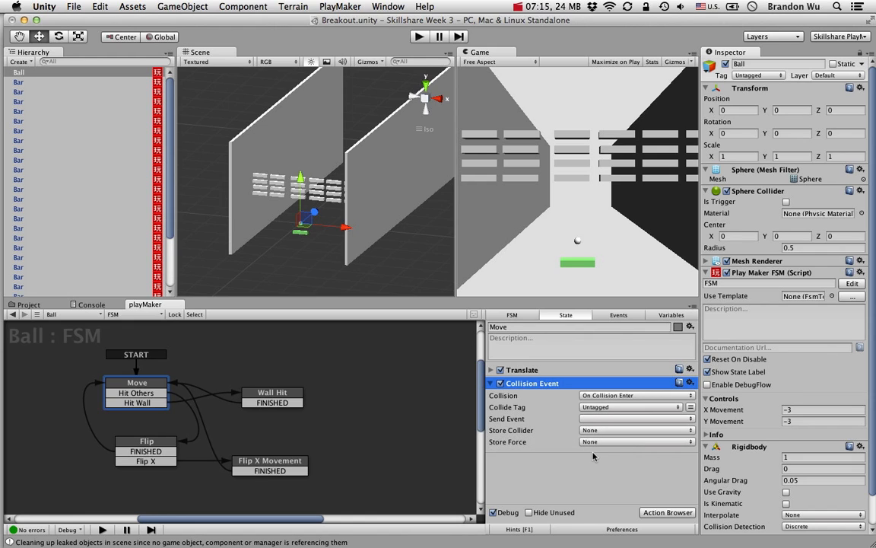
{"action": "left_click", "coordinate": [590, 407]}
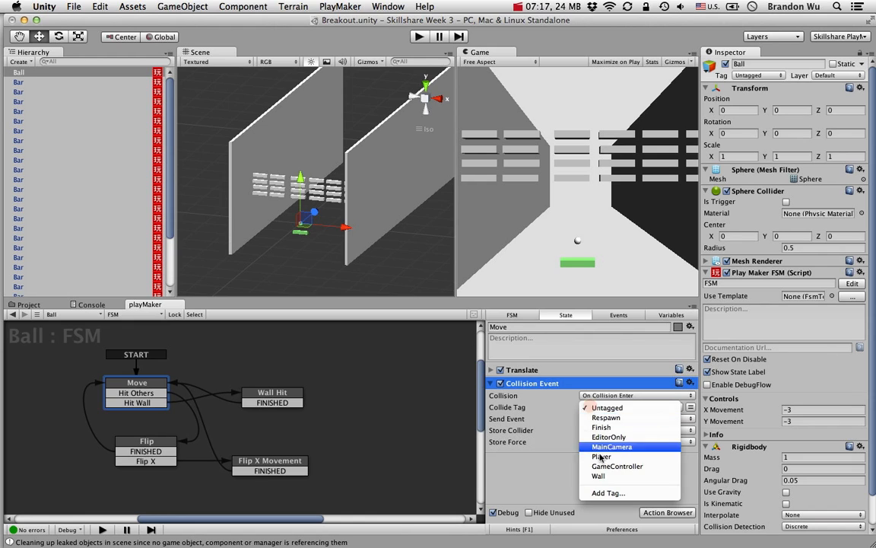
{"action": "left_click", "coordinate": [547, 433]}
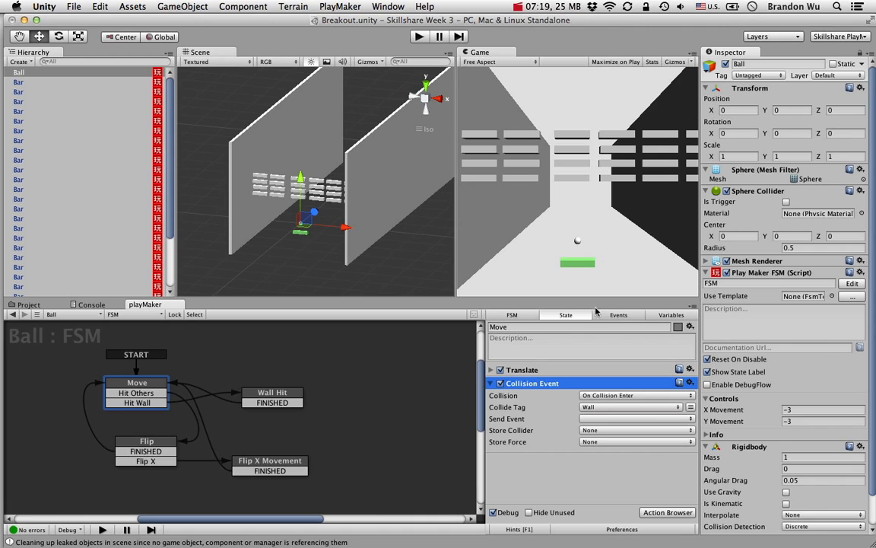
{"action": "left_click_drag", "start_coordinate": [170, 232], "coordinate": [169, 286]}
{"action": "left_click", "coordinate": [582, 420]}
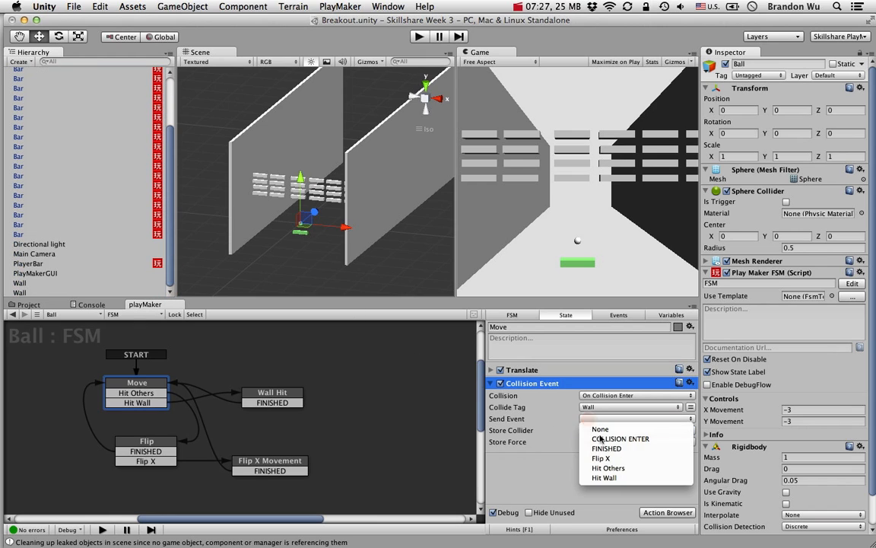
{"action": "left_click", "coordinate": [624, 480]}
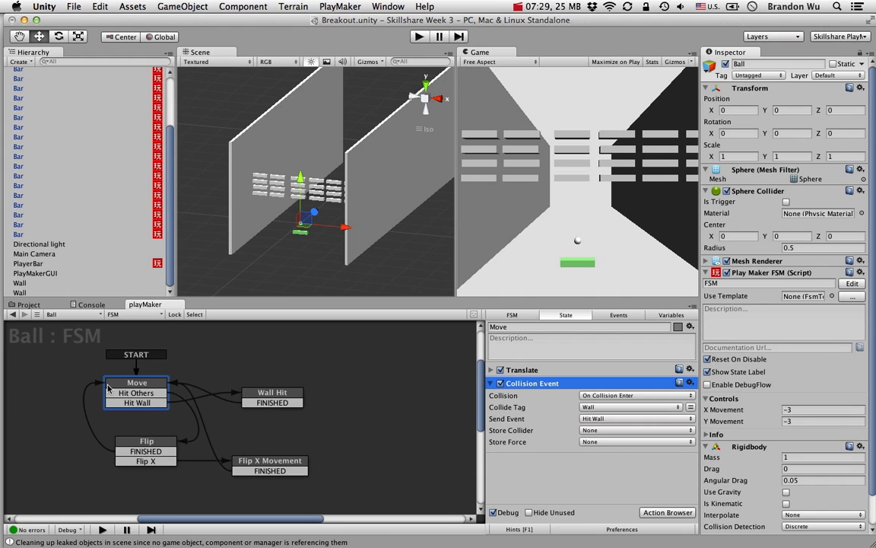
{"action": "left_click", "coordinate": [140, 402]}
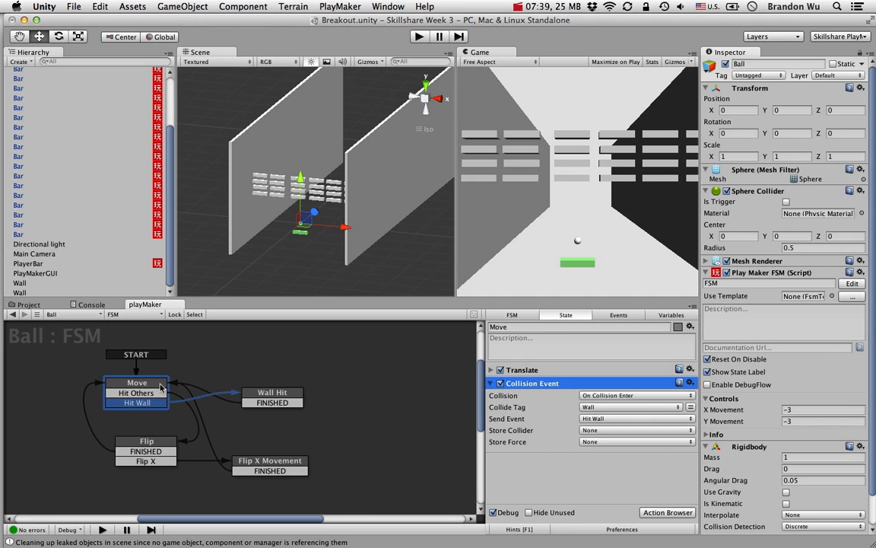
Add a second Collision Event action to the Move state and place it below the Wall collision action
{"action": "left_click", "coordinate": [668, 512]}
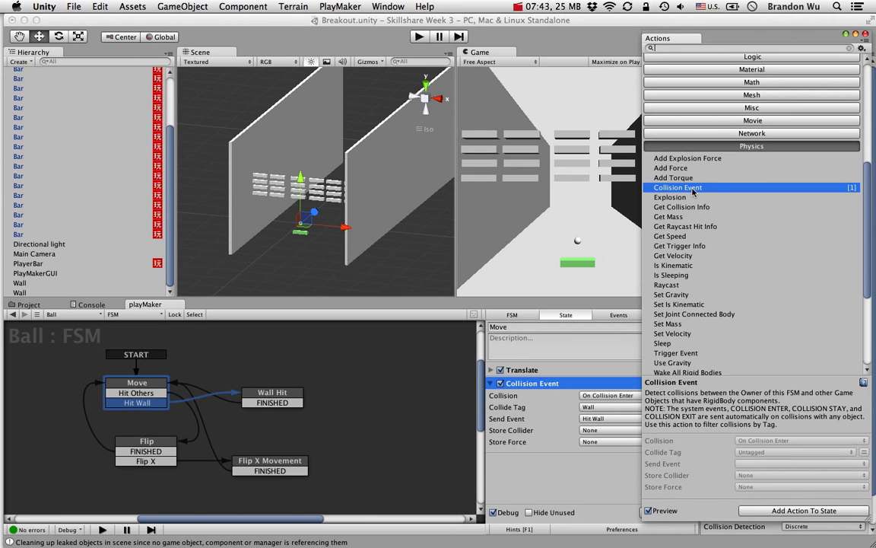
{"action": "double_click", "coordinate": [693, 191]}
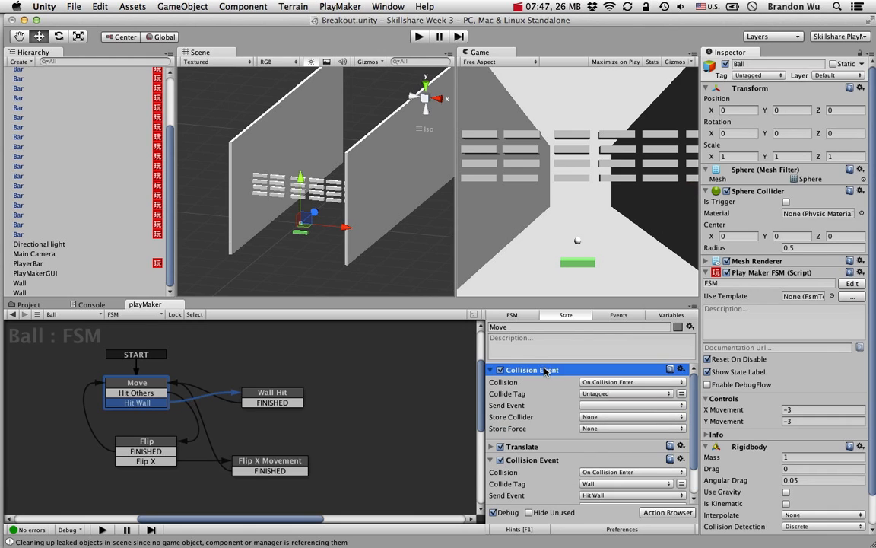
{"action": "left_click_drag", "start_coordinate": [553, 370], "coordinate": [566, 473]}
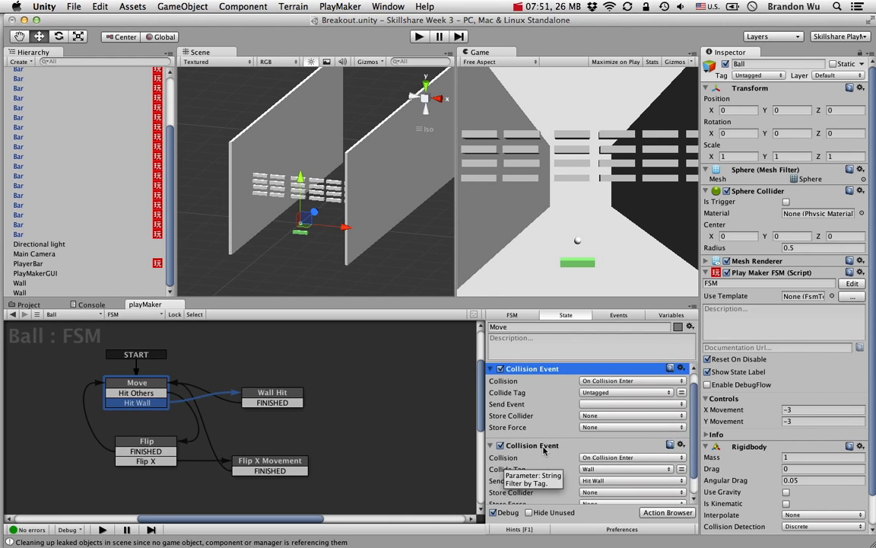
{"action": "left_click_drag", "start_coordinate": [563, 475], "coordinate": [544, 396]}
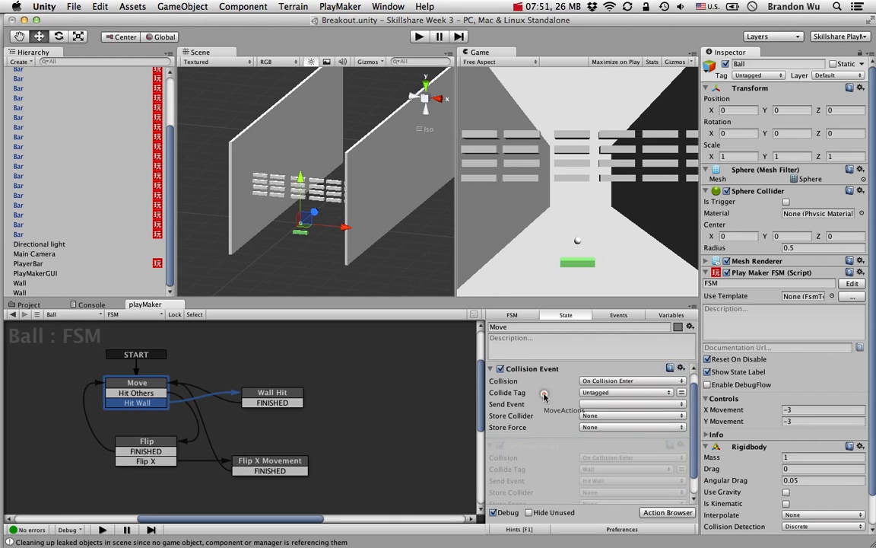
{"action": "left_click_drag", "start_coordinate": [544, 395], "coordinate": [544, 397]}
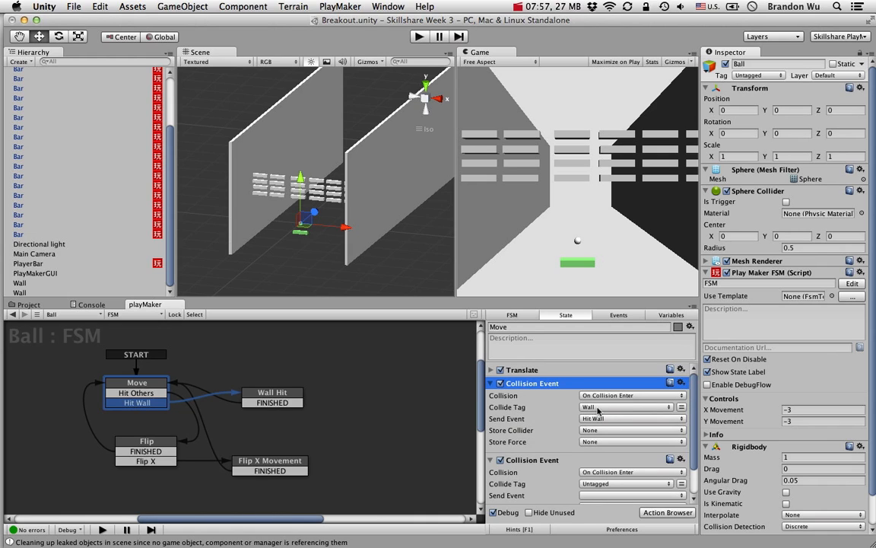
{"action": "scroll", "coordinate": [593, 429], "scroll_direction": "down", "scroll_amount": 2}
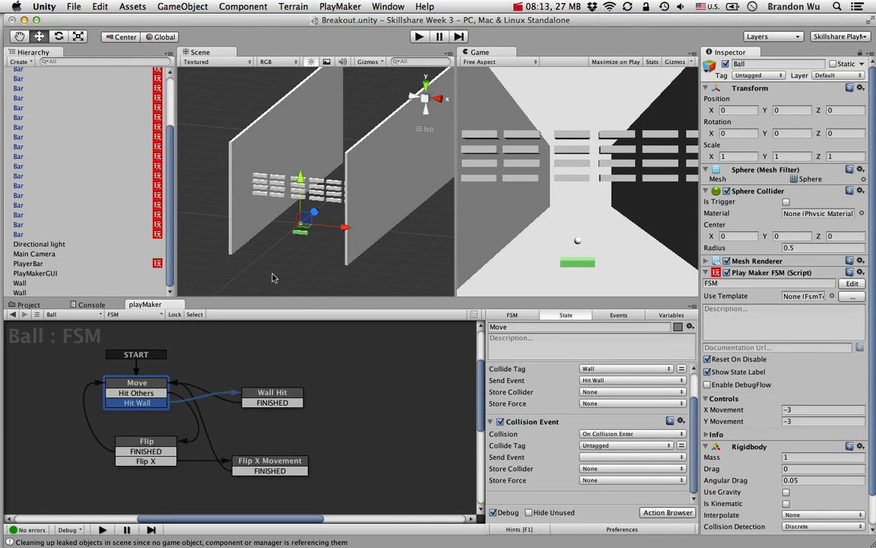
Check which tags are assigned to a Bar and to the PlayerBar
{"action": "left_click", "coordinate": [58, 175]}
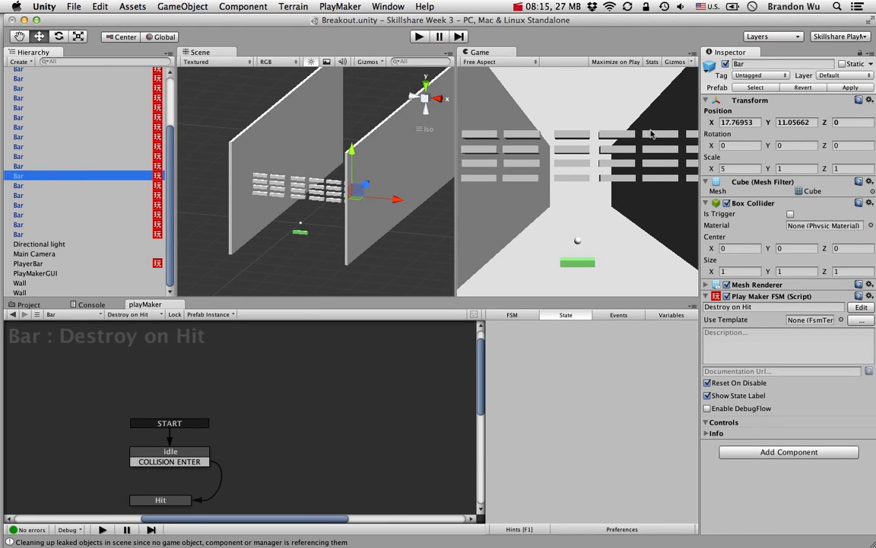
{"action": "left_click", "coordinate": [751, 76]}
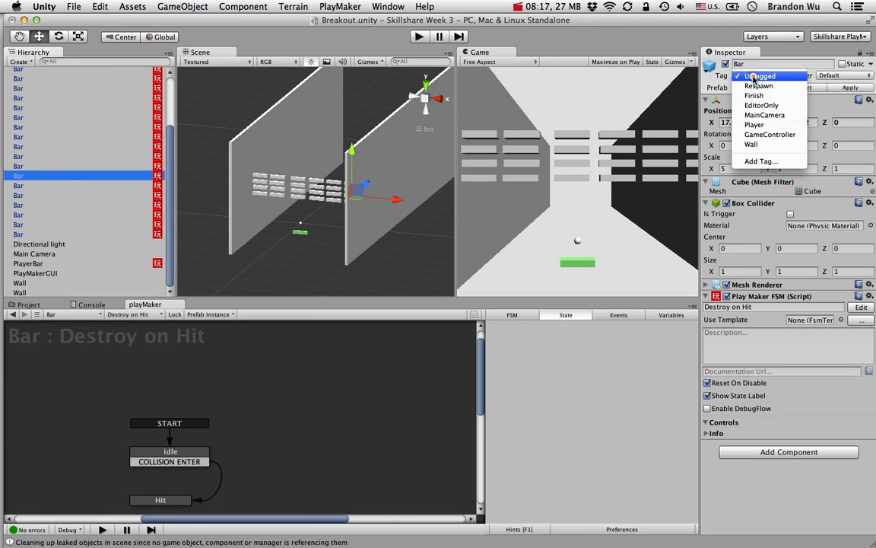
{"action": "left_click", "coordinate": [761, 75]}
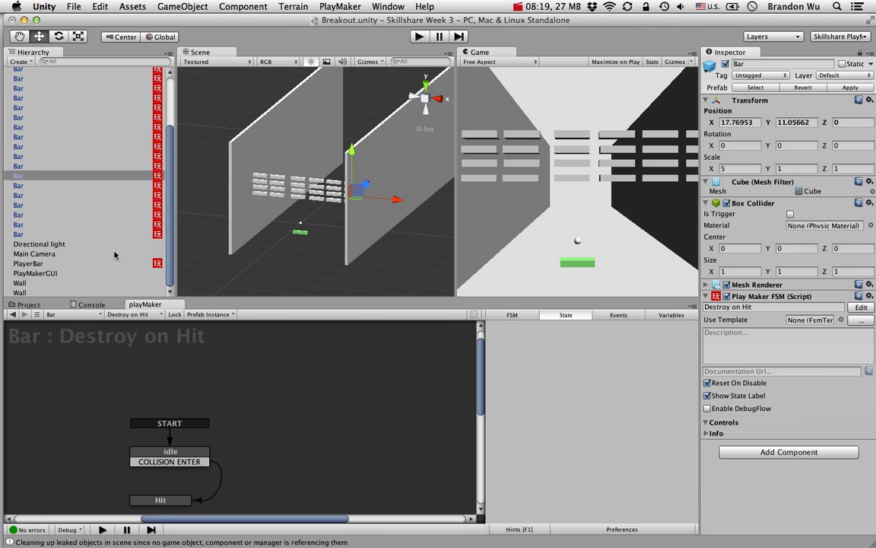
{"action": "left_click", "coordinate": [64, 264]}
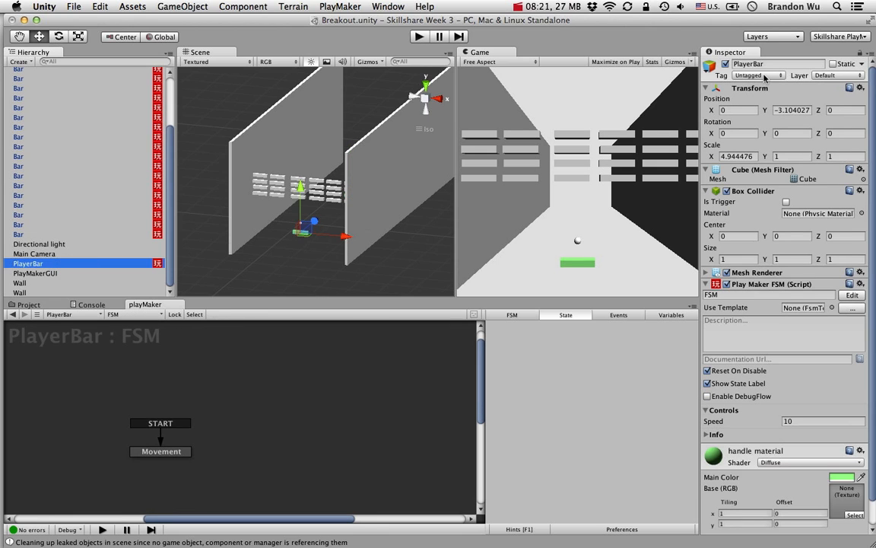
Make the second Collision Event in the Ball's Move state send the Hit Others event for Untagged objects
{"action": "scroll", "coordinate": [114, 144], "scroll_direction": "up", "scroll_amount": 3}
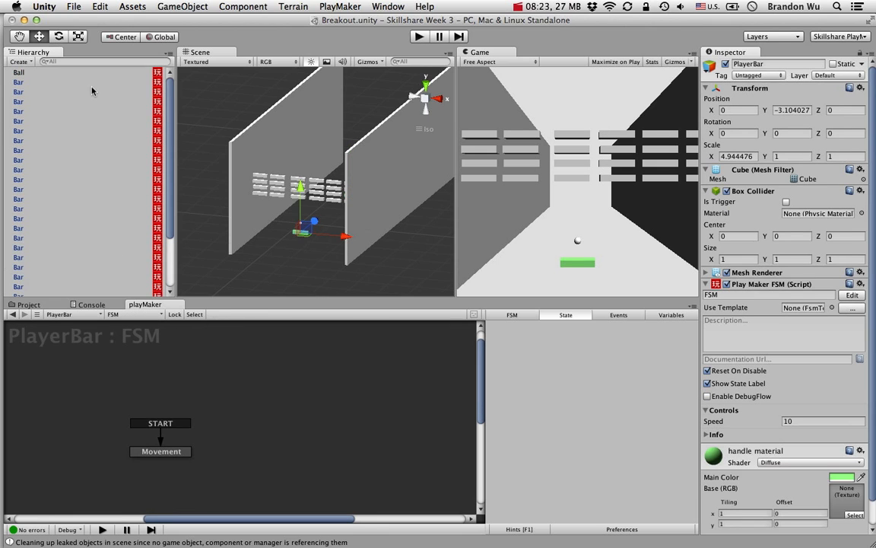
{"action": "left_click", "coordinate": [91, 73]}
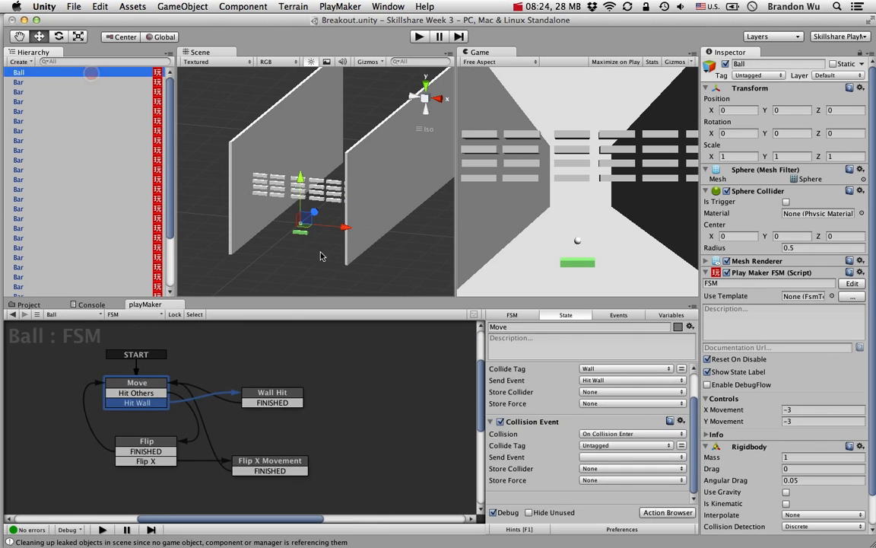
{"action": "left_click", "coordinate": [613, 457]}
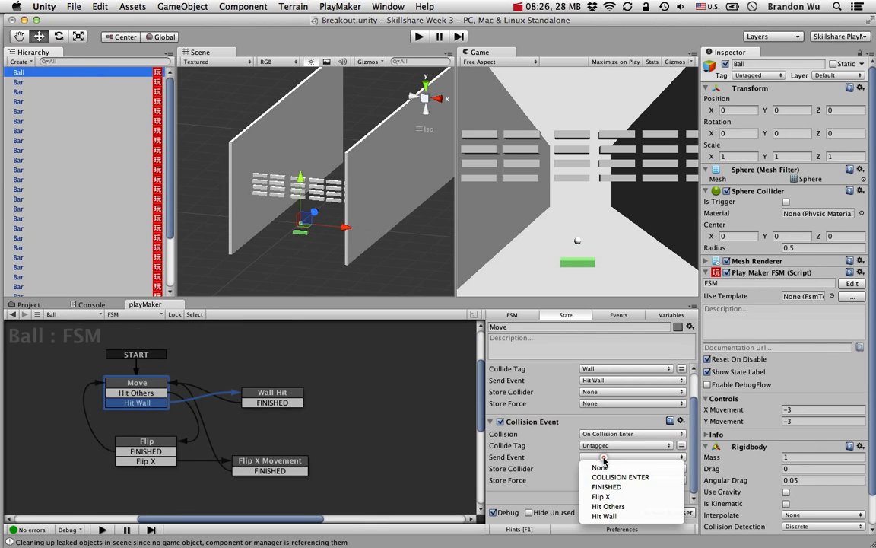
{"action": "left_click", "coordinate": [616, 507]}
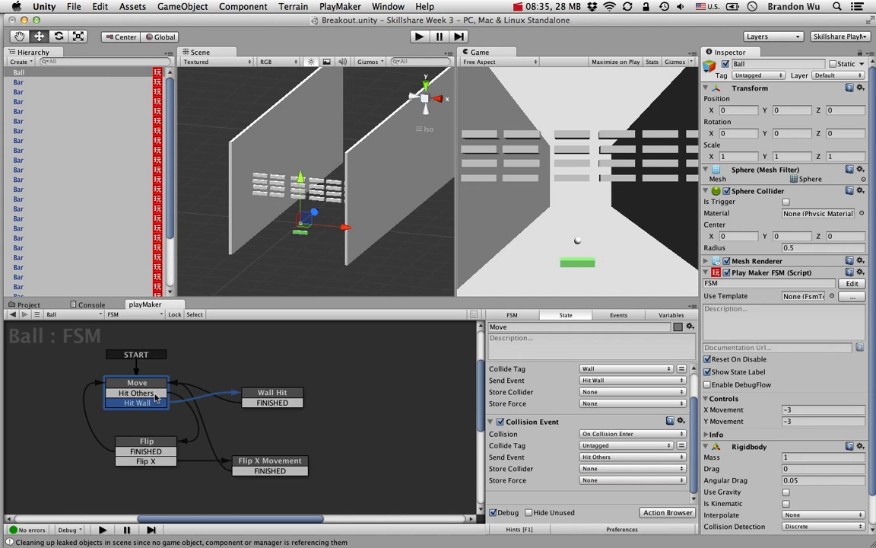
Rename the Ball FSM's Flip state to Flip Y
{"action": "left_click", "coordinate": [143, 383]}
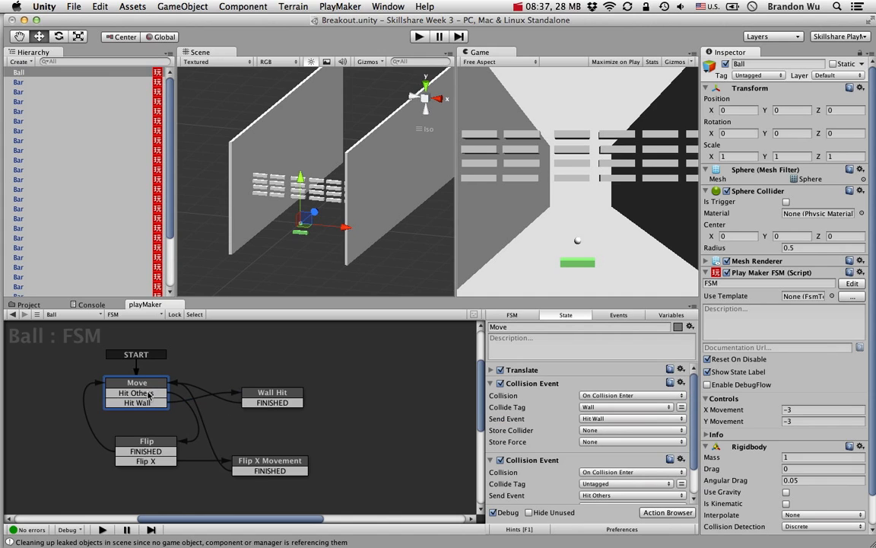
{"action": "left_click_drag", "start_coordinate": [148, 396], "coordinate": [158, 444]}
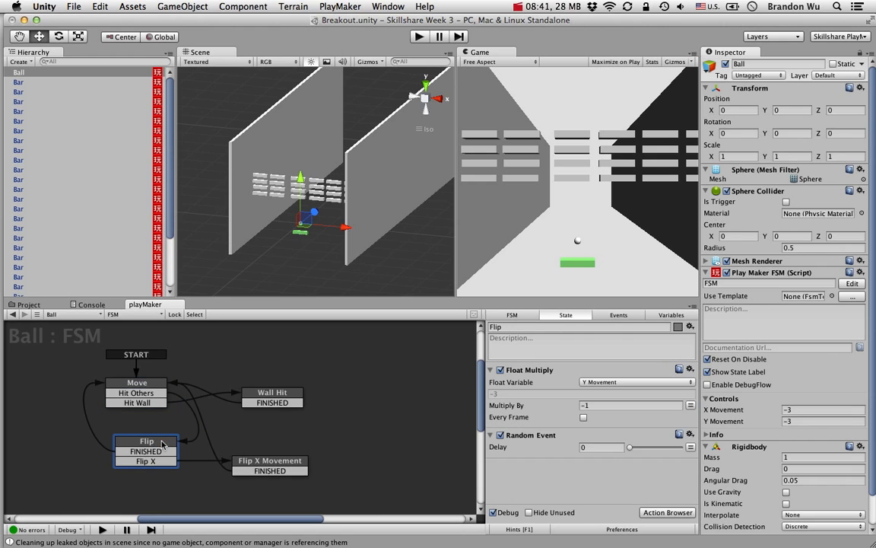
{"action": "left_click", "coordinate": [543, 327]}
{"action": "key", "text": "Right"}
{"action": "type", "text": "Y"}
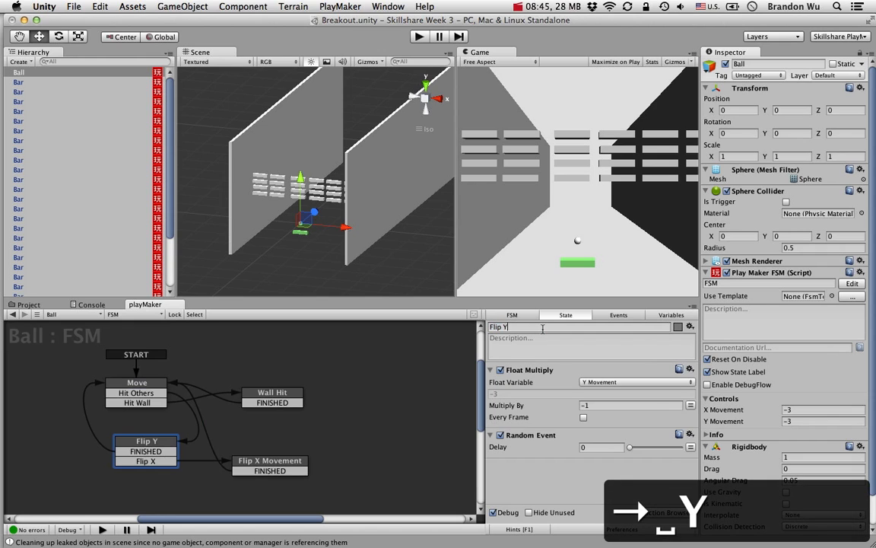
{"action": "key", "text": "Return"}
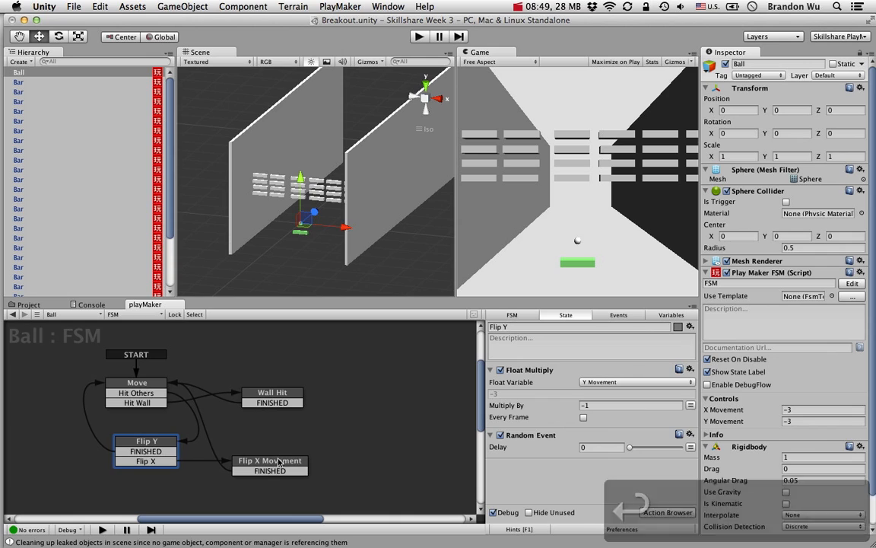
Rename the Flip X Movement state to Flip X and save the scene
{"action": "left_click", "coordinate": [270, 461]}
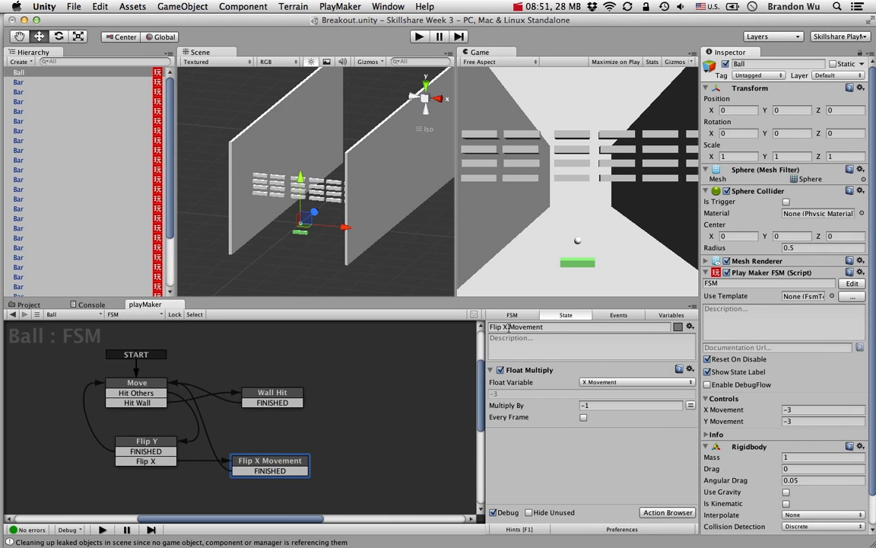
{"action": "left_click_drag", "start_coordinate": [509, 328], "coordinate": [614, 326]}
{"action": "key", "text": "BackSpace"}
{"action": "key", "text": "BackSpace"}
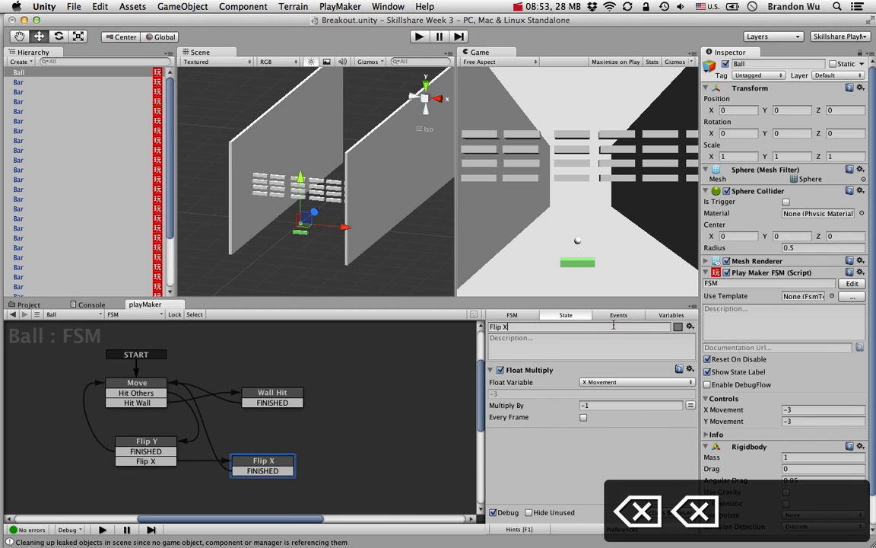
{"action": "key", "text": "Return"}
{"action": "key", "text": "super+s"}
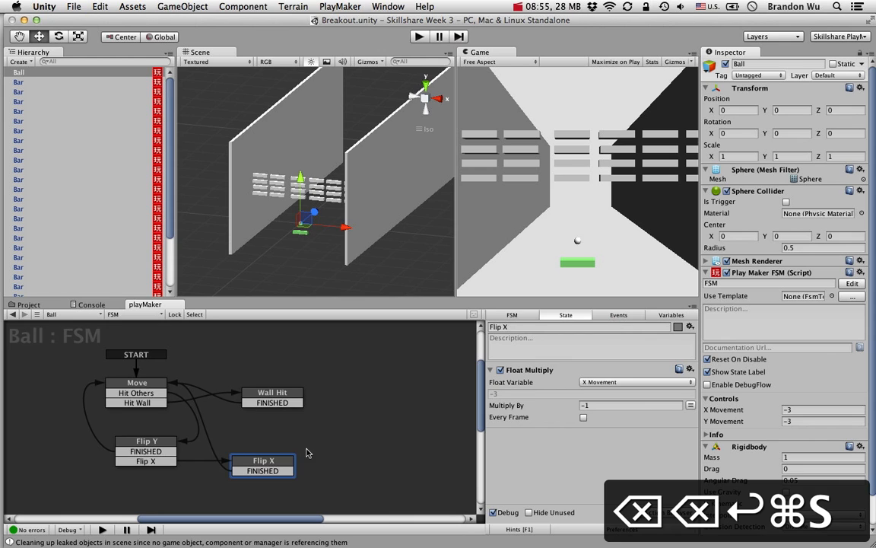
Play-test the game, moving the paddle to bounce the ball while watching the Ball FSM's state changes, and stop playing
{"action": "left_click", "coordinate": [146, 395]}
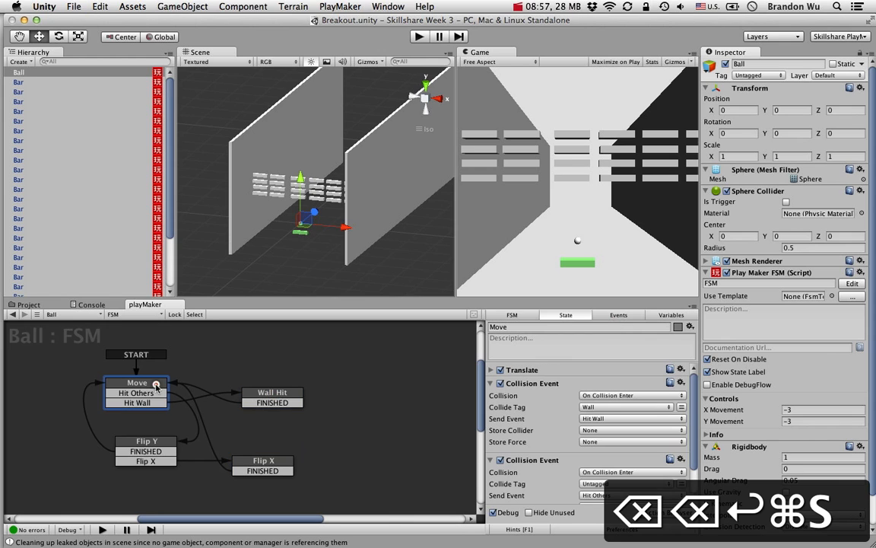
{"action": "left_click", "coordinate": [164, 448]}
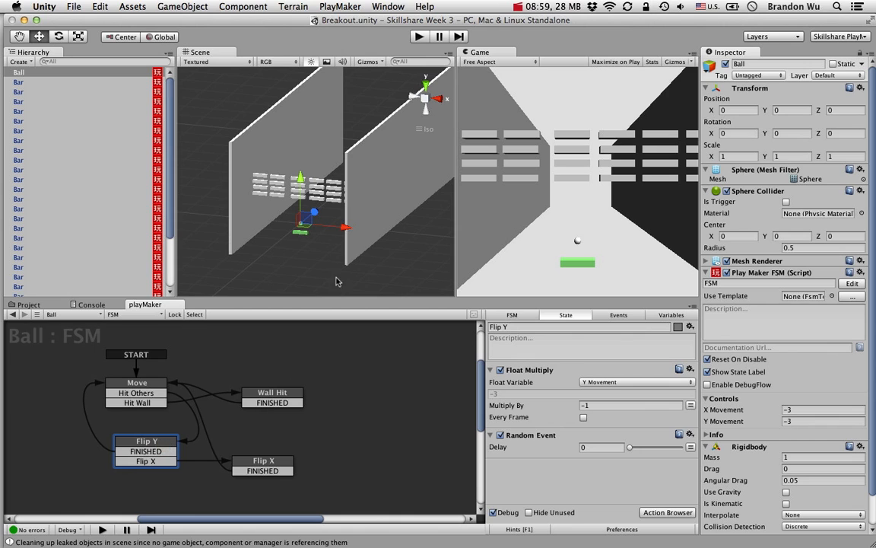
{"action": "left_click", "coordinate": [421, 37]}
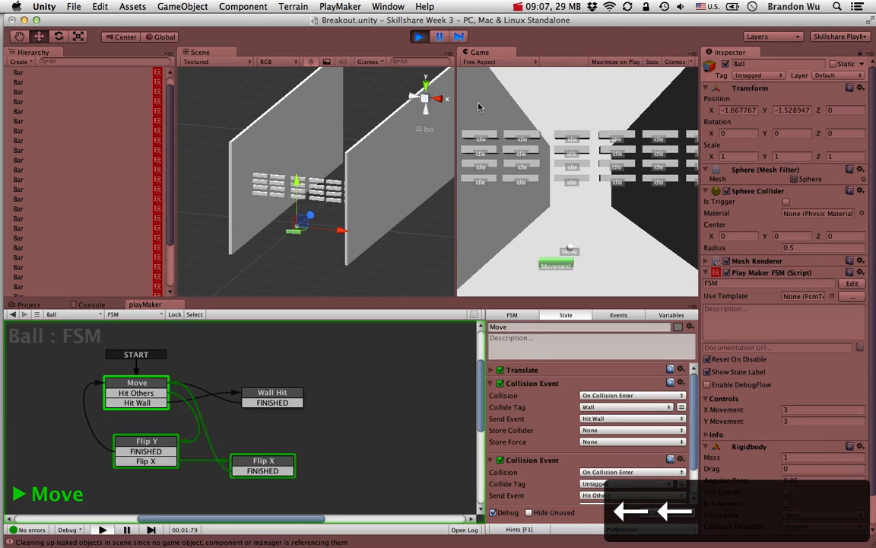
{"action": "key", "text": "Right"}
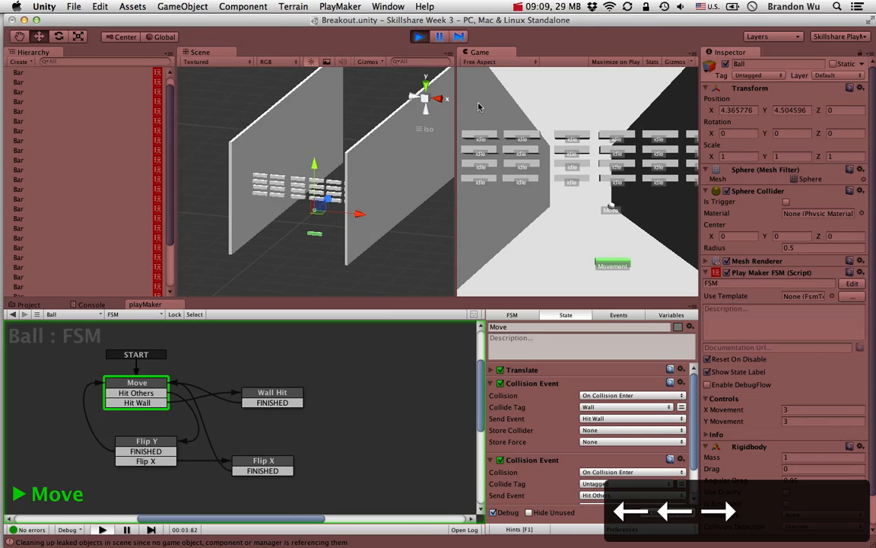
{"action": "key", "text": "Right"}
{"action": "key", "text": "Left"}
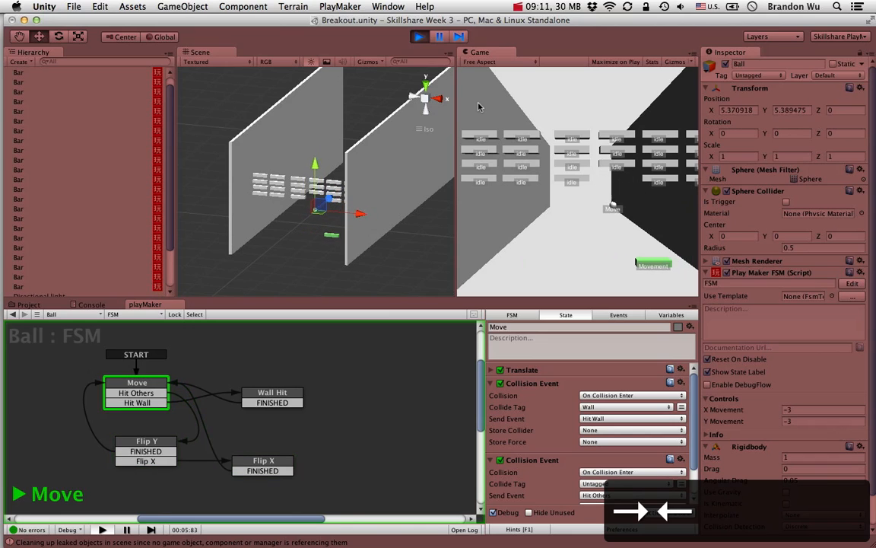
{"action": "key", "text": "Left"}
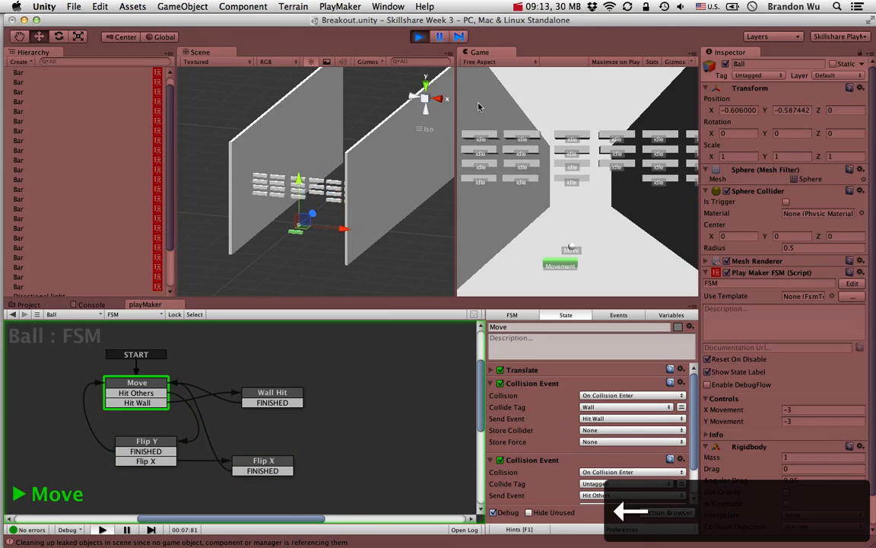
{"action": "key", "text": "Right"}
{"action": "key", "text": "Left"}
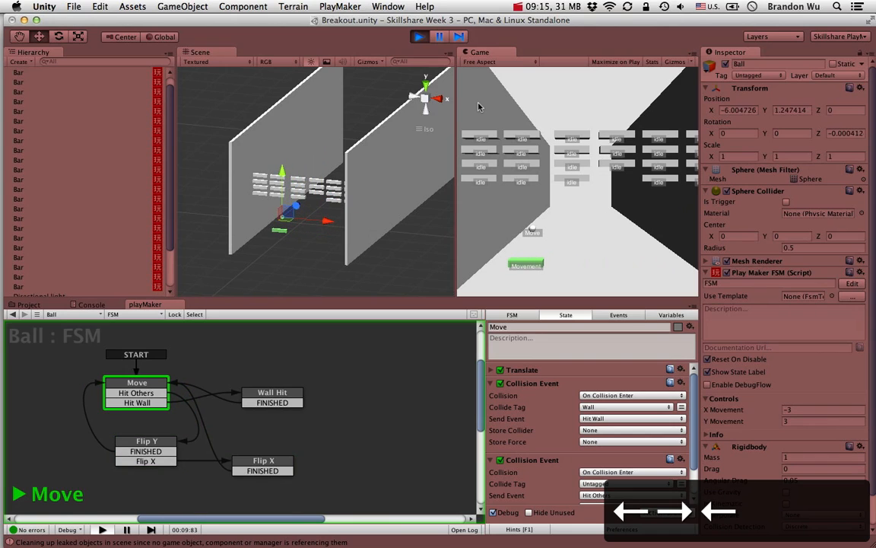
{"action": "key", "text": "Left"}
{"action": "key", "text": "Left"}
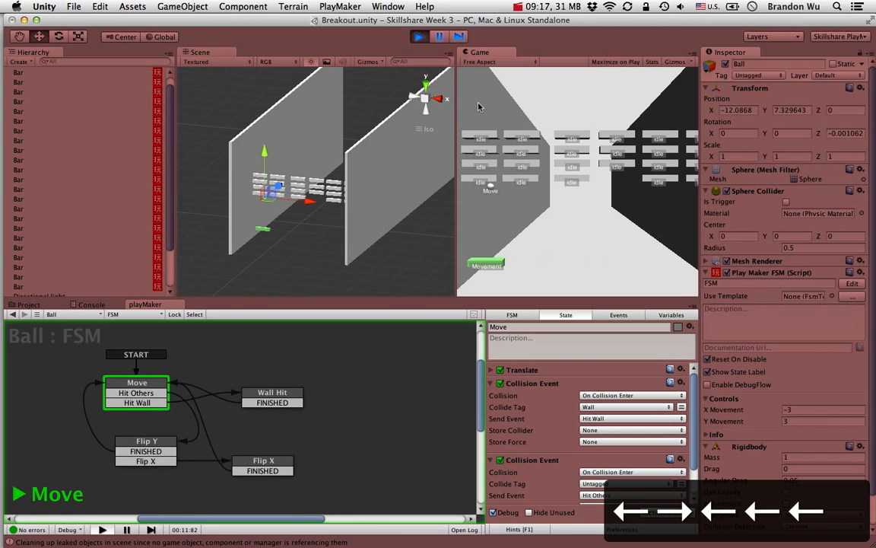
{"action": "key", "text": "Right"}
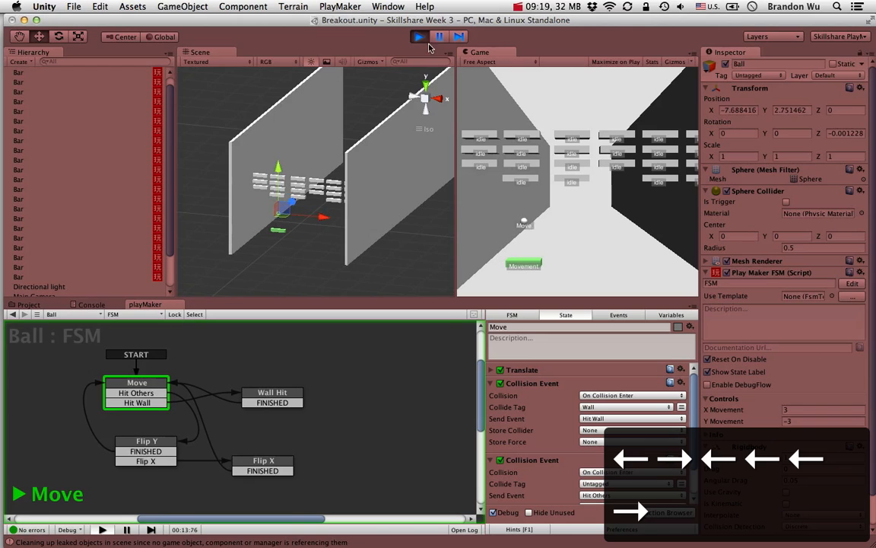
{"action": "left_click", "coordinate": [419, 37]}
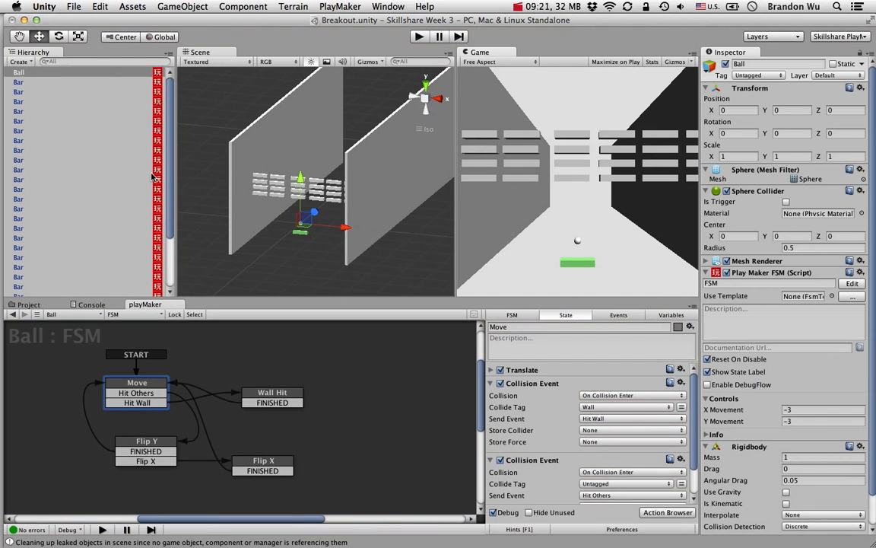
Move both walls inward along X, the positive-X wall to about 3.2, and play-test the ball between them
{"action": "scroll", "coordinate": [149, 190], "scroll_direction": "down", "scroll_amount": 5}
{"action": "left_click", "coordinate": [265, 142]}
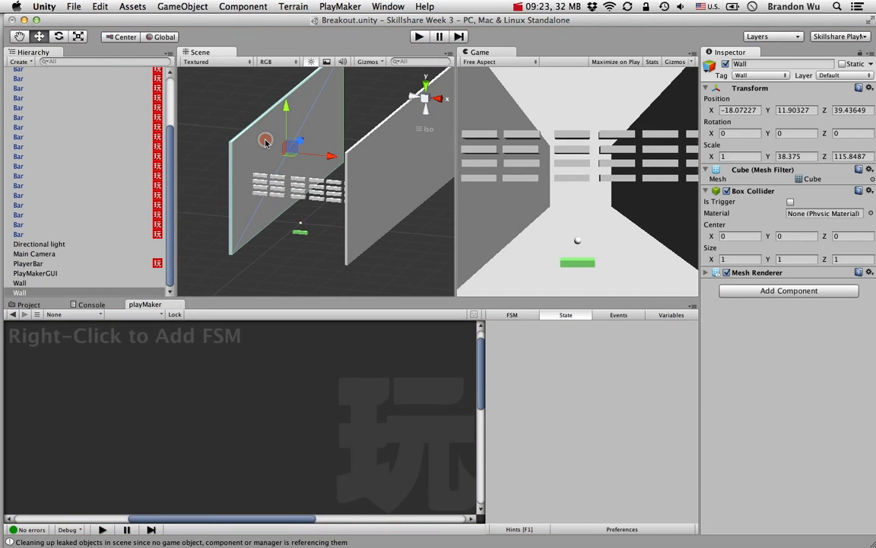
{"action": "left_click_drag", "start_coordinate": [321, 159], "coordinate": [373, 160]}
{"action": "left_click", "coordinate": [370, 173]}
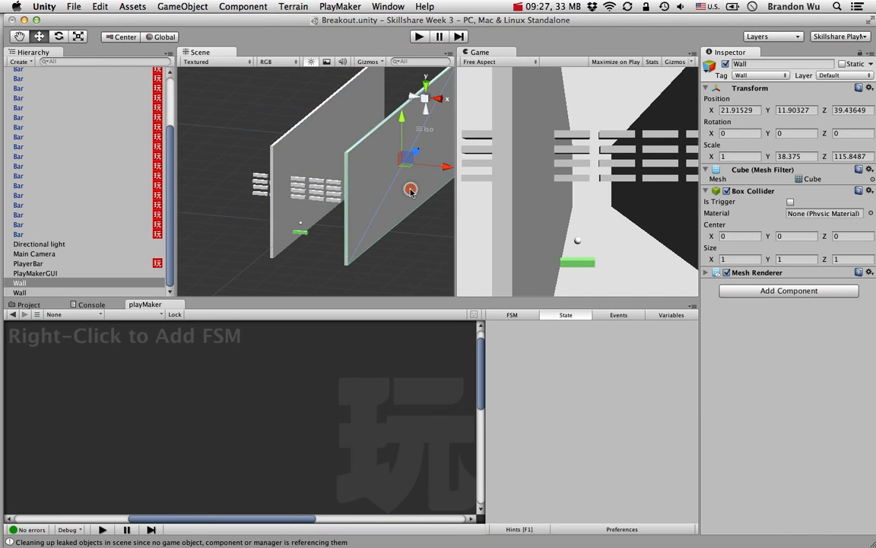
{"action": "left_click_drag", "start_coordinate": [449, 175], "coordinate": [388, 188]}
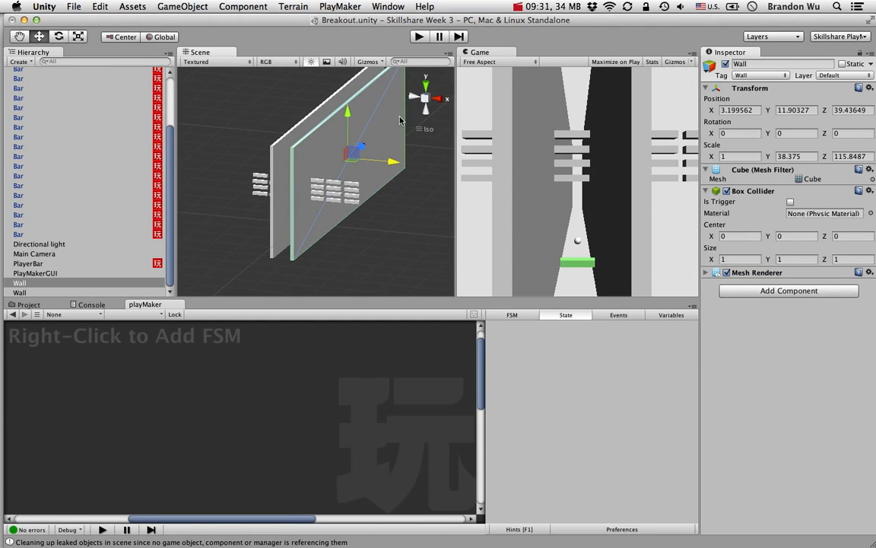
{"action": "left_click", "coordinate": [419, 36]}
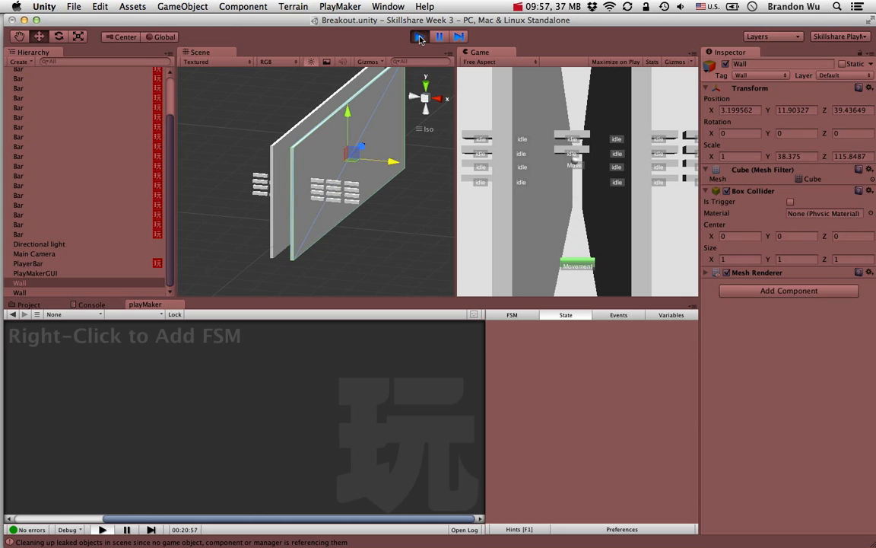
{"action": "left_click", "coordinate": [420, 36]}
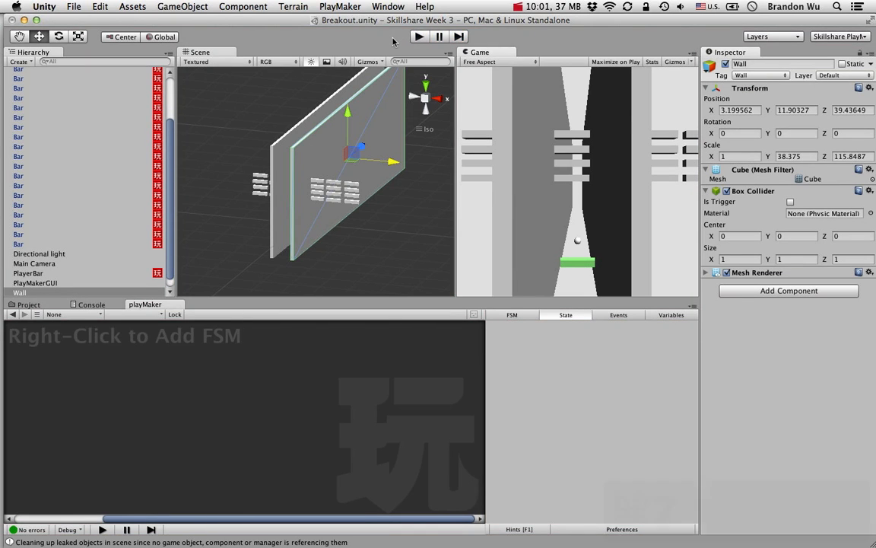
Undo the moves of both walls
{"action": "key", "text": "super+z"}
{"action": "key", "text": "super+z"}
{"action": "key", "text": "super+z"}
{"action": "key", "text": "super+z"}
{"action": "key", "text": "super+z"}
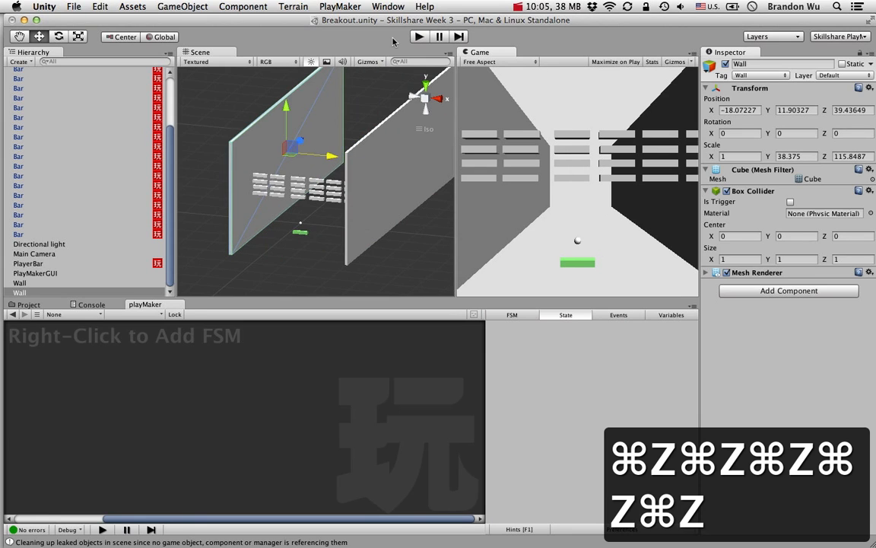
Clear the object selection and save the scene
{"action": "scroll", "coordinate": [260, 137], "scroll_direction": "down", "scroll_amount": 5}
{"action": "left_click", "coordinate": [246, 113]}
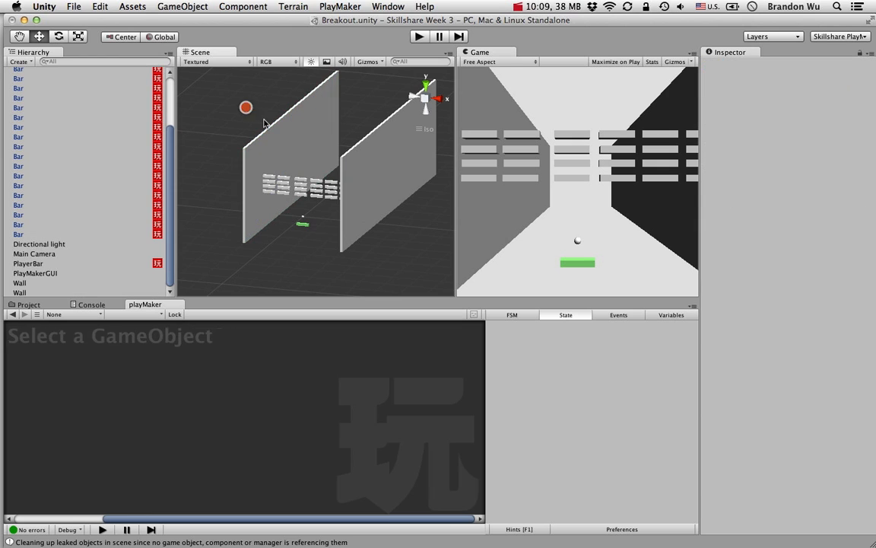
{"action": "key", "text": "super+s"}
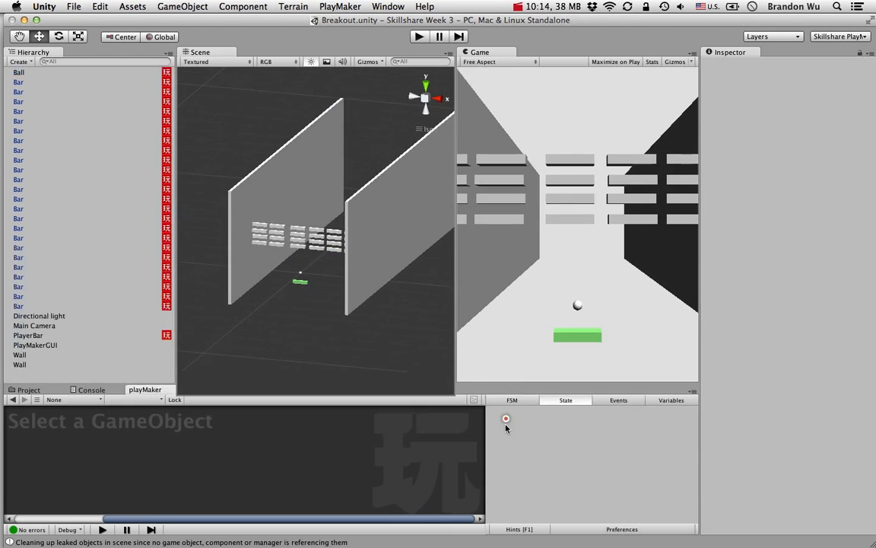
Enlarge the Game view by shrinking the neighbouring Scene, Inspector and playMaker areas
{"action": "left_click", "coordinate": [473, 244]}
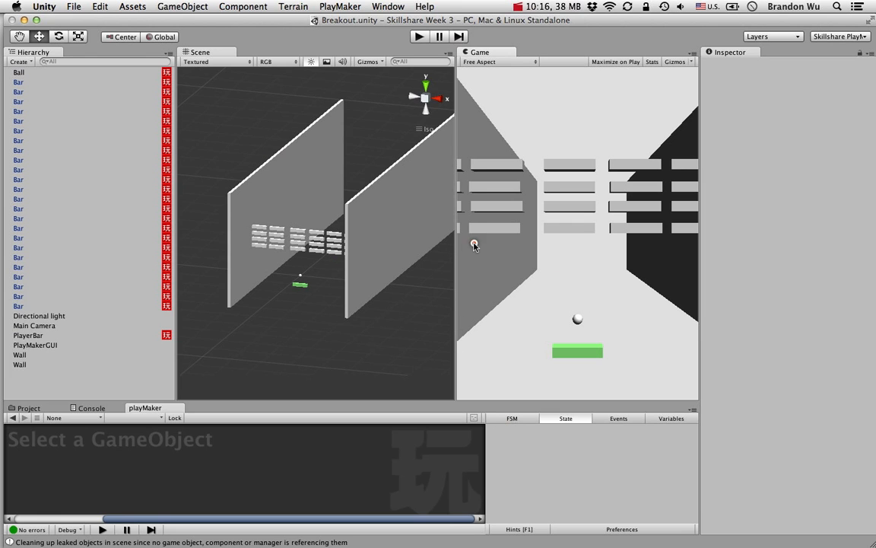
{"action": "left_click_drag", "start_coordinate": [455, 241], "coordinate": [255, 237]}
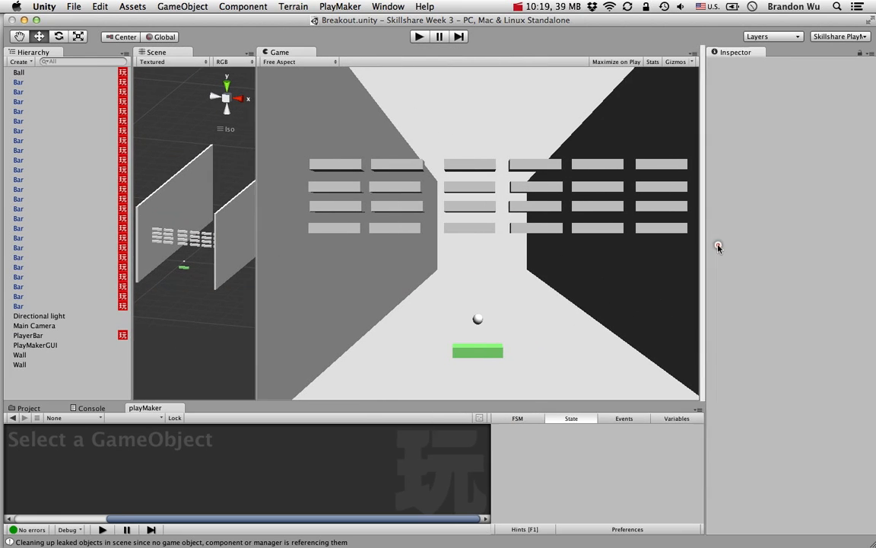
{"action": "left_click_drag", "start_coordinate": [715, 244], "coordinate": [720, 244]}
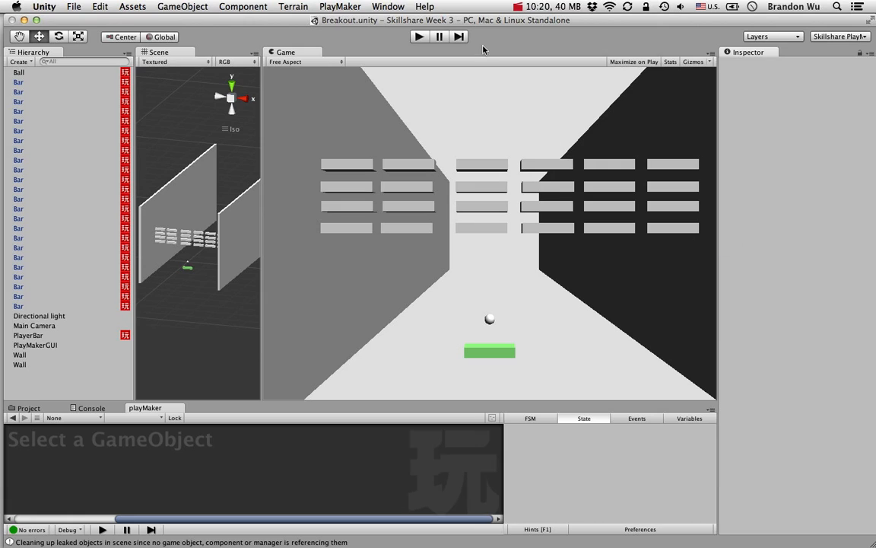
Play-test the game in the enlarged Game view, moving the paddle to bounce the ball into the bars, and stop play mode
{"action": "left_click", "coordinate": [416, 36]}
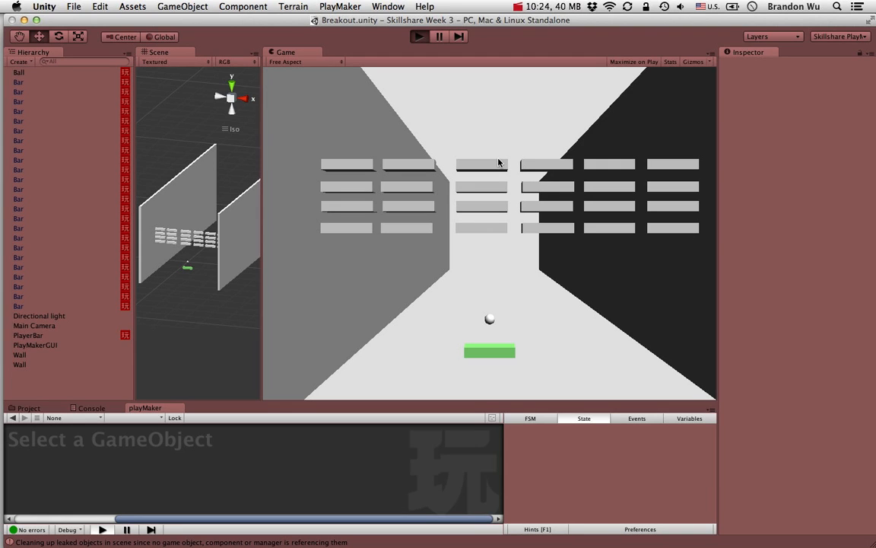
{"action": "key", "text": "Left"}
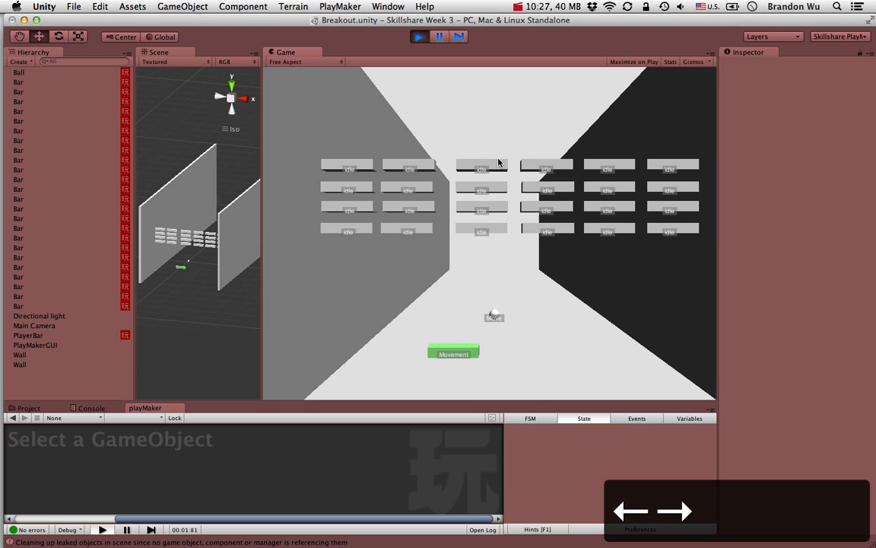
{"action": "key", "text": "Right"}
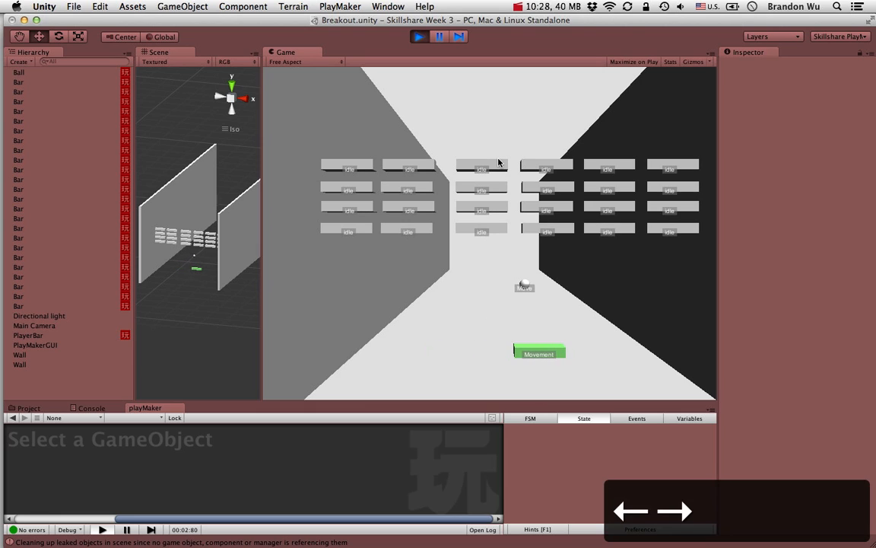
{"action": "key", "text": "Left"}
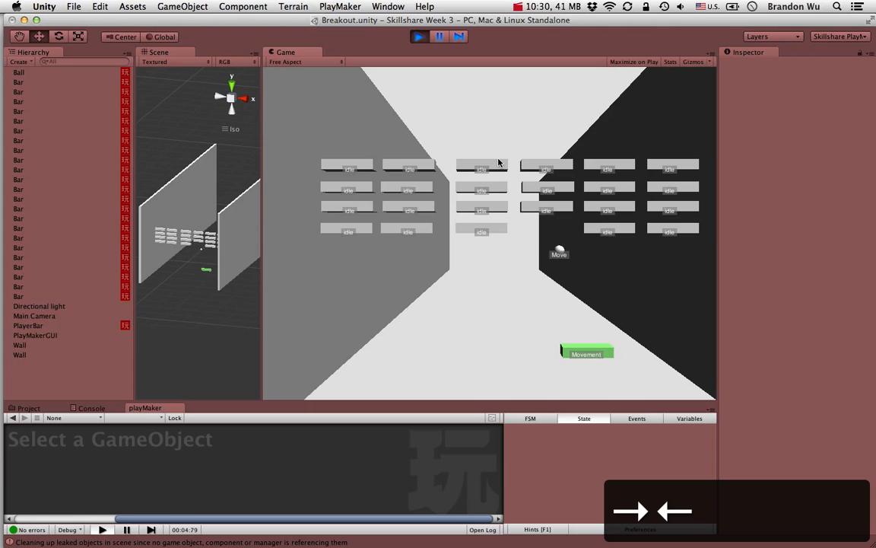
{"action": "key", "text": "Left"}
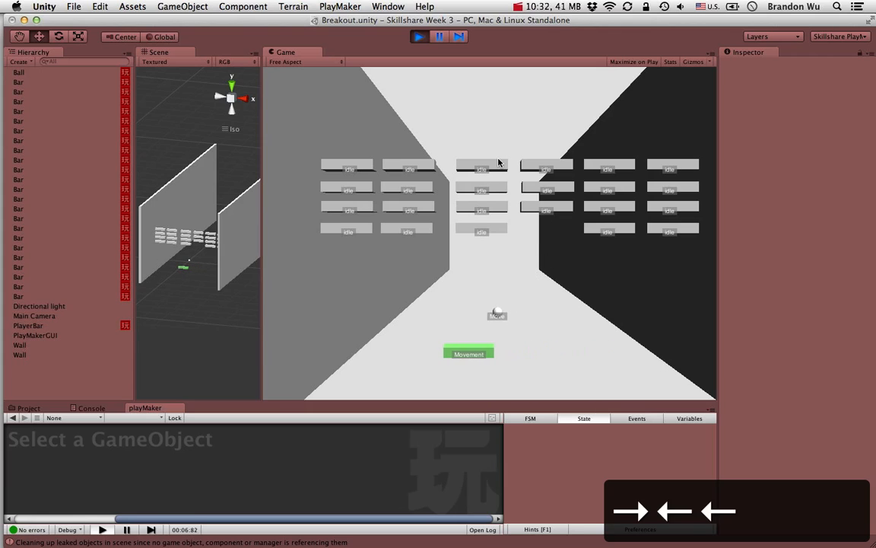
{"action": "key", "text": "Left"}
{"action": "key", "text": "Left"}
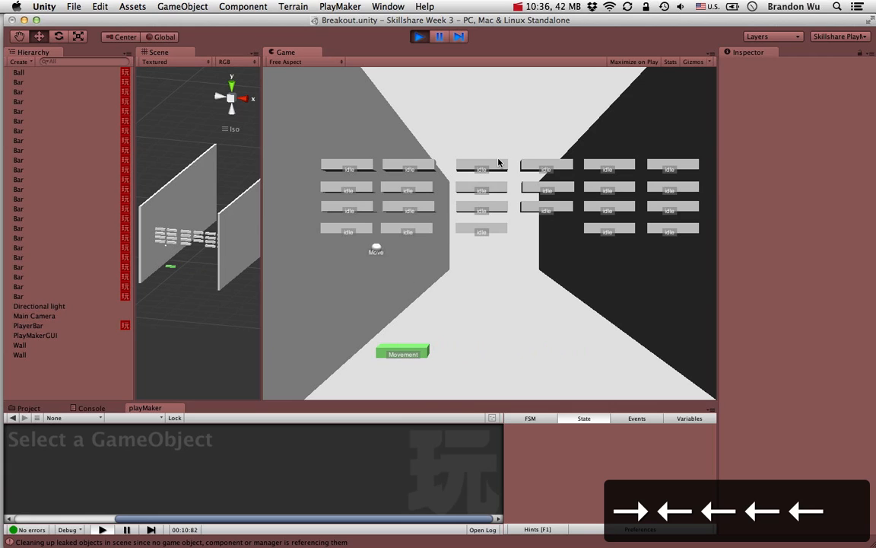
{"action": "key", "text": "Right"}
{"action": "key", "text": "Right"}
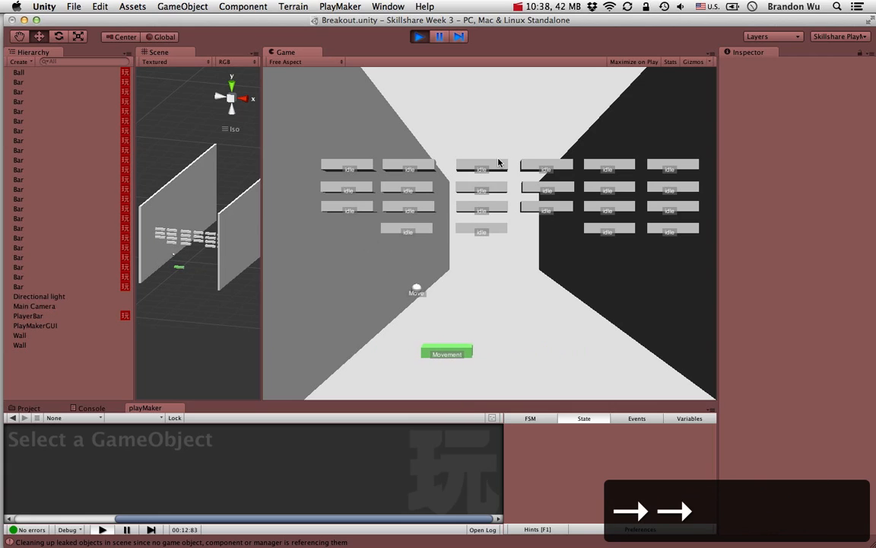
{"action": "key", "text": "Right"}
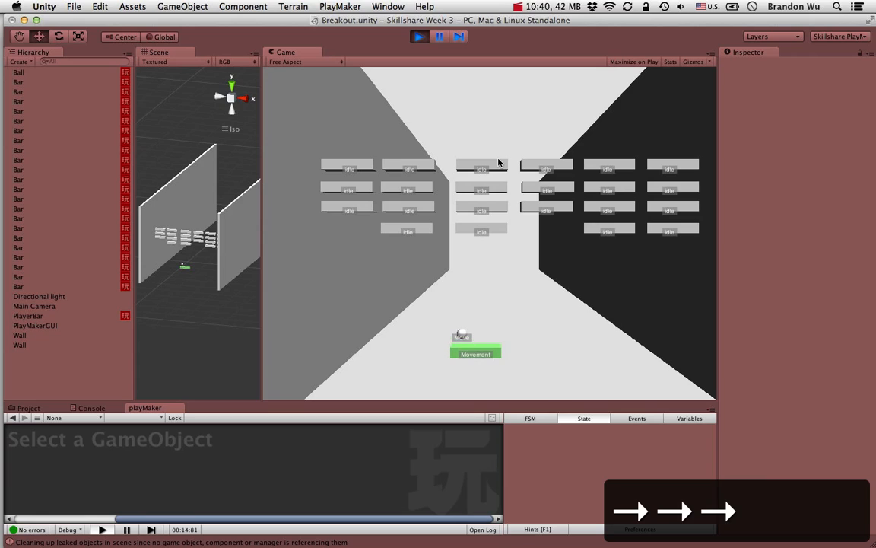
{"action": "key", "text": "Left"}
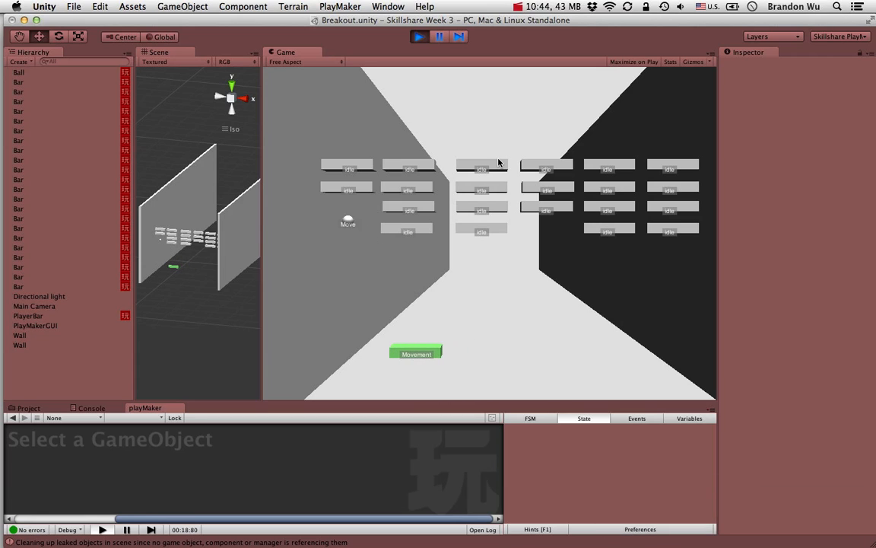
{"action": "key", "text": "Right"}
{"action": "key", "text": "Right"}
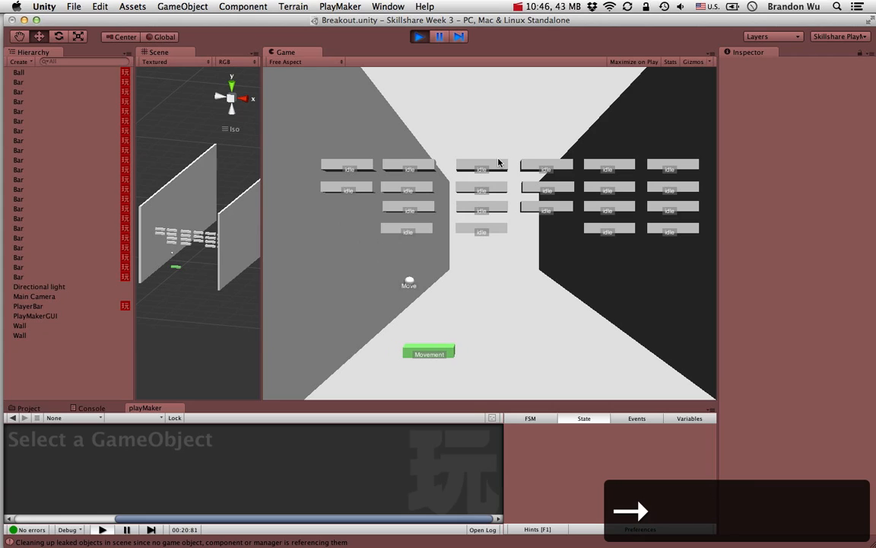
{"action": "key", "text": "Right"}
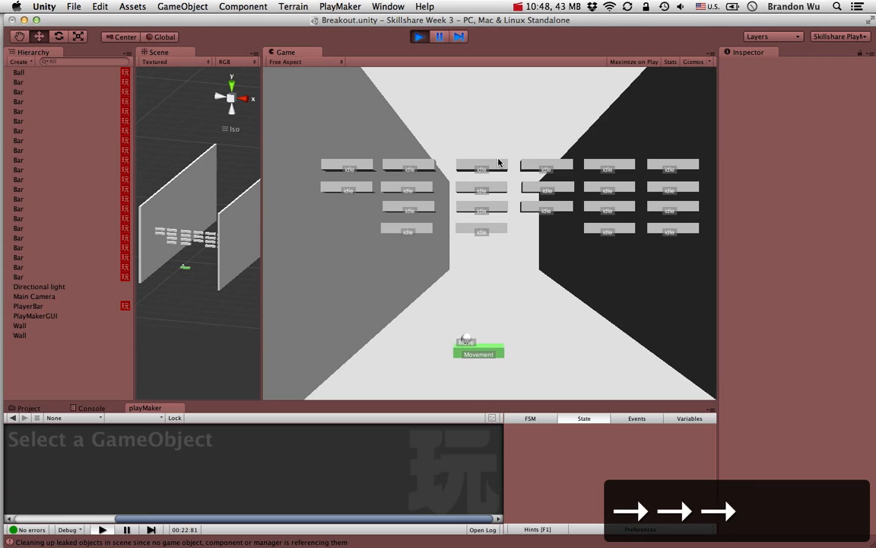
{"action": "key", "text": "Left"}
{"action": "key", "text": "Left"}
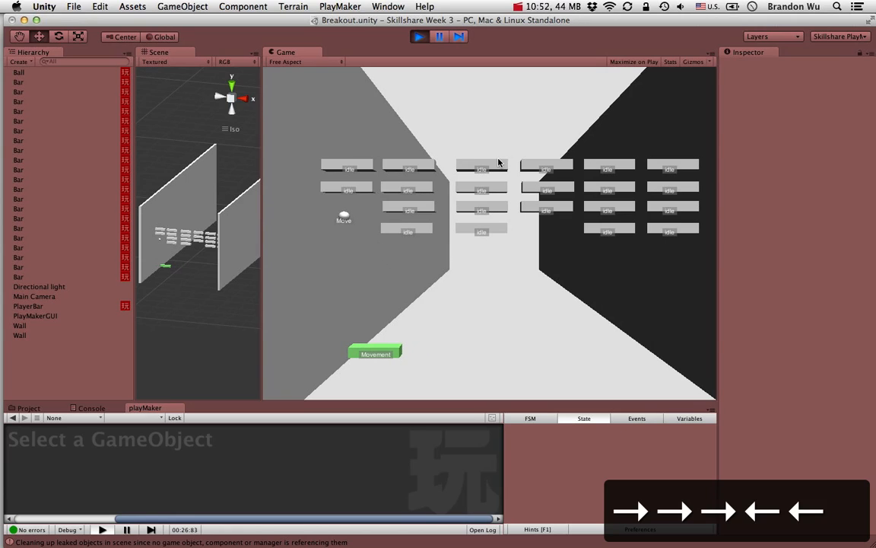
{"action": "key", "text": "Right"}
{"action": "key", "text": "Left"}
{"action": "key", "text": "Right"}
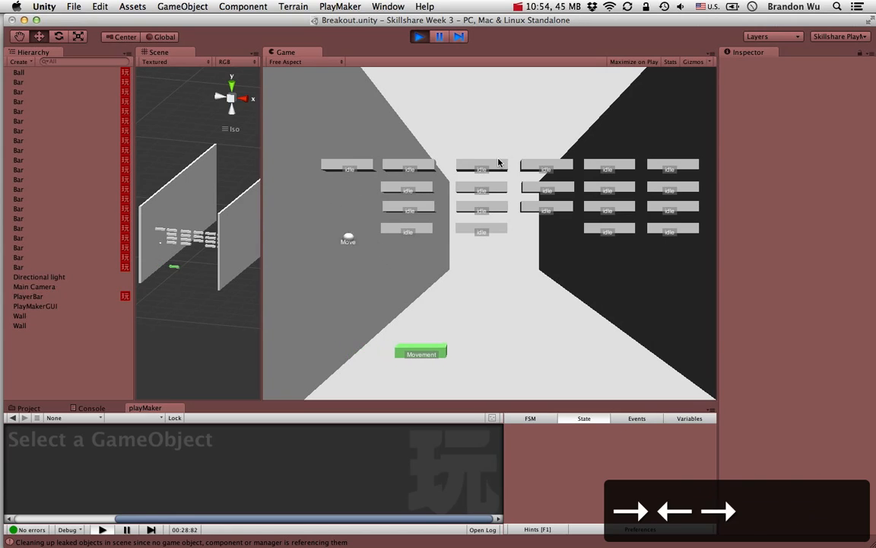
{"action": "key", "text": "Left"}
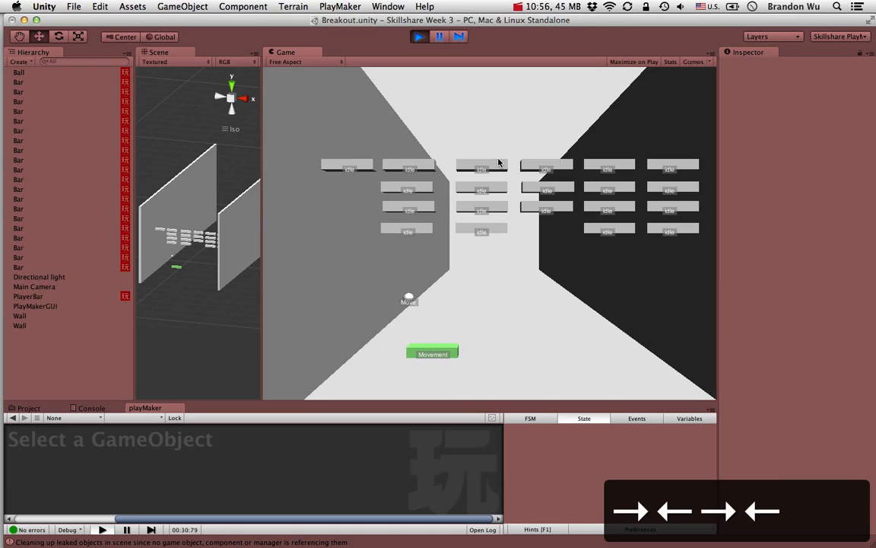
{"action": "key", "text": "Right"}
{"action": "key", "text": "Right"}
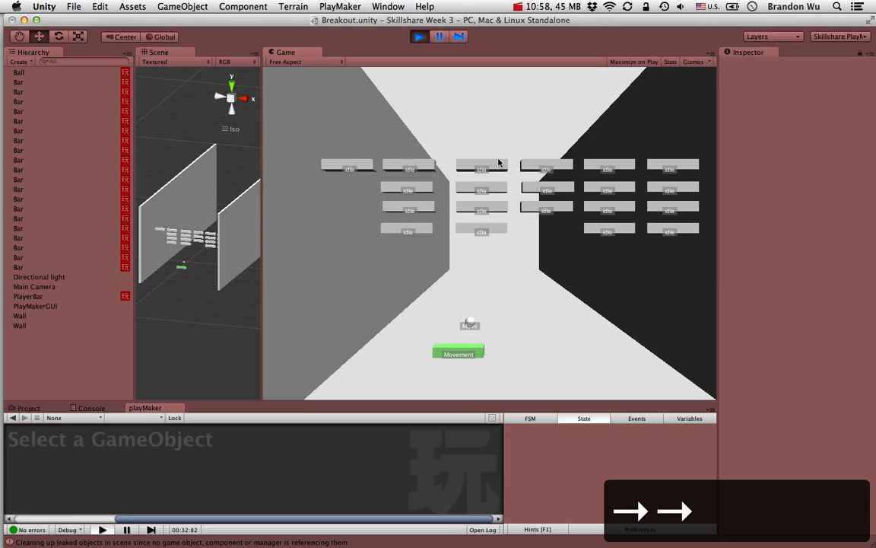
{"action": "key", "text": "Right"}
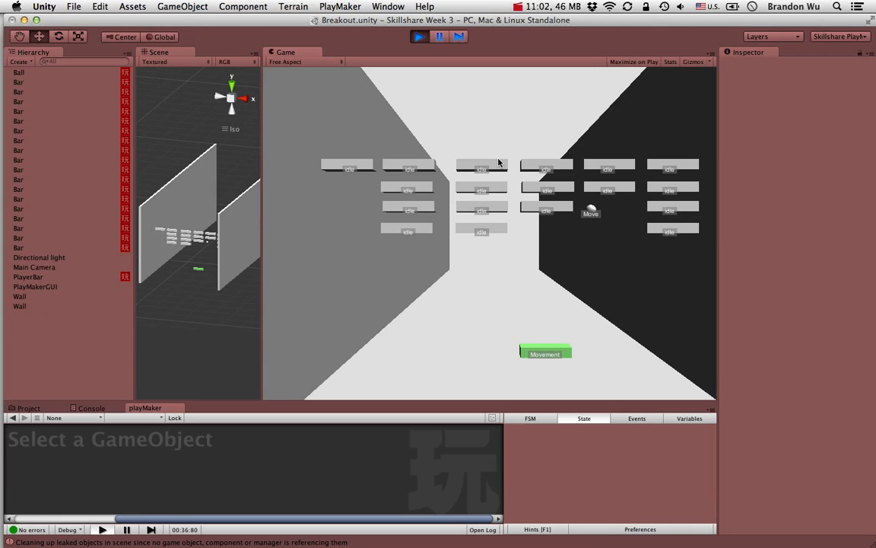
{"action": "key", "text": "Right"}
{"action": "key", "text": "Left"}
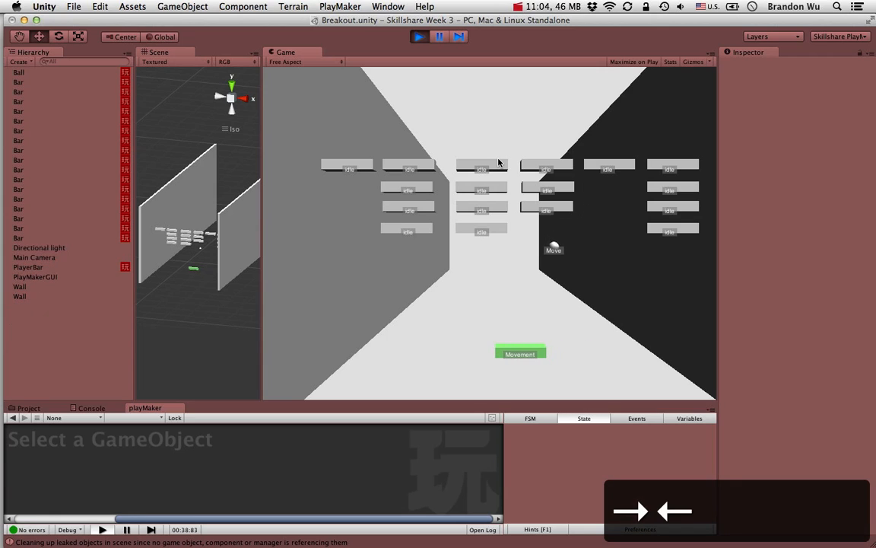
{"action": "key", "text": "super+p"}
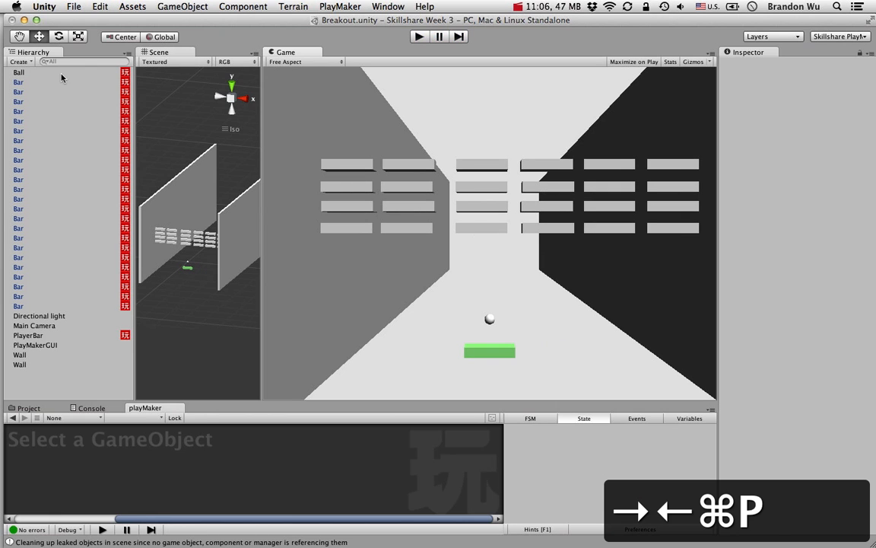
Select the Ball, enlarge the playMaker area to show its whole FSM, and check the FSM's variables
{"action": "left_click", "coordinate": [62, 73]}
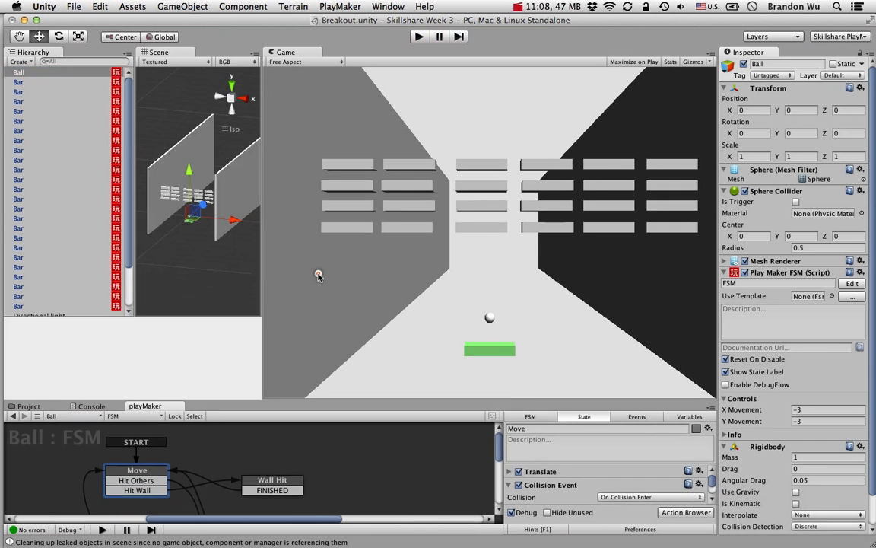
{"action": "left_click_drag", "start_coordinate": [318, 275], "coordinate": [318, 243]}
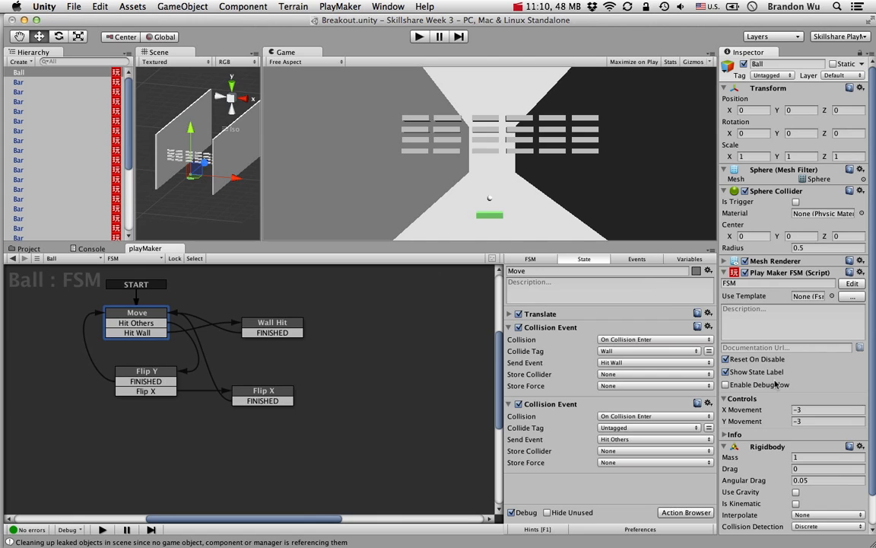
{"action": "left_click", "coordinate": [691, 259]}
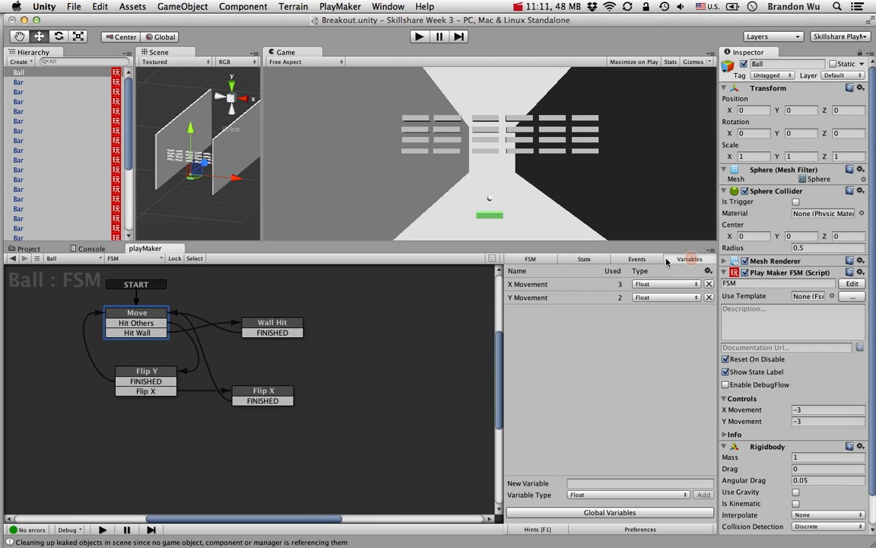
{"action": "left_click", "coordinate": [594, 259]}
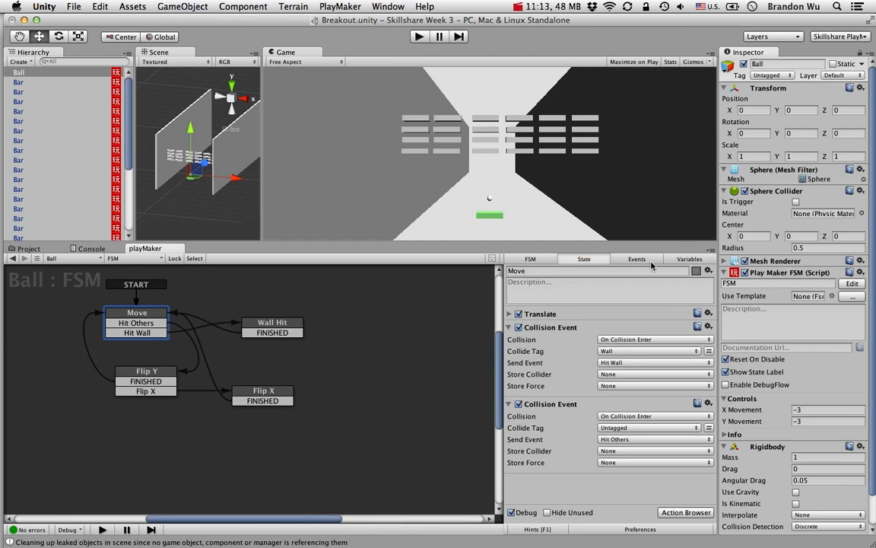
Collapse both Collision Event actions of the Move state and briefly check its Translate action
{"action": "left_click", "coordinate": [510, 327]}
{"action": "left_click", "coordinate": [508, 341]}
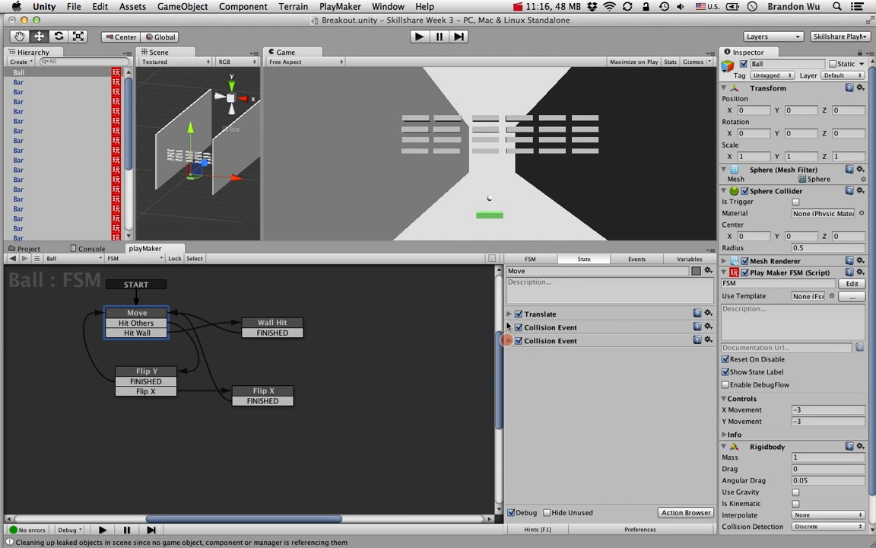
{"action": "left_click", "coordinate": [509, 314]}
{"action": "left_click", "coordinate": [509, 314]}
Set the Ball's X Movement and Y Movement both to -7 and save the scene
{"action": "left_click", "coordinate": [732, 408]}
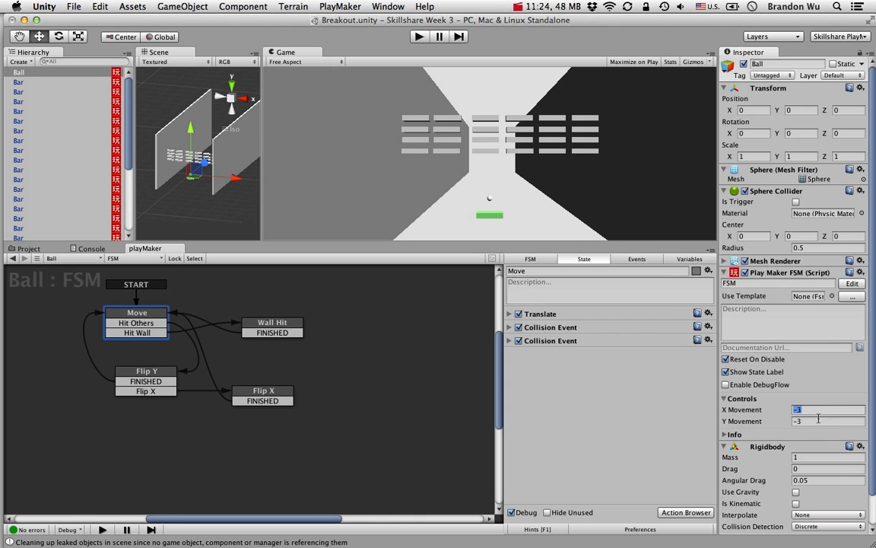
{"action": "type", "text": "-"}
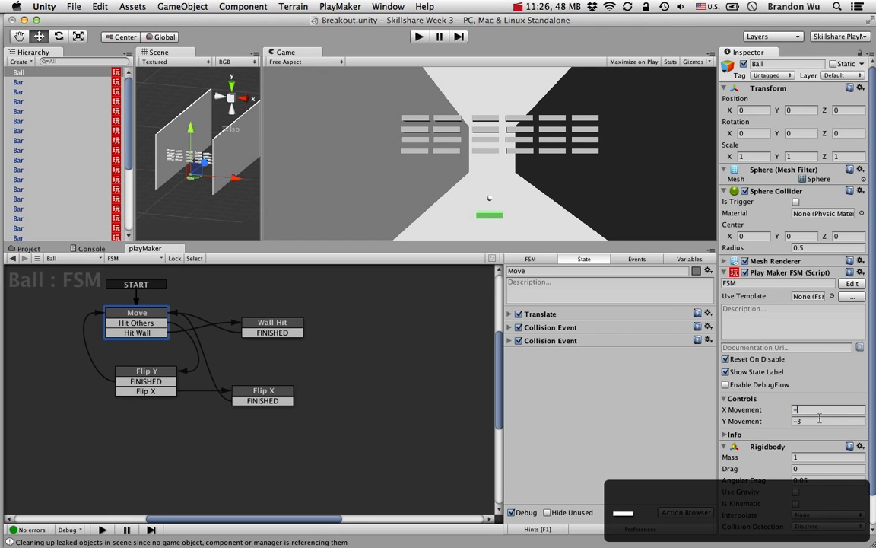
{"action": "type", "text": "7"}
{"action": "key", "text": "Tab"}
{"action": "type", "text": "-7"}
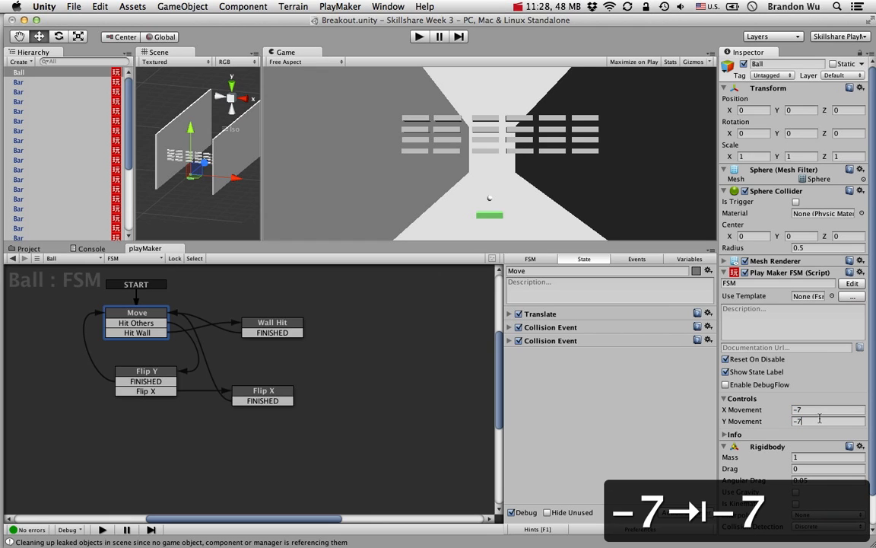
{"action": "key", "text": "Return"}
{"action": "key", "text": "super+s"}
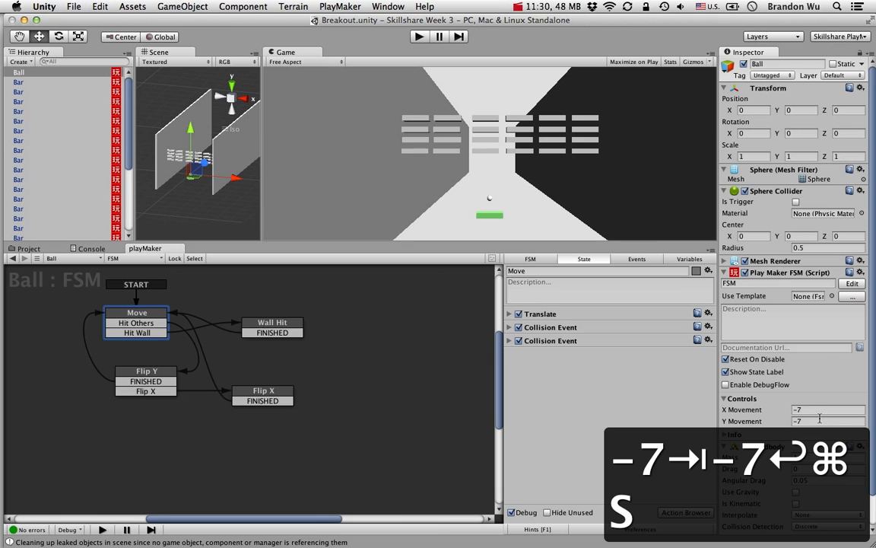
Play-test the game with the ball at -7 X and Y movement, moving the paddle to bounce the ball into the bars
{"action": "key", "text": "super+p"}
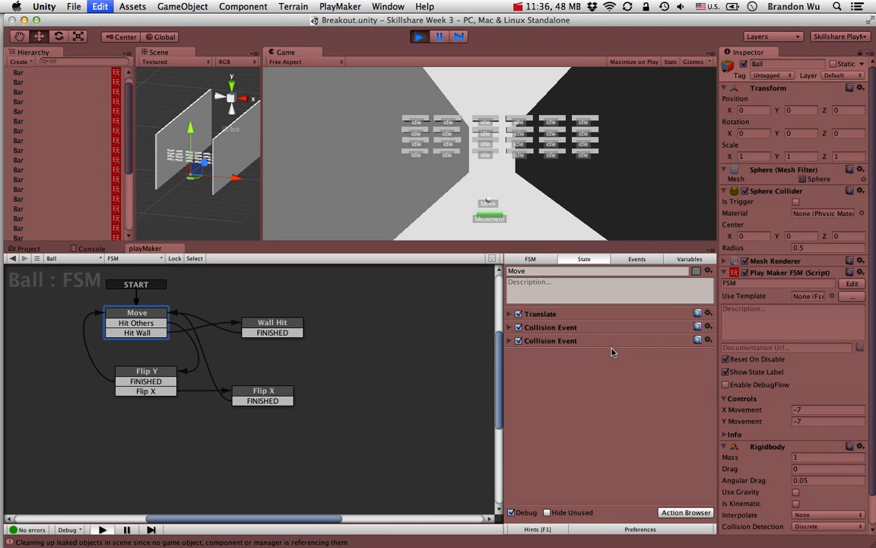
{"action": "key", "text": "Left"}
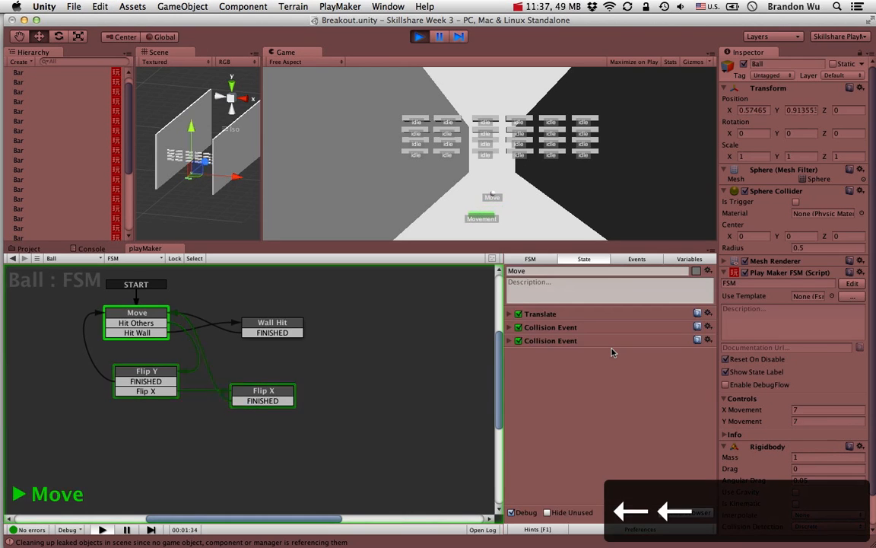
{"action": "key", "text": "Right"}
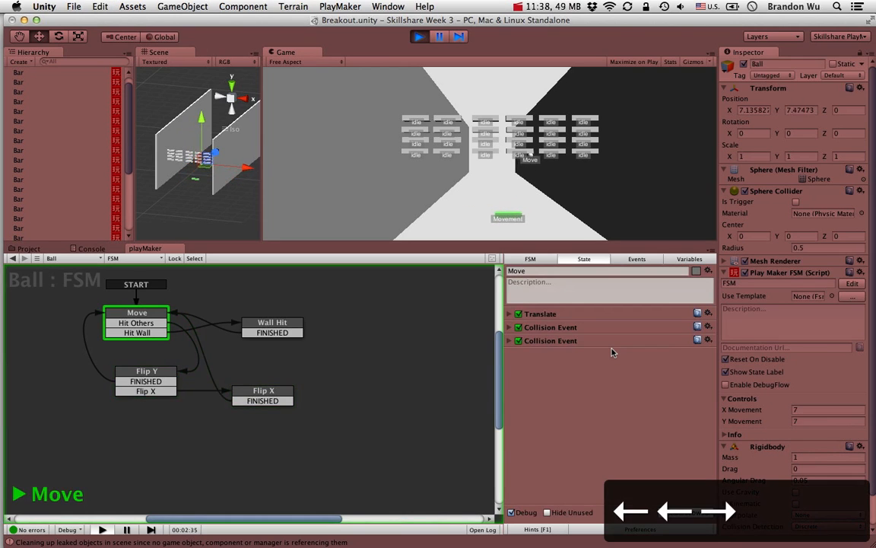
{"action": "key", "text": "Left"}
{"action": "key", "text": "Left"}
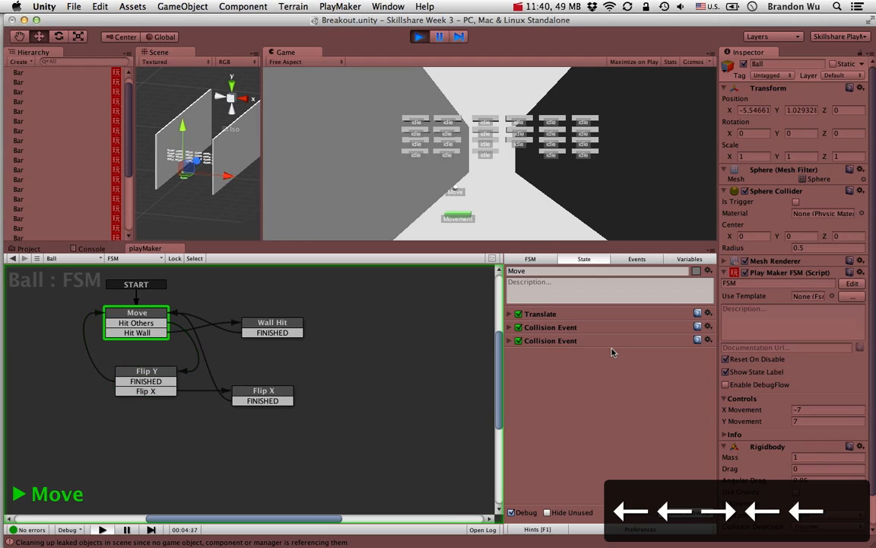
{"action": "key", "text": "Right"}
{"action": "key", "text": "Left"}
{"action": "key", "text": "Right"}
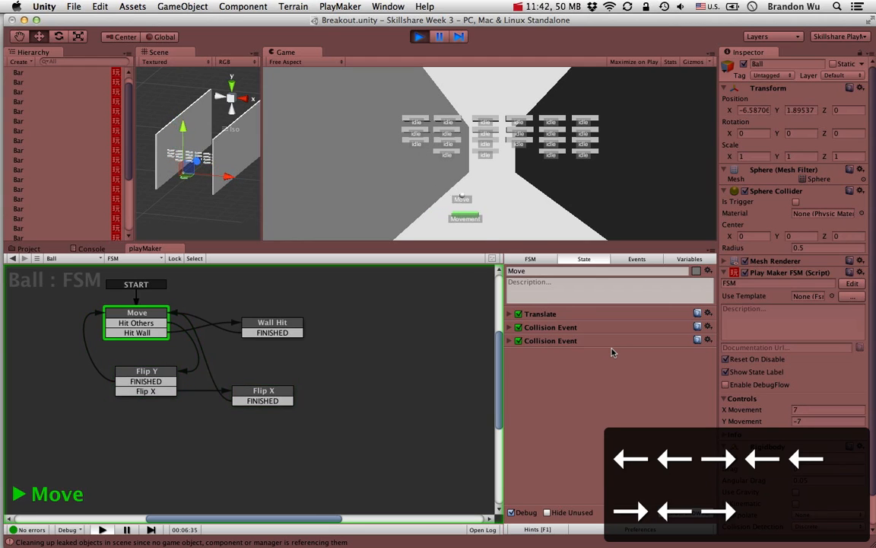
{"action": "key", "text": "Right"}
{"action": "key", "text": "Left"}
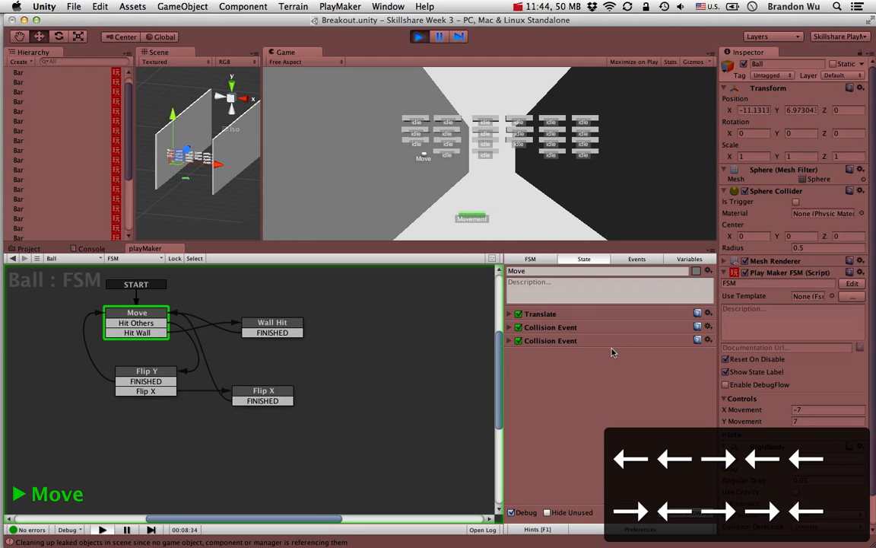
{"action": "key", "text": "Left"}
{"action": "key", "text": "Right"}
{"action": "key", "text": "Right"}
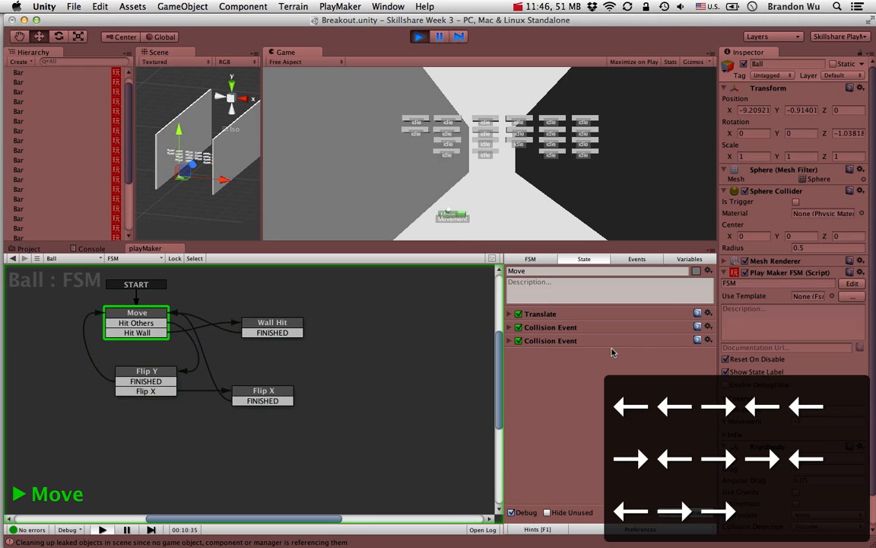
{"action": "key", "text": "Left"}
{"action": "key", "text": "Right"}
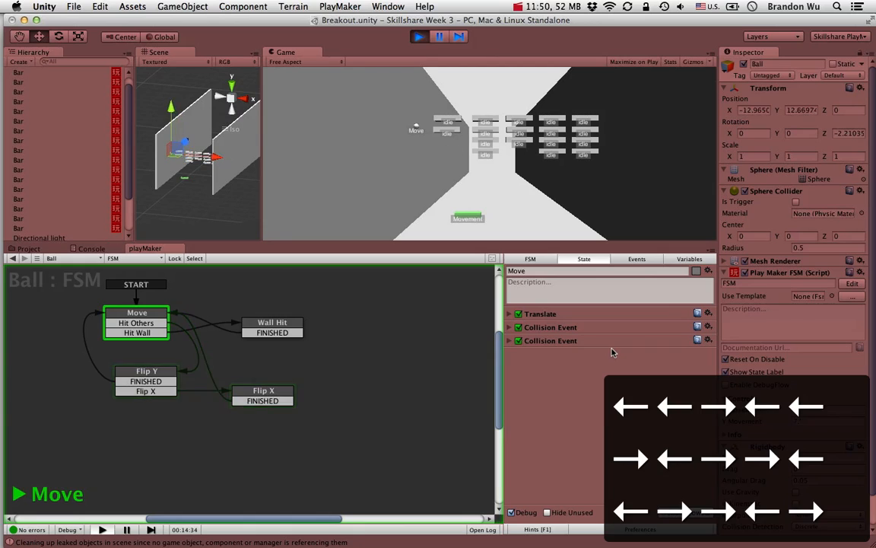
{"action": "key", "text": "Left"}
{"action": "key", "text": "Right"}
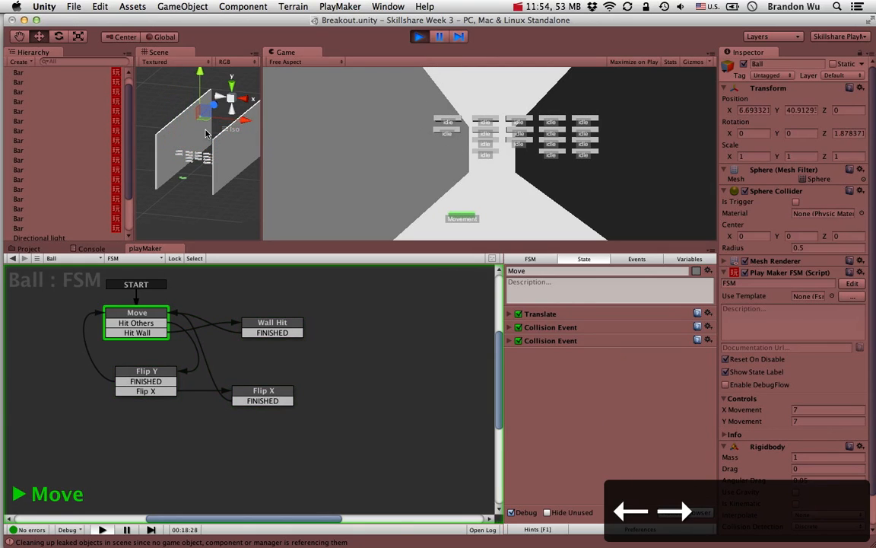
Follow the ball in the Scene view as it flies out beyond the walls, and stop play mode
{"action": "scroll", "coordinate": [209, 136], "scroll_direction": "down", "scroll_amount": 5}
{"action": "right_click_drag", "start_coordinate": [208, 147], "coordinate": [243, 154]}
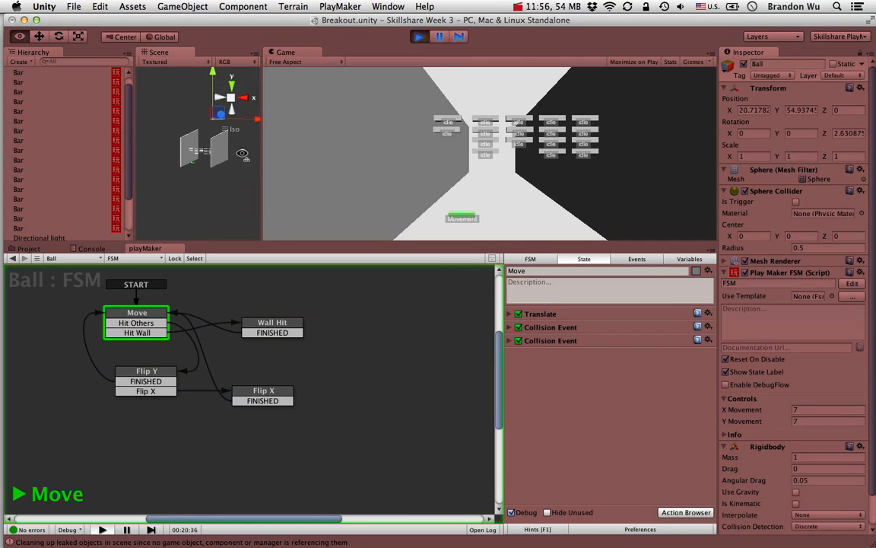
{"action": "middle_click_drag", "start_coordinate": [195, 171], "coordinate": [191, 197]}
{"action": "scroll", "coordinate": [193, 197], "scroll_direction": "up", "scroll_amount": 4}
{"action": "scroll", "coordinate": [193, 197], "scroll_direction": "up", "scroll_amount": 5}
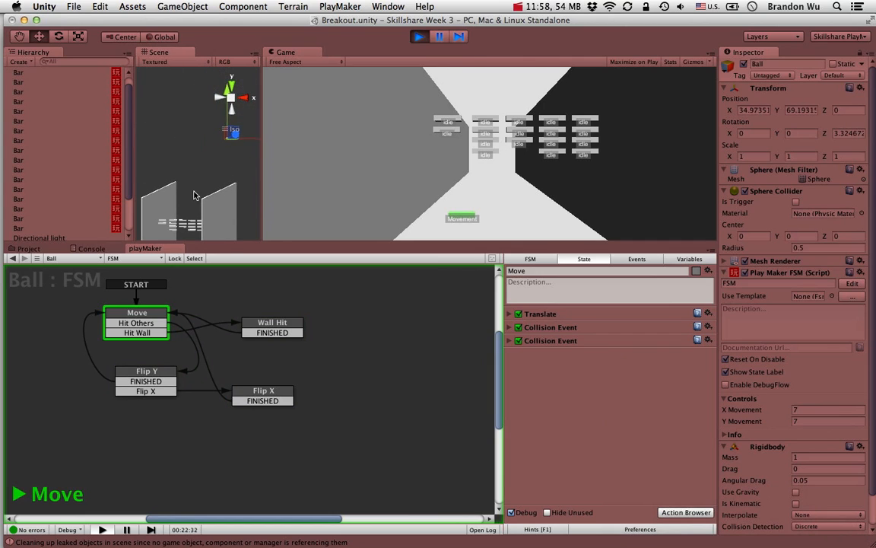
{"action": "scroll", "coordinate": [194, 197], "scroll_direction": "down", "scroll_amount": 4}
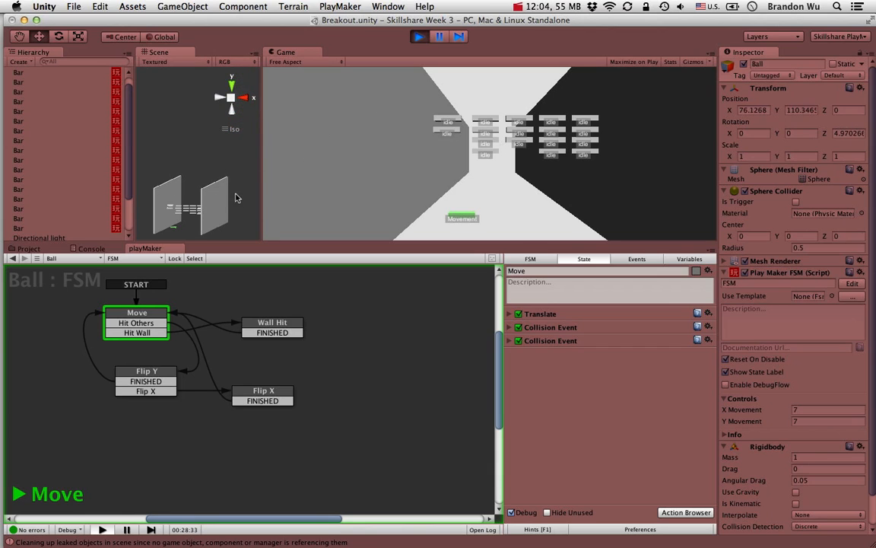
{"action": "left_click", "coordinate": [417, 38]}
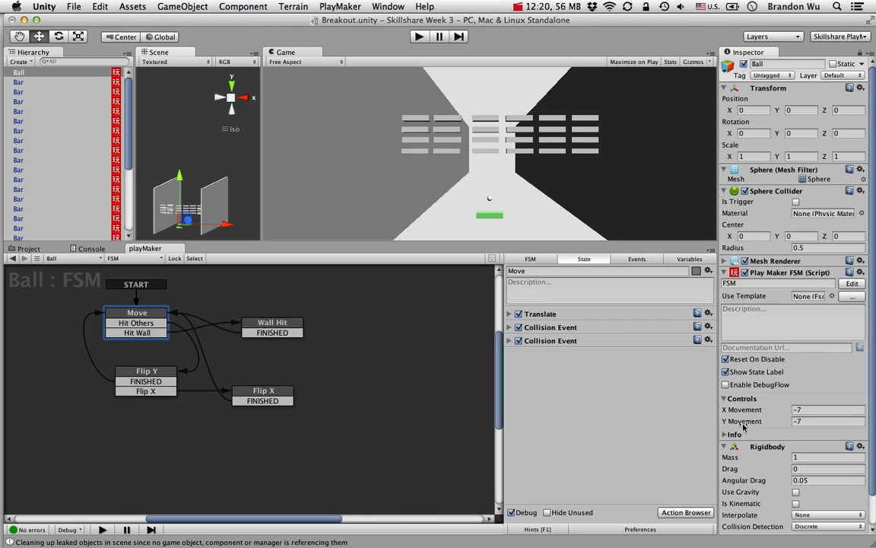
Briefly check the Move state's Translate action and set the Ball's Y Movement to -3
{"action": "left_click", "coordinate": [506, 314]}
{"action": "left_click", "coordinate": [507, 314]}
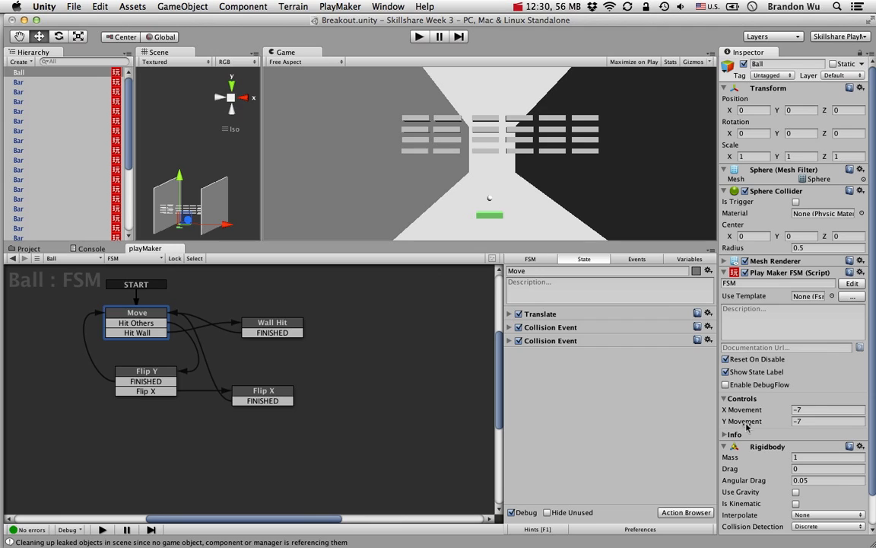
{"action": "left_click", "coordinate": [796, 410]}
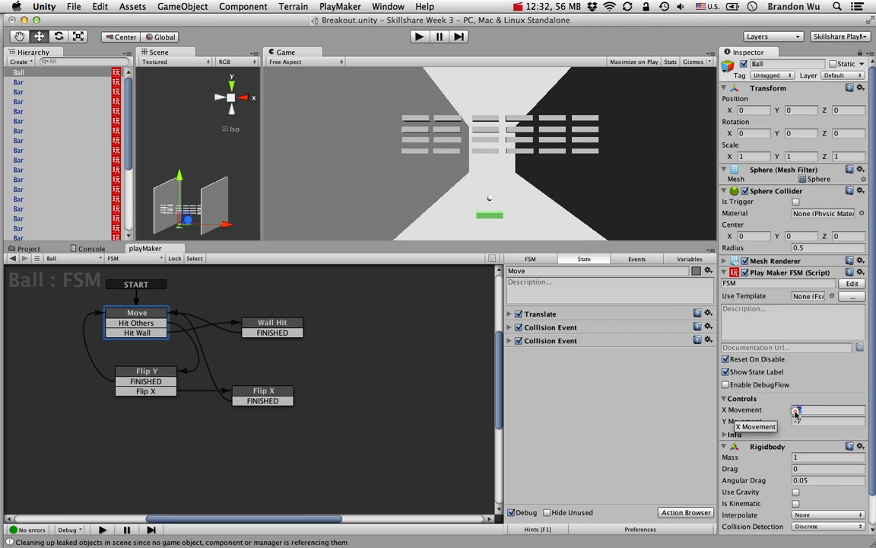
{"action": "left_click", "coordinate": [808, 412]}
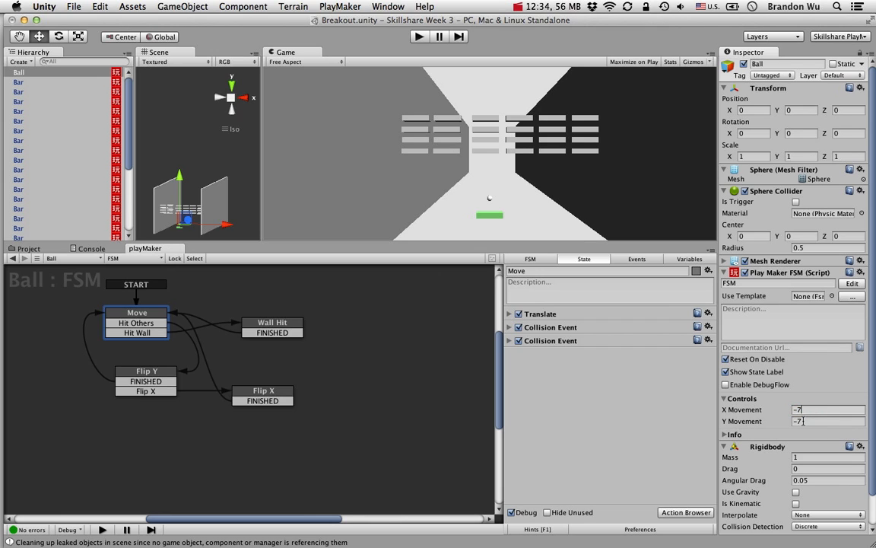
{"action": "left_click", "coordinate": [798, 422]}
{"action": "type", "text": "-3"}
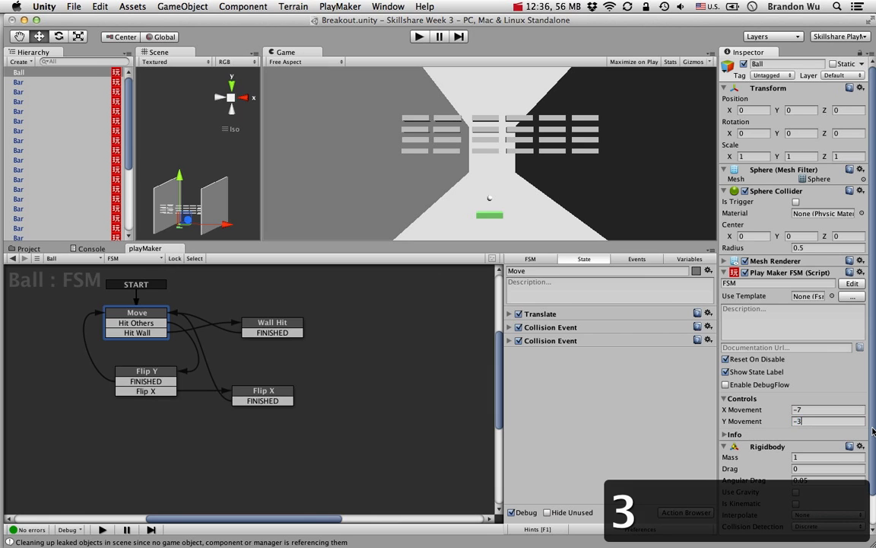
{"action": "key", "text": "Return"}
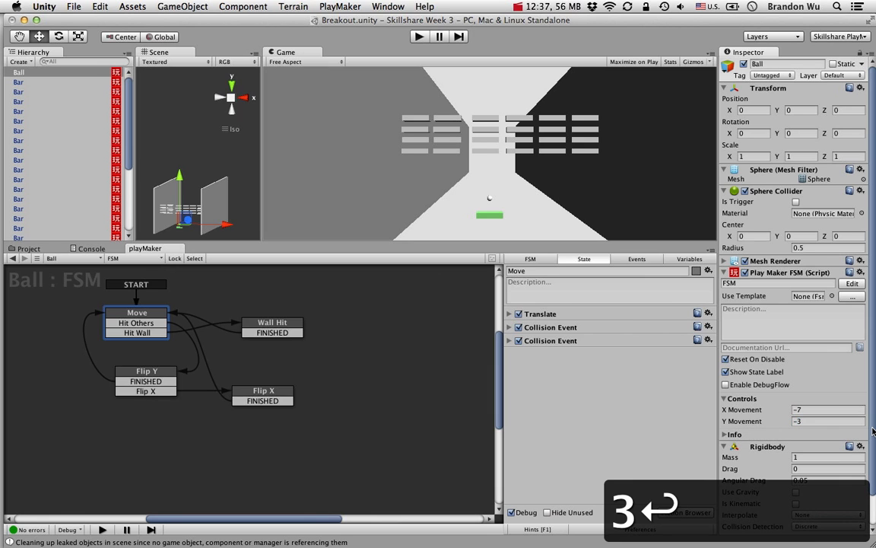
Play-test the shallower ball angle, moving the paddle to return the ball off the walls and bars, and stop play mode
{"action": "left_click", "coordinate": [419, 36]}
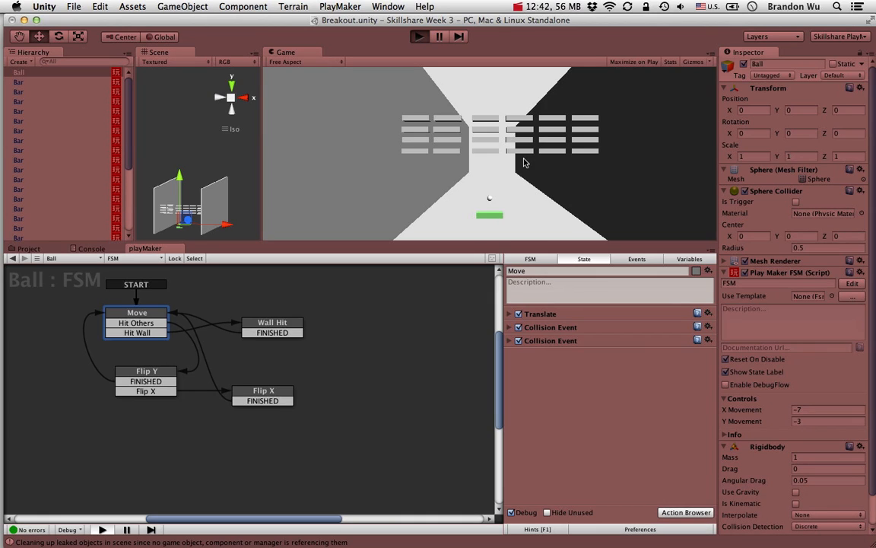
{"action": "key", "text": "Left"}
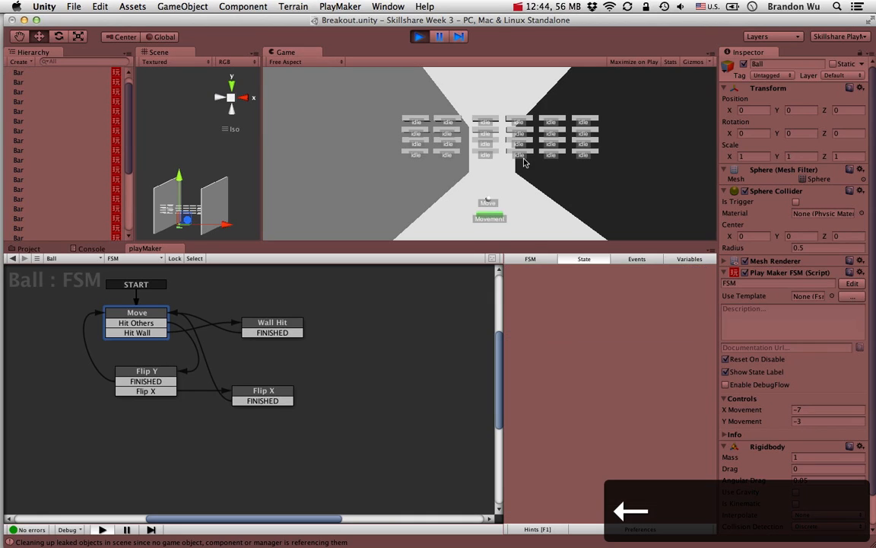
{"action": "key", "text": "Right"}
{"action": "key", "text": "Right"}
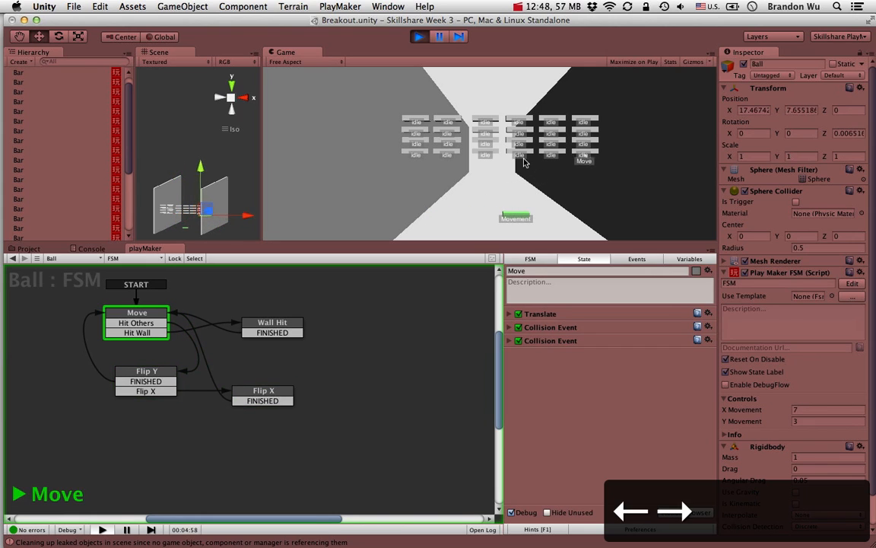
{"action": "key", "text": "Left"}
{"action": "key", "text": "Left"}
{"action": "key", "text": "Left"}
{"action": "key", "text": "Left"}
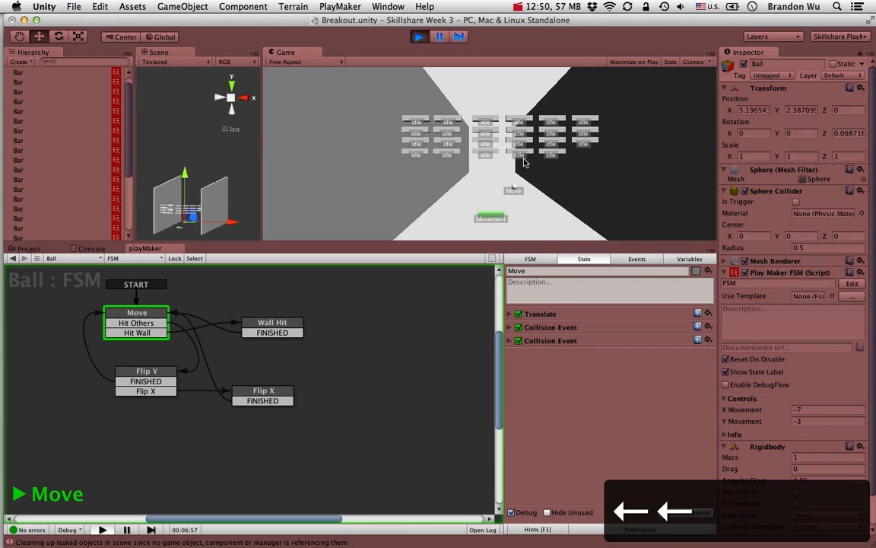
{"action": "key", "text": "Left"}
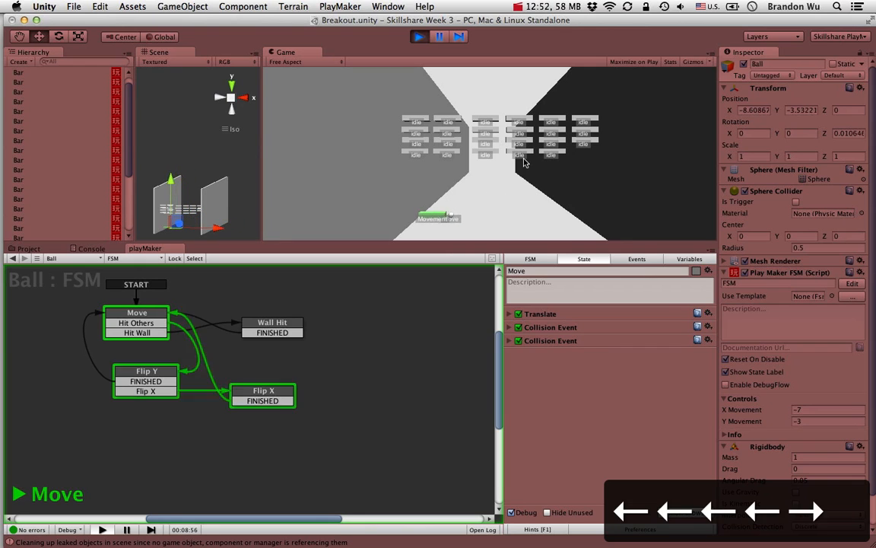
{"action": "key", "text": "Right"}
{"action": "key", "text": "Right"}
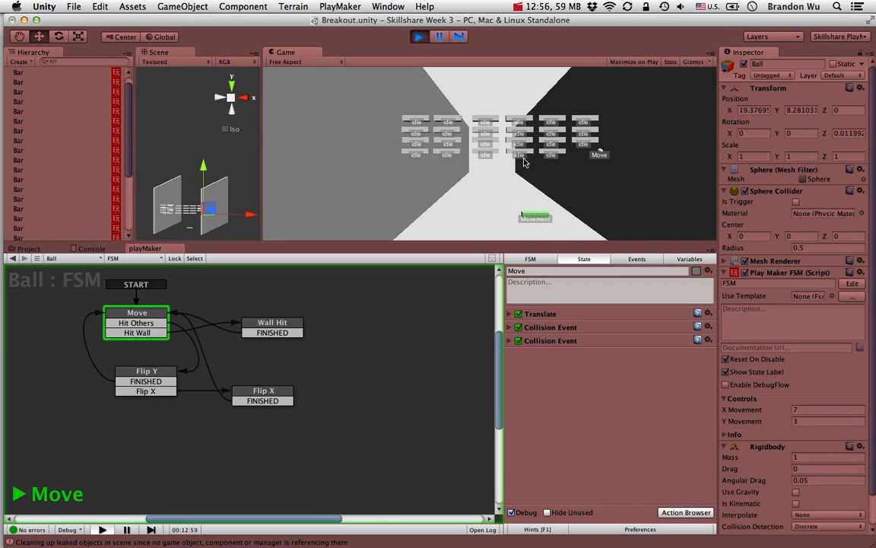
{"action": "key", "text": "Right"}
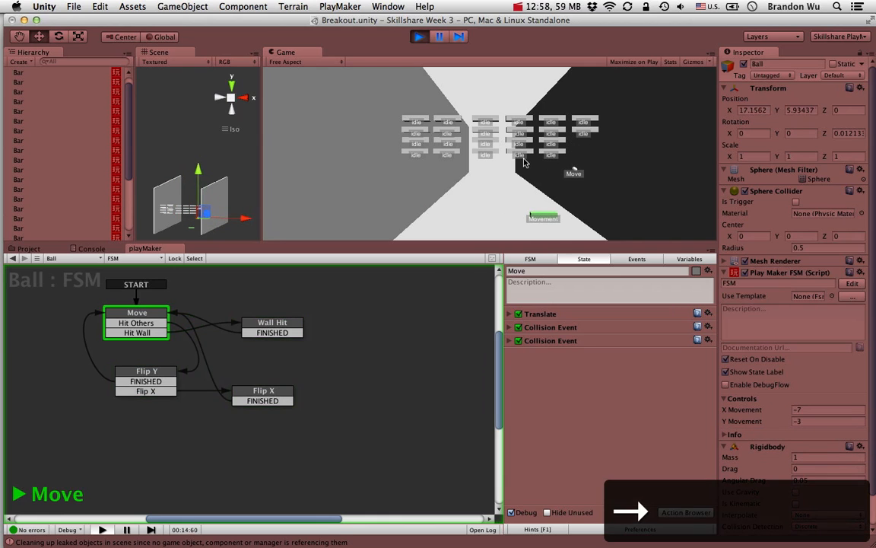
{"action": "key", "text": "Left"}
{"action": "key", "text": "Left"}
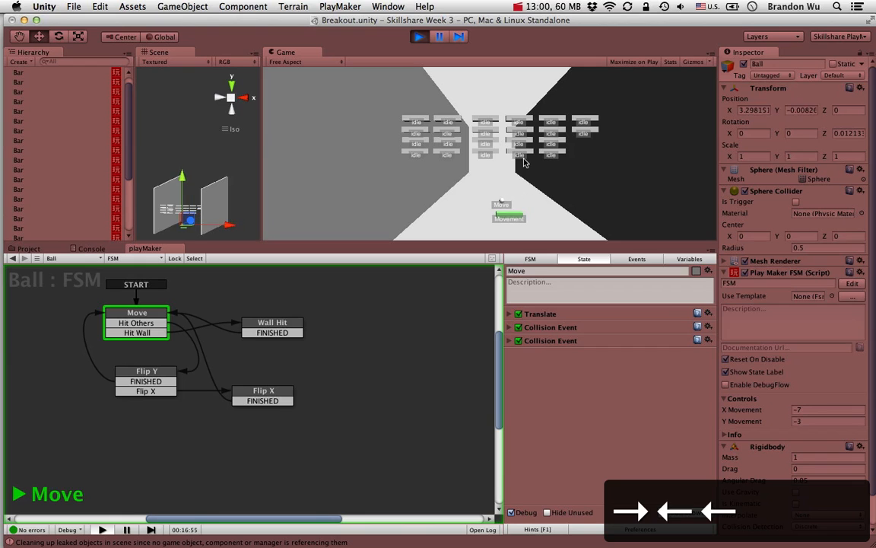
{"action": "key", "text": "Down"}
{"action": "key", "text": "Left"}
{"action": "key", "text": "super+p"}
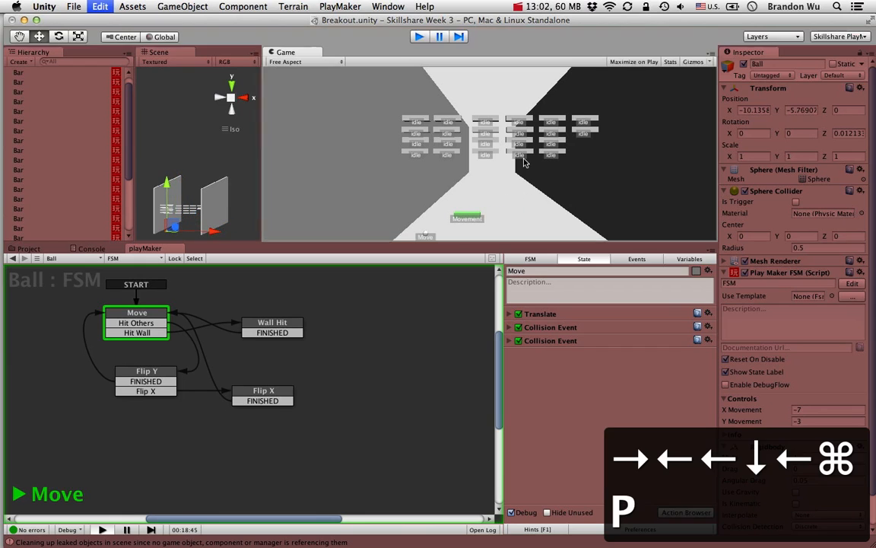
Set the Ball's Y Movement back to -7 and save the scene
{"action": "left_click", "coordinate": [821, 422]}
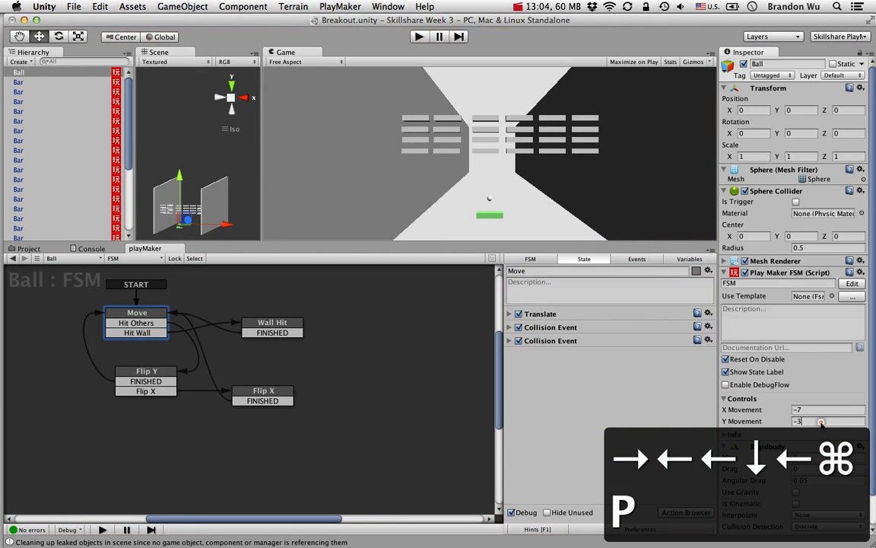
{"action": "type", "text": "7"}
{"action": "left_click", "coordinate": [823, 409]}
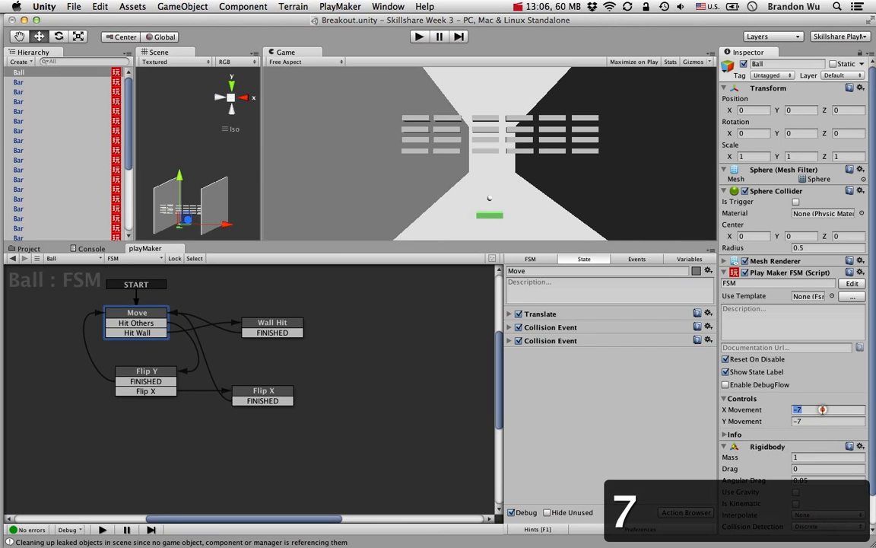
{"action": "key", "text": "super+s"}
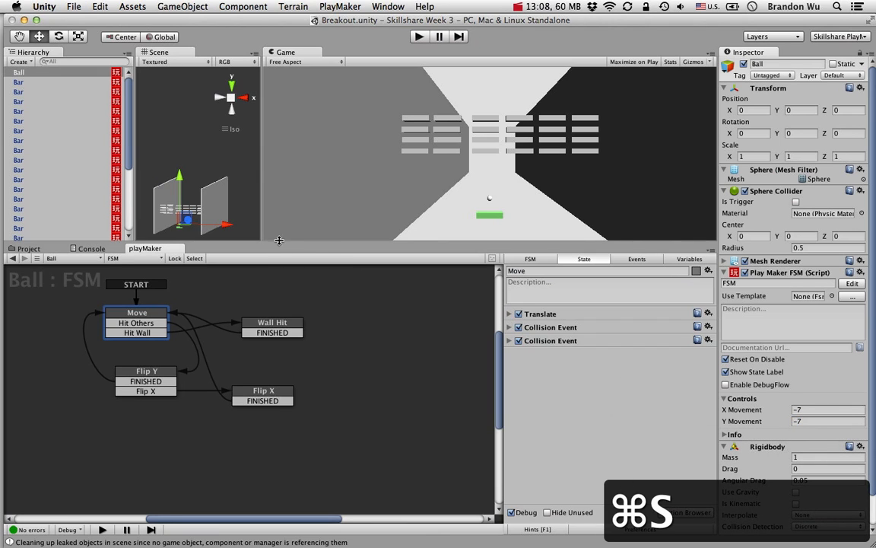
Enlarge the Scene view in height and width and bring both walls and the bars into its centre
{"action": "left_click_drag", "start_coordinate": [283, 248], "coordinate": [287, 338]}
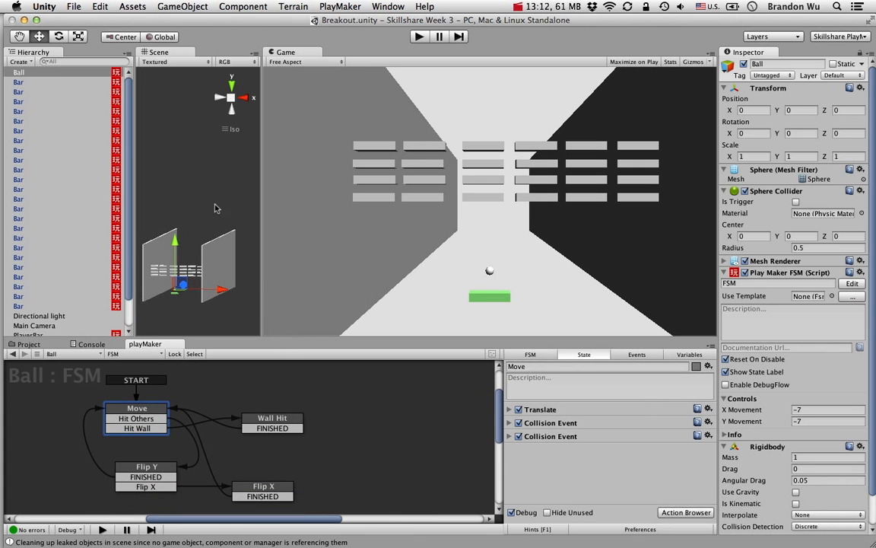
{"action": "left_click", "coordinate": [483, 260]}
{"action": "left_click_drag", "start_coordinate": [264, 233], "coordinate": [537, 244]}
{"action": "middle_click_drag", "start_coordinate": [426, 268], "coordinate": [434, 179]}
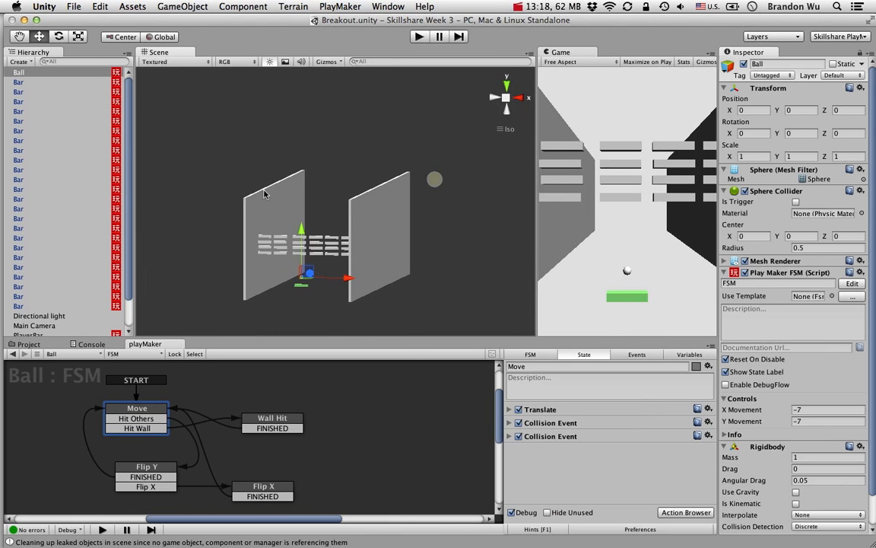
Create a new cube in the scene and locate it in the Hierarchy
{"action": "left_click", "coordinate": [28, 63]}
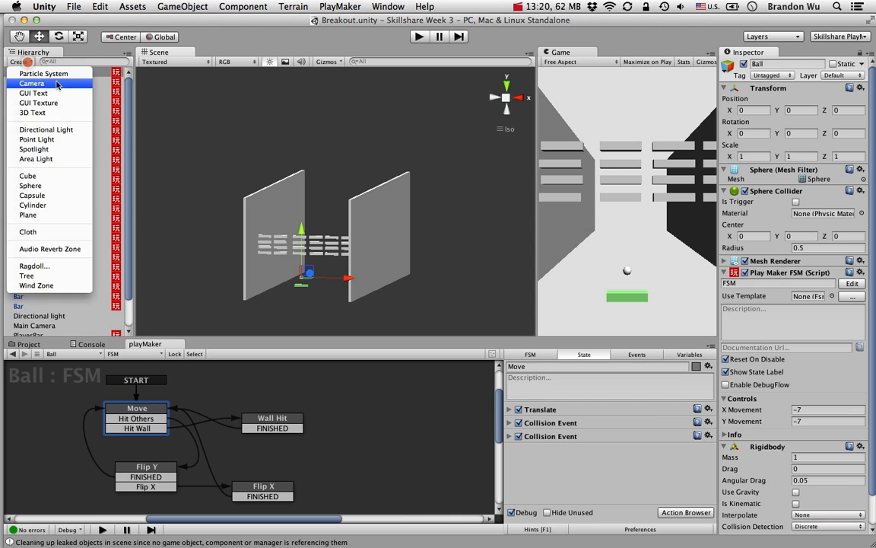
{"action": "left_click", "coordinate": [59, 175]}
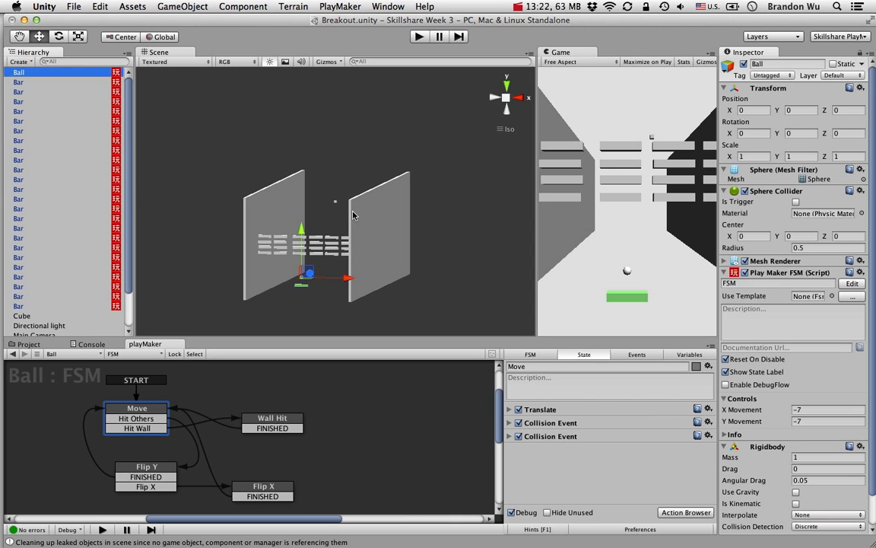
{"action": "scroll", "coordinate": [65, 234], "scroll_direction": "down", "scroll_amount": 3}
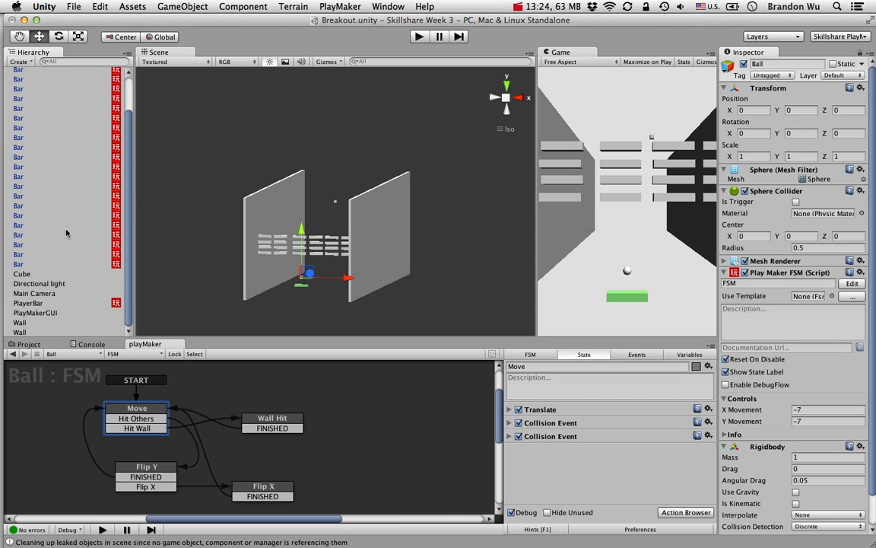
Select and frame the new cube, bring it into view with both walls, and rename it Roof
{"action": "double_click", "coordinate": [44, 276]}
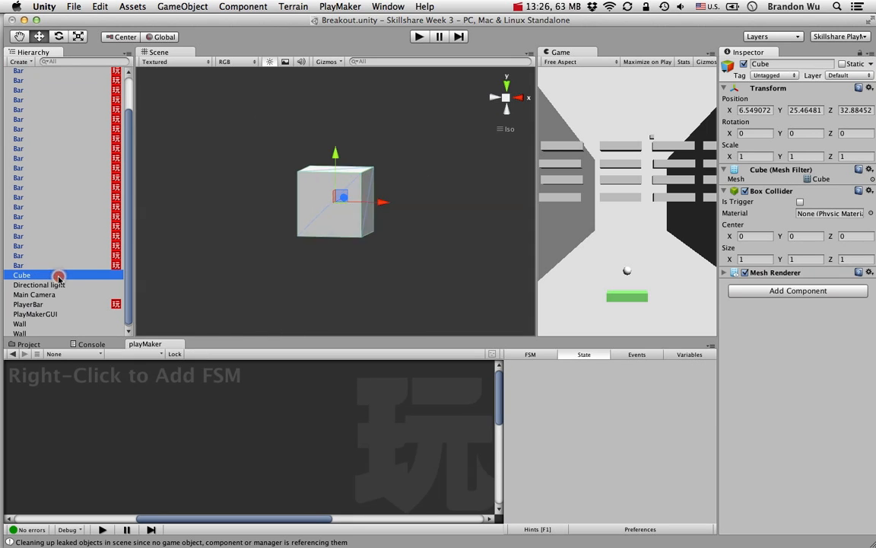
{"action": "scroll", "coordinate": [297, 237], "scroll_direction": "down", "scroll_amount": 10}
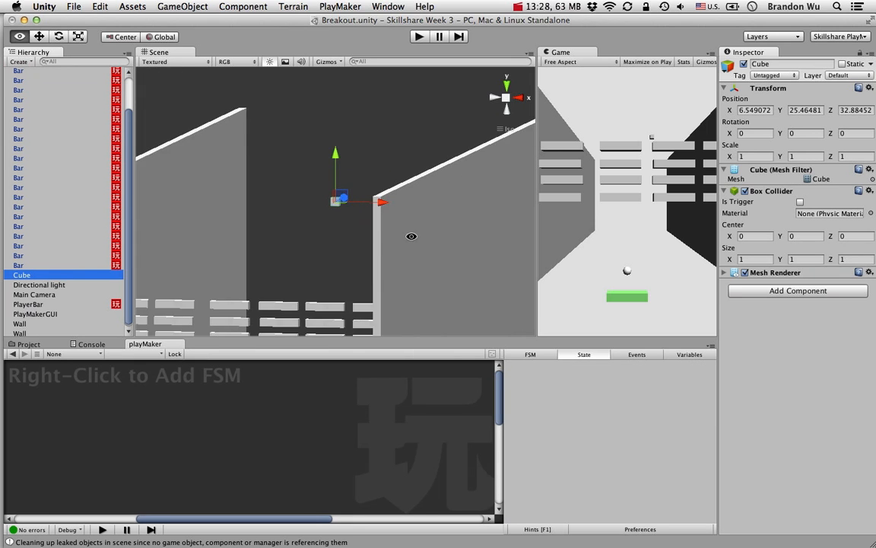
{"action": "left_click_drag", "start_coordinate": [411, 237], "coordinate": [342, 269], "text": "alt"}
{"action": "scroll", "coordinate": [343, 272], "scroll_direction": "down", "scroll_amount": 2}
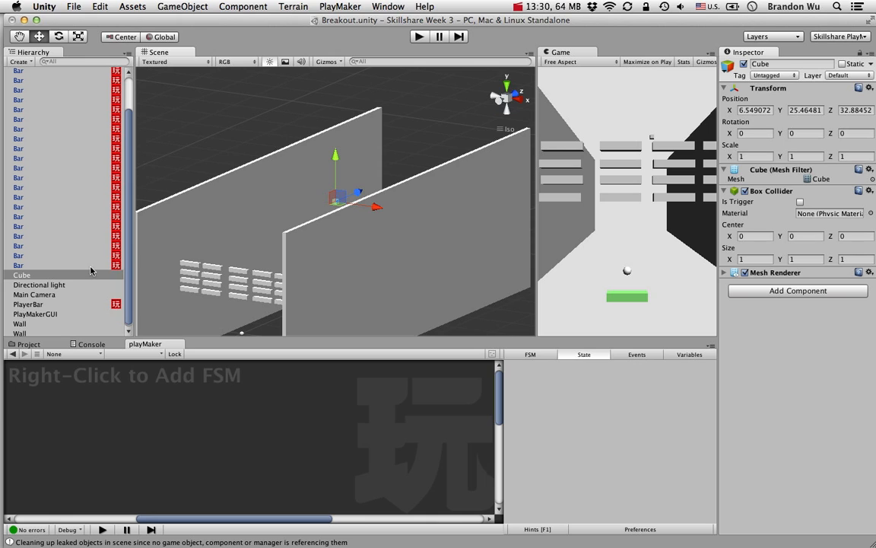
{"action": "key", "text": "Return"}
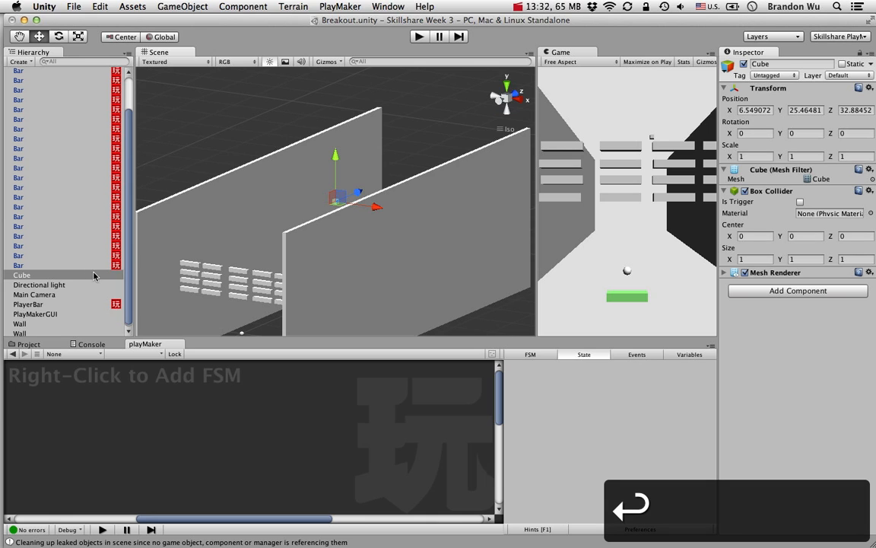
{"action": "type", "text": "Roof"}
{"action": "key", "text": "Return"}
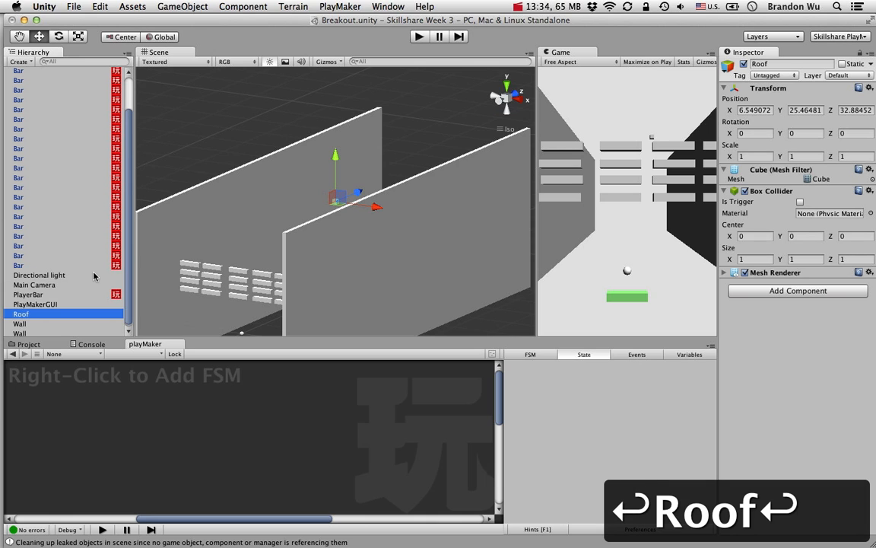
Reset the Roof's transform and raise it along Y to about 21.8, above the bars
{"action": "key", "text": "e"}
{"action": "key", "text": "r"}
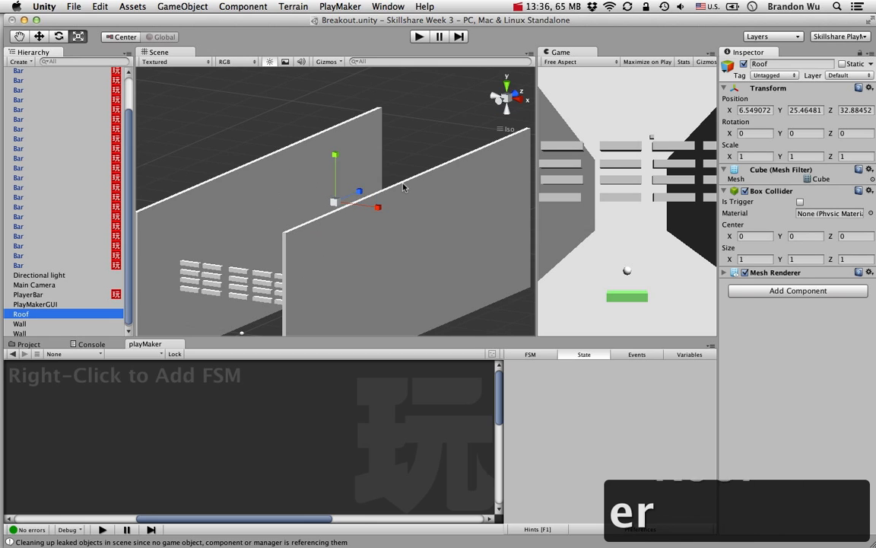
{"action": "key", "text": "w"}
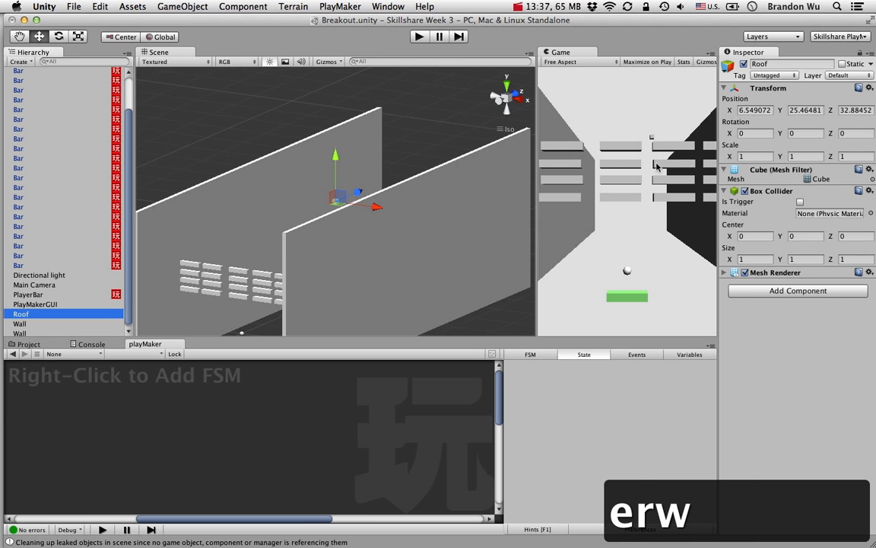
{"action": "left_click", "coordinate": [870, 88]}
{"action": "left_click", "coordinate": [807, 174]}
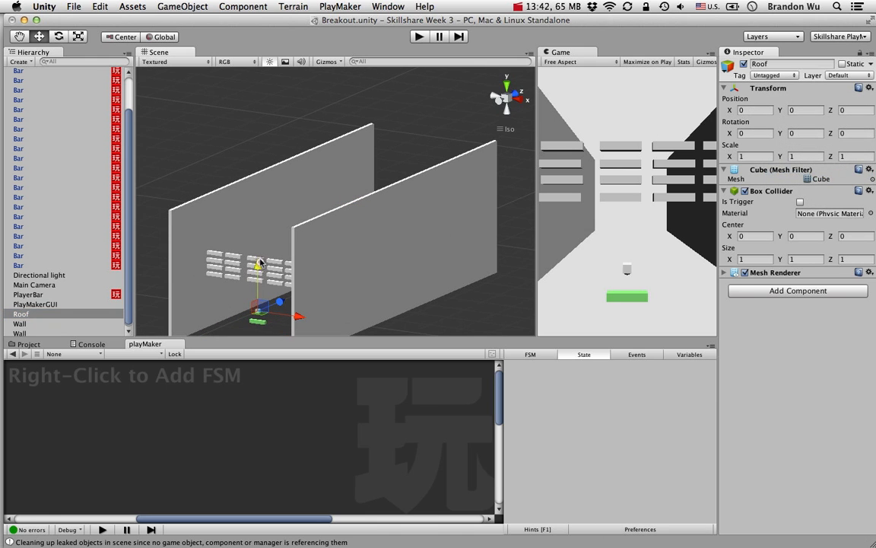
{"action": "left_click_drag", "start_coordinate": [258, 228], "coordinate": [264, 190]}
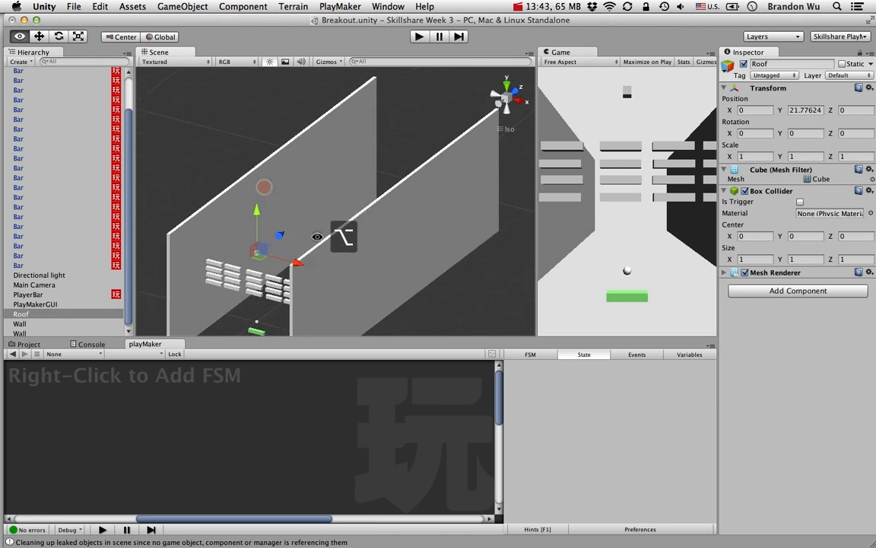
{"action": "left_click_drag", "start_coordinate": [327, 289], "coordinate": [237, 297], "text": "alt"}
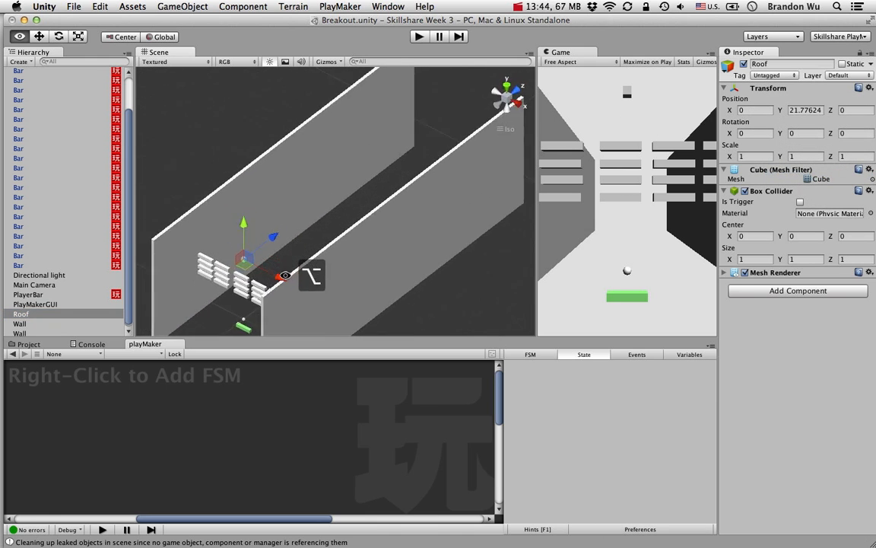
{"action": "left_click_drag", "start_coordinate": [288, 284], "coordinate": [224, 290], "text": "alt"}
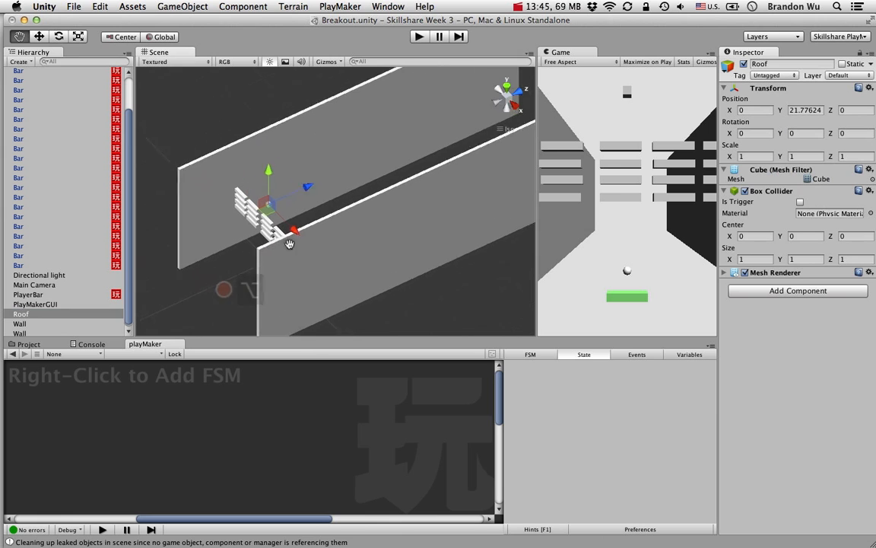
{"action": "left_click_drag", "start_coordinate": [244, 327], "coordinate": [317, 313], "text": "alt"}
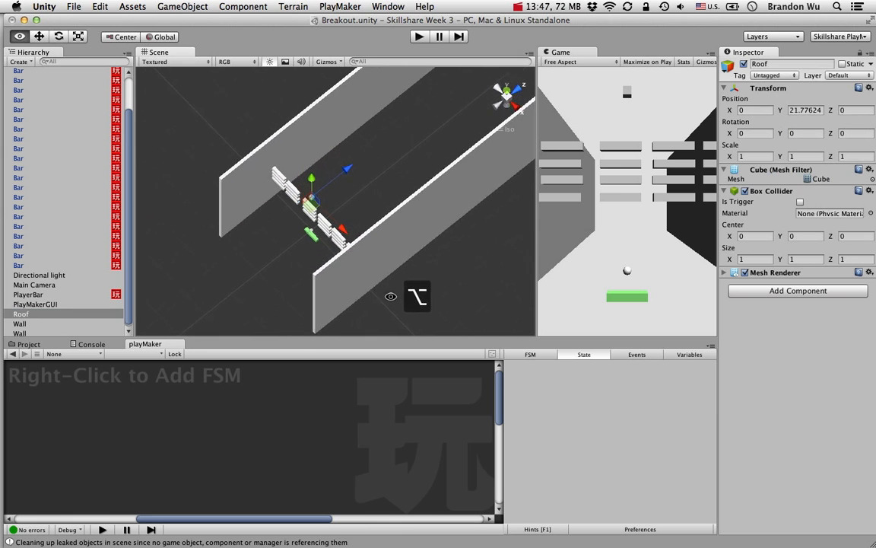
{"action": "left_click_drag", "start_coordinate": [401, 293], "coordinate": [383, 304], "text": "alt"}
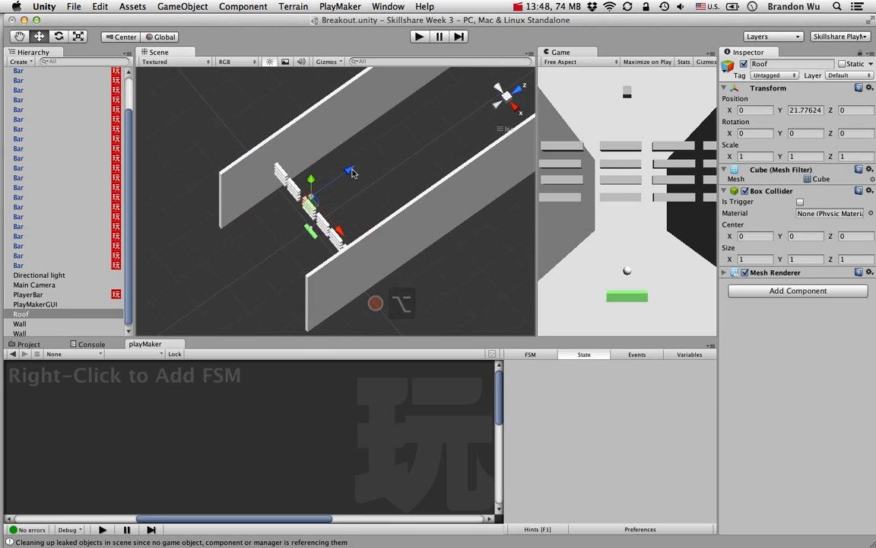
{"action": "left_click_drag", "start_coordinate": [370, 173], "coordinate": [382, 163]}
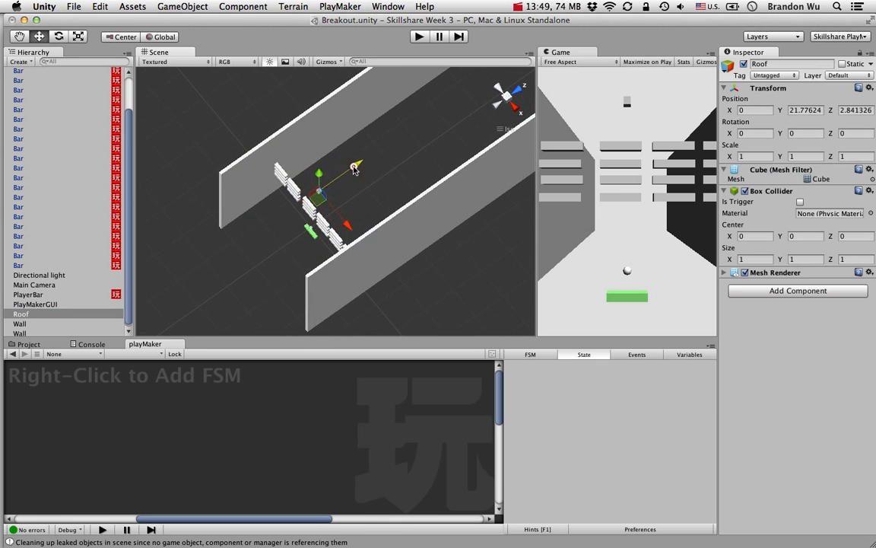
{"action": "left_click_drag", "start_coordinate": [355, 169], "coordinate": [342, 177]}
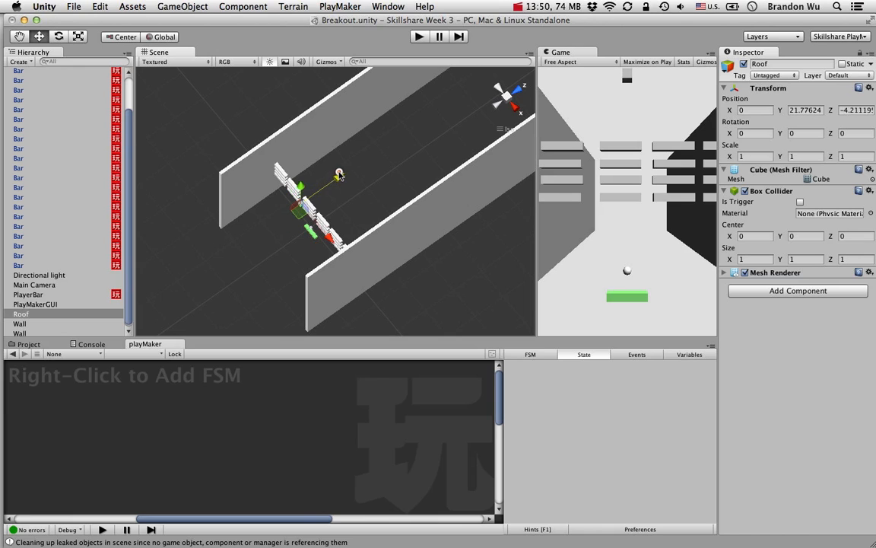
{"action": "left_click_drag", "start_coordinate": [336, 172], "coordinate": [334, 173]}
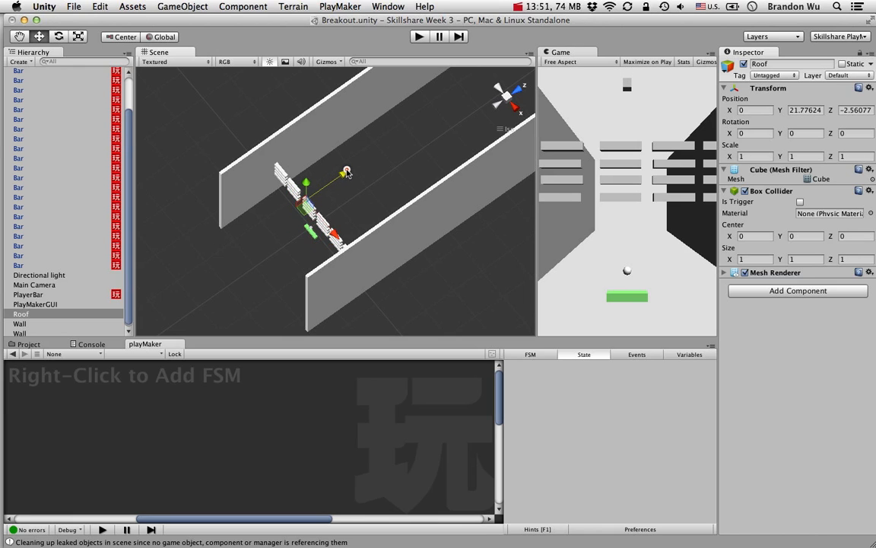
{"action": "key", "text": "super+z"}
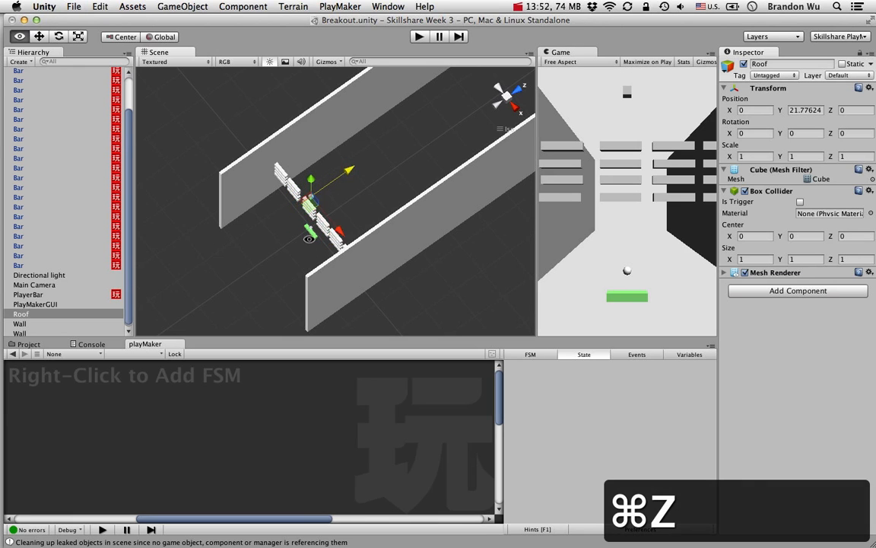
Scale the Roof to about 51.6 along X, past both walls, and about 24.3 along Z
{"action": "left_click_drag", "start_coordinate": [350, 183], "coordinate": [391, 161], "text": "alt"}
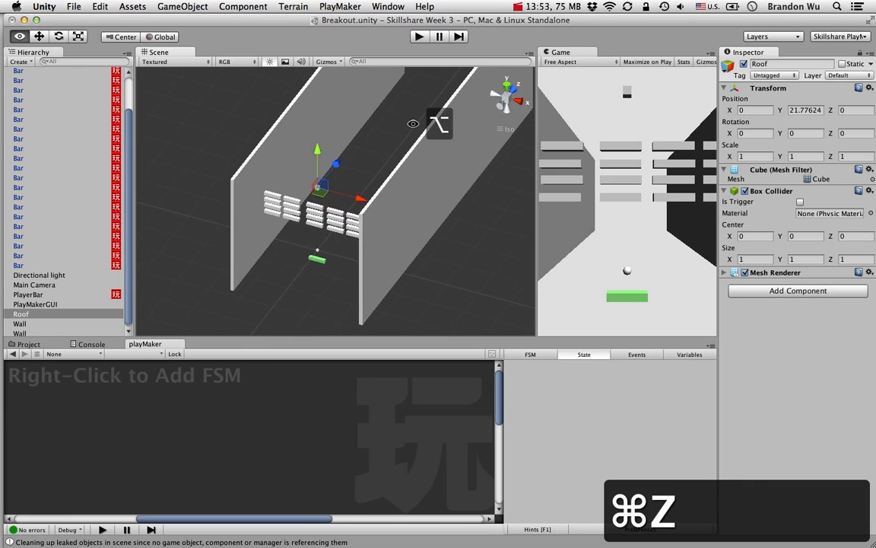
{"action": "left_click_drag", "start_coordinate": [415, 121], "coordinate": [313, 199], "text": "alt"}
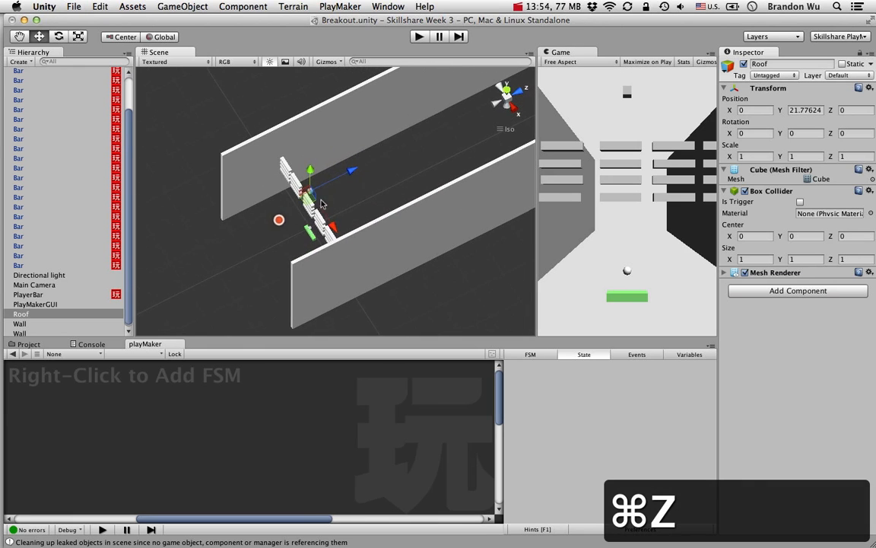
{"action": "key", "text": "r"}
{"action": "left_click_drag", "start_coordinate": [337, 235], "coordinate": [561, 410]}
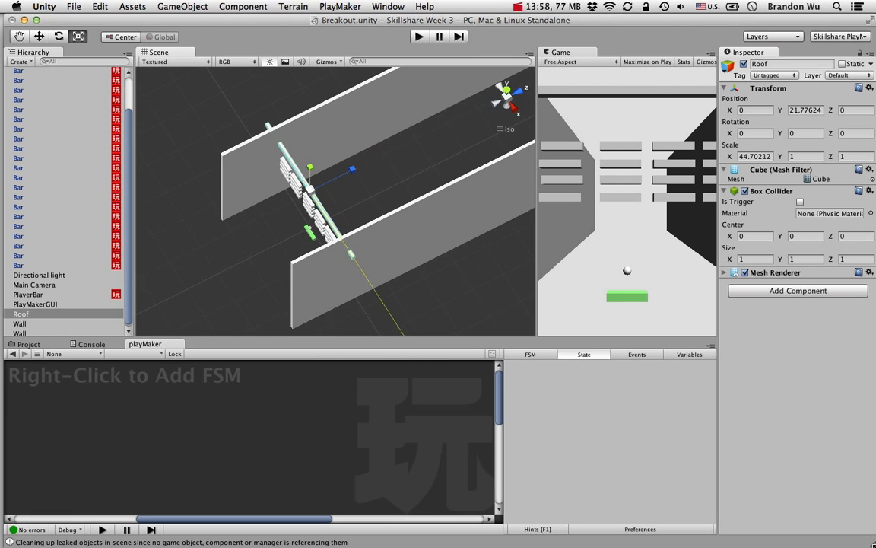
{"action": "left_click_drag", "start_coordinate": [479, 248], "coordinate": [441, 238], "text": "alt"}
{"action": "left_click_drag", "start_coordinate": [350, 168], "coordinate": [675, 83]}
Raise the Roof to about Y 31.2 so it rests on top of both walls, and save the scene
{"action": "key", "text": "w"}
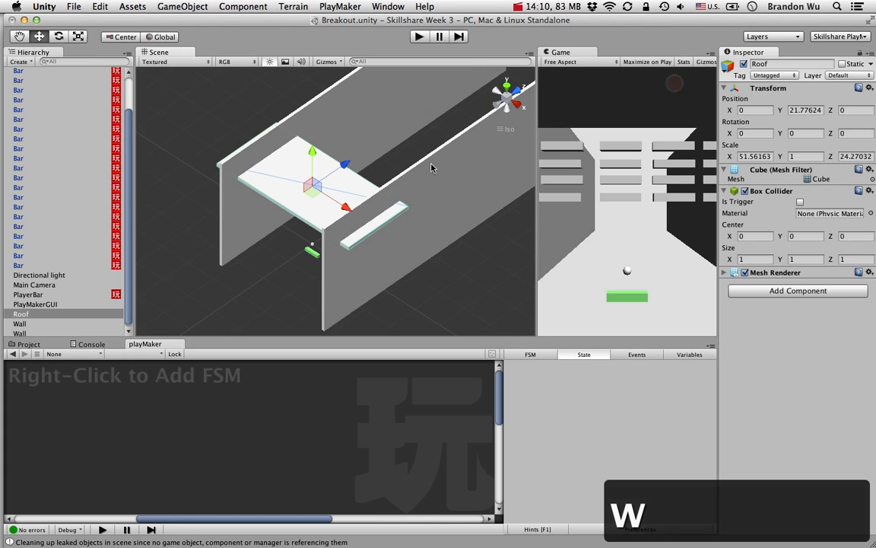
{"action": "left_click_drag", "start_coordinate": [365, 213], "coordinate": [461, 64], "text": "alt"}
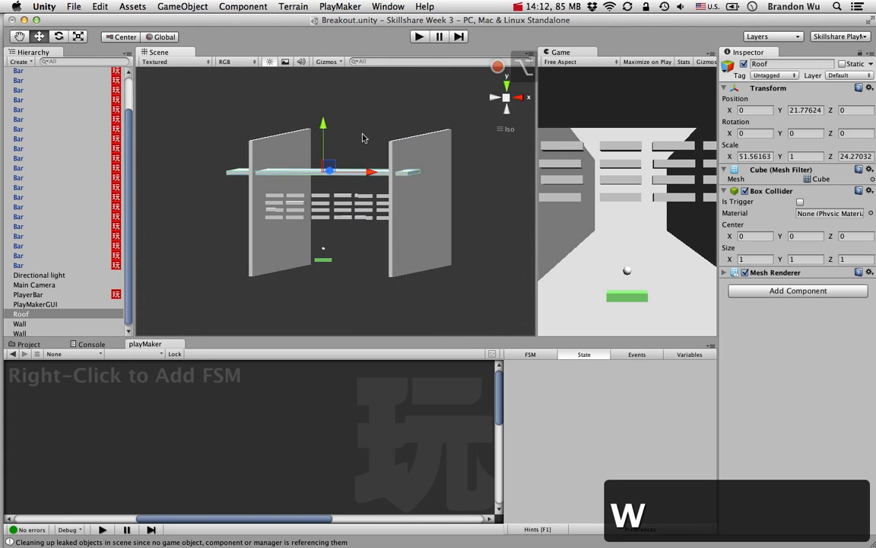
{"action": "left_click_drag", "start_coordinate": [329, 129], "coordinate": [342, 89]}
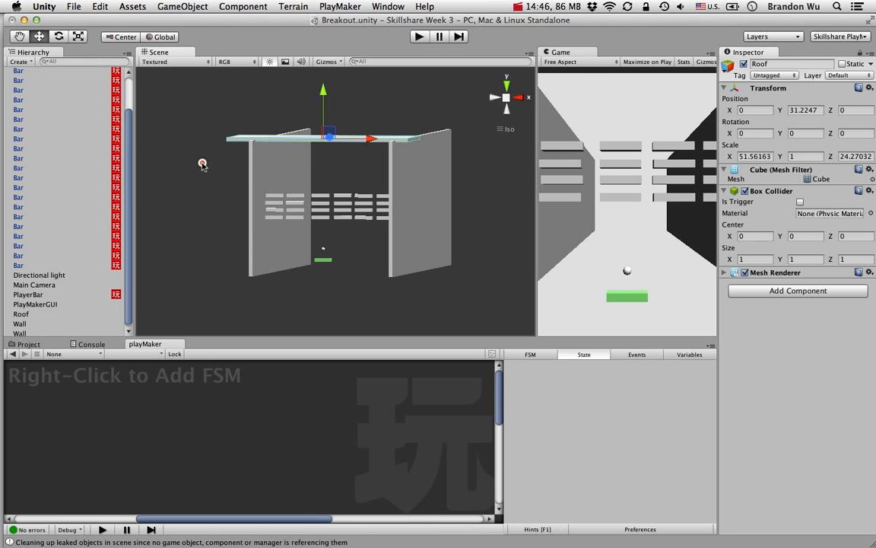
{"action": "left_click", "coordinate": [202, 165]}
{"action": "key", "text": "super+s"}
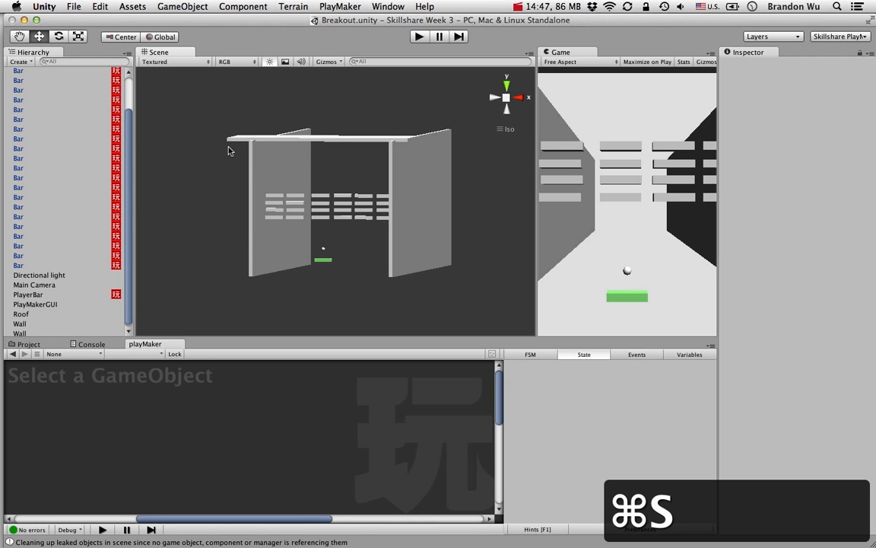
Select all the Bar objects and deactivate them to clear the space between the paddle and the Roof
{"action": "left_click_drag", "start_coordinate": [446, 181], "coordinate": [475, 169], "text": "alt"}
{"action": "scroll", "coordinate": [77, 215], "scroll_direction": "up", "scroll_amount": 2}
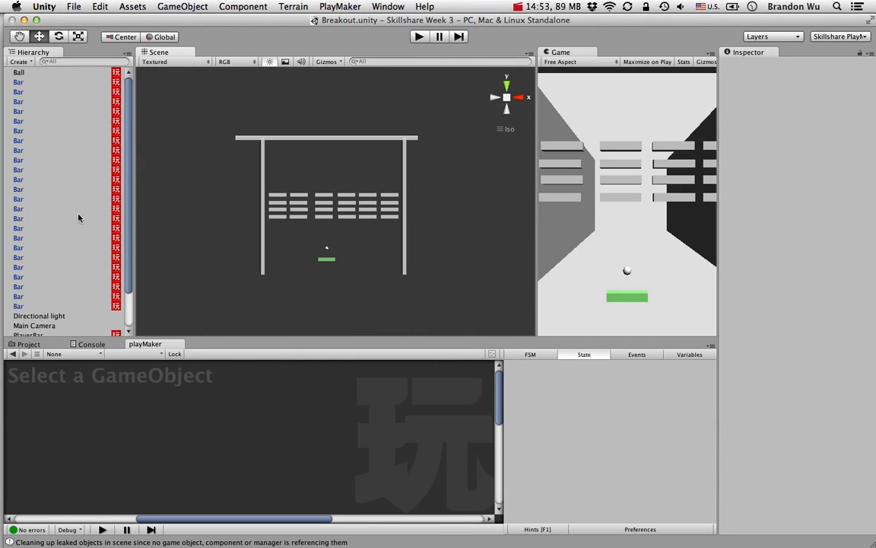
{"action": "left_click", "coordinate": [39, 305]}
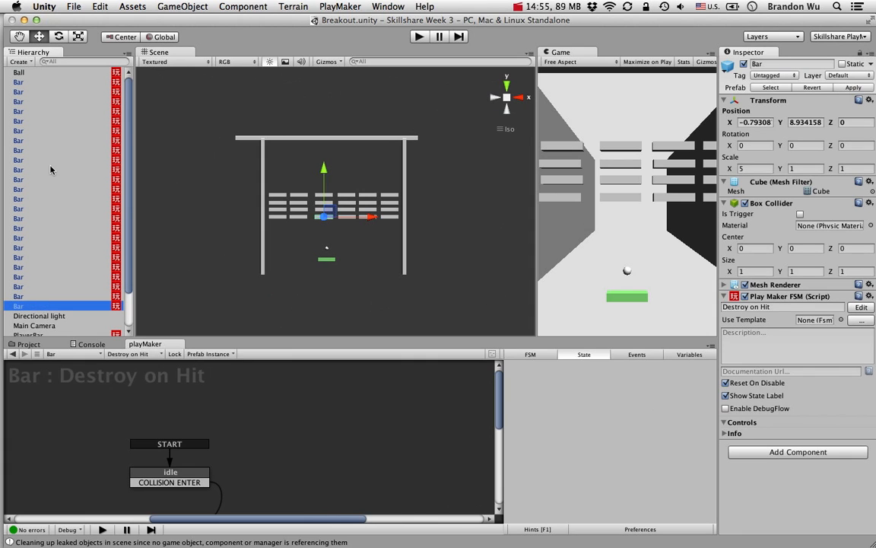
{"action": "left_click", "coordinate": [42, 81], "text": "shift"}
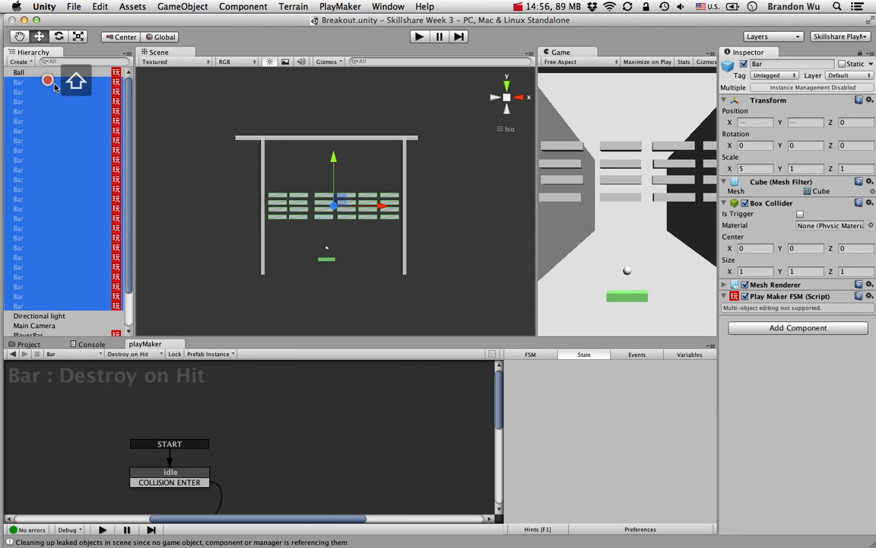
{"action": "left_click", "coordinate": [744, 64]}
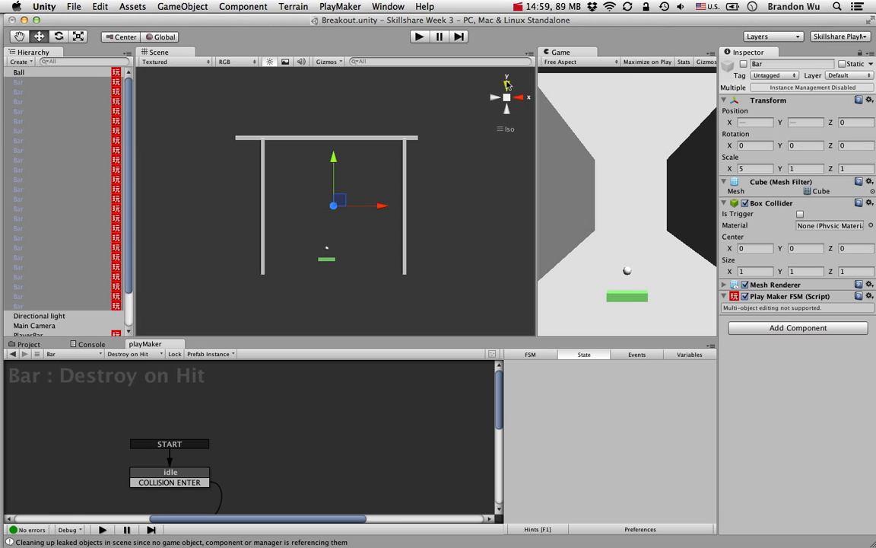
Play-test the ball against the walls and Roof without bars, shifting the paddle towards the left wall, and stop play mode
{"action": "left_click_drag", "start_coordinate": [420, 113], "coordinate": [341, 169], "text": "alt"}
{"action": "scroll", "coordinate": [341, 169], "scroll_direction": "up", "scroll_amount": 2}
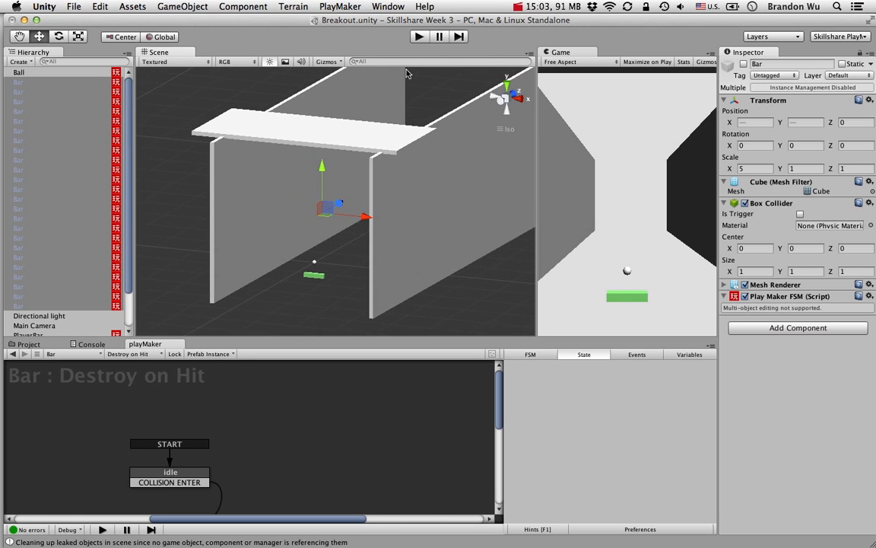
{"action": "left_click", "coordinate": [417, 37]}
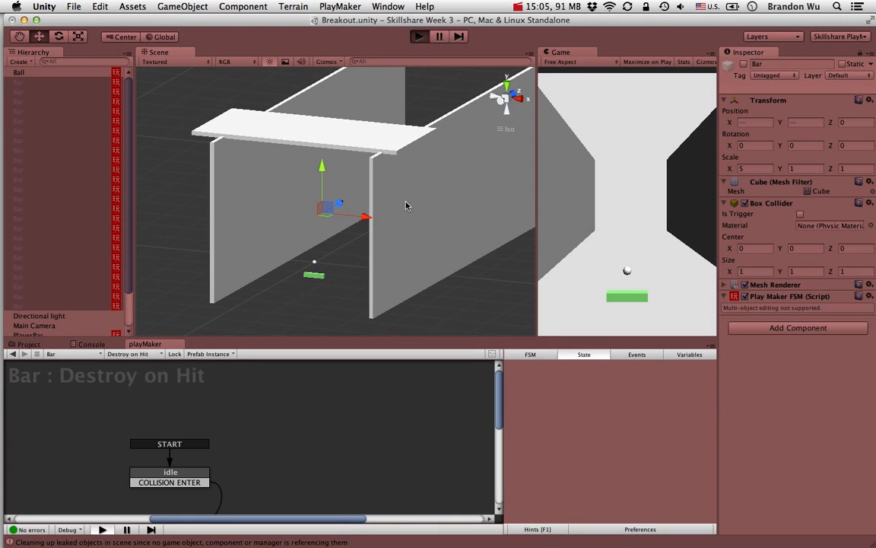
{"action": "key", "text": "Left"}
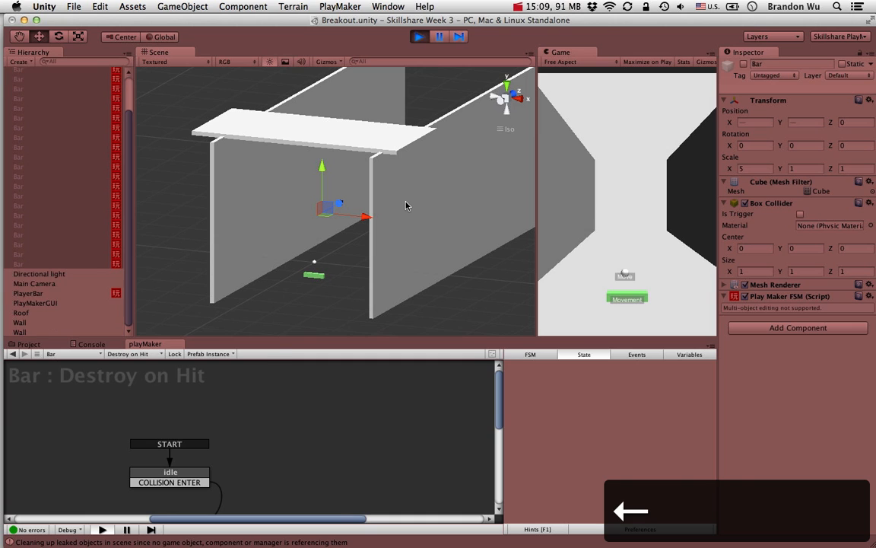
{"action": "key", "text": "Left"}
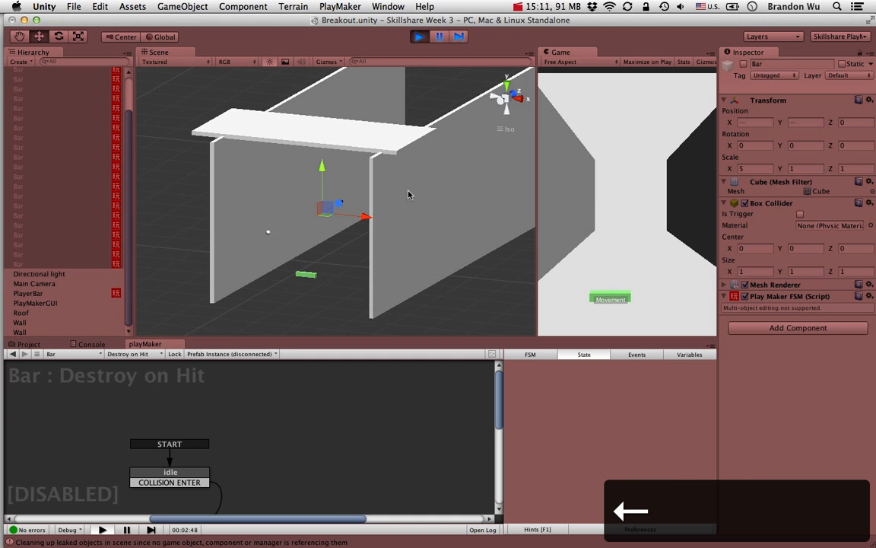
{"action": "left_click_drag", "start_coordinate": [367, 243], "coordinate": [404, 233], "text": "alt"}
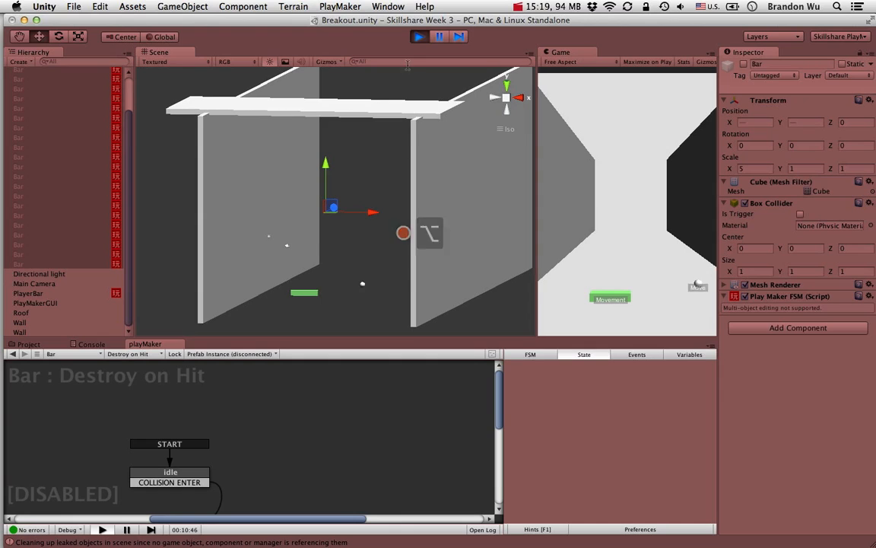
{"action": "left_click", "coordinate": [419, 37]}
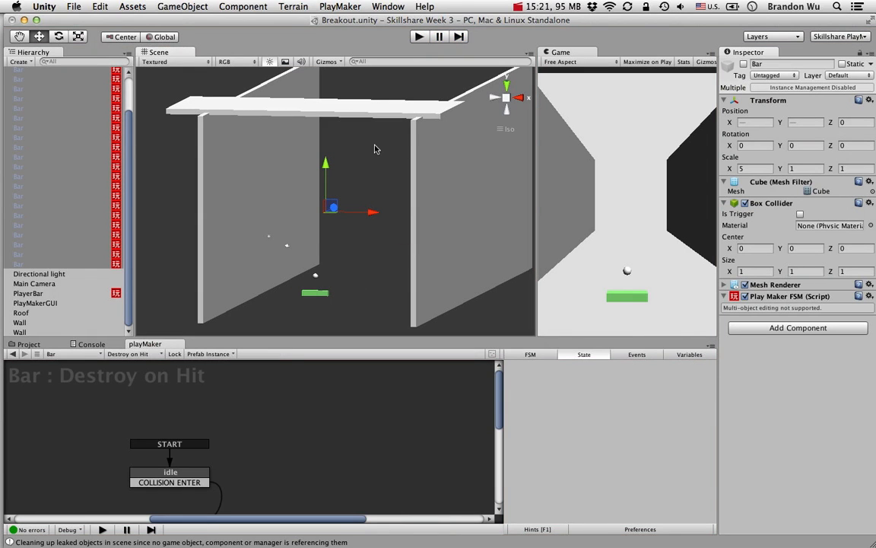
{"action": "scroll", "coordinate": [120, 169], "scroll_direction": "up", "scroll_amount": 3}
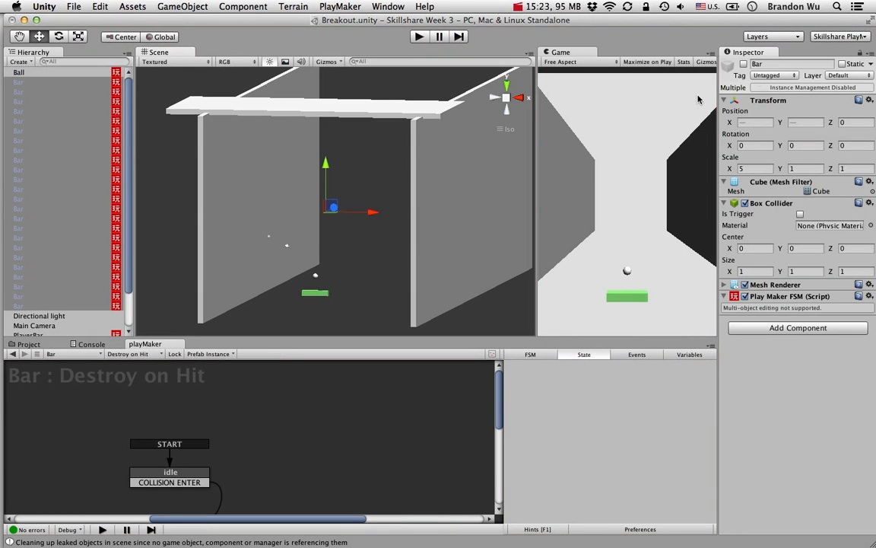
Reactivate all the Bar objects, clear the selection and save the scene
{"action": "left_click", "coordinate": [744, 65]}
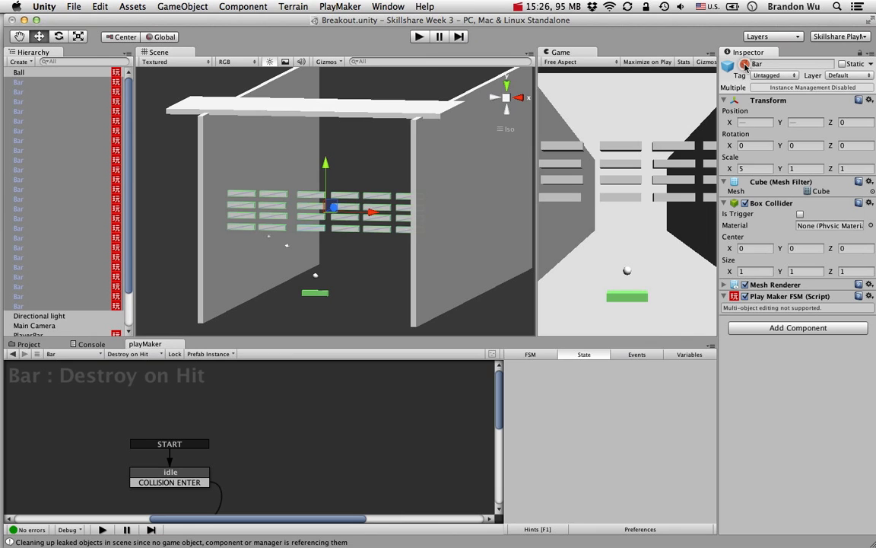
{"action": "left_click", "coordinate": [425, 85]}
{"action": "key", "text": "super+s"}
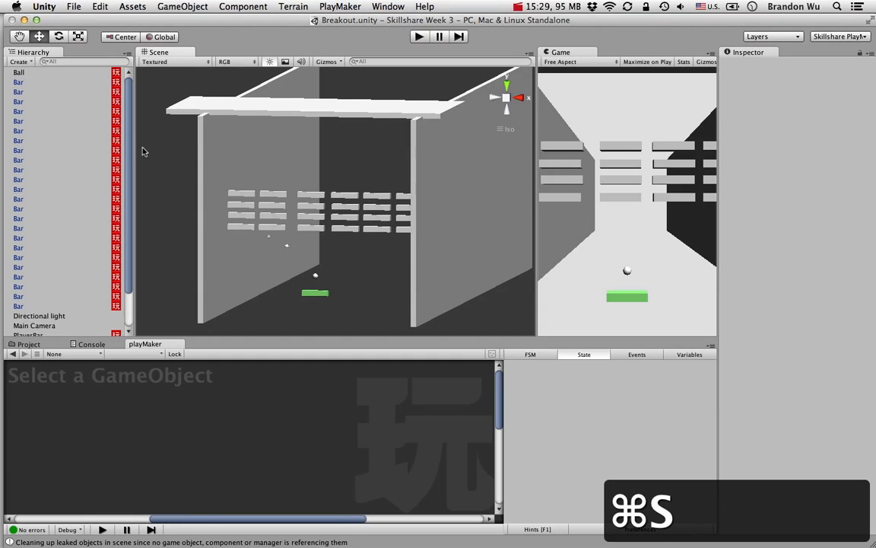
Duplicate the Roof and lower the copy to about Y -8.5, at the bottom ends of the walls
{"action": "left_click_drag", "start_coordinate": [314, 242], "coordinate": [308, 262], "text": "alt"}
{"action": "middle_click_drag", "start_coordinate": [309, 262], "coordinate": [304, 209]}
{"action": "left_click_drag", "start_coordinate": [303, 209], "coordinate": [435, 189], "text": "alt"}
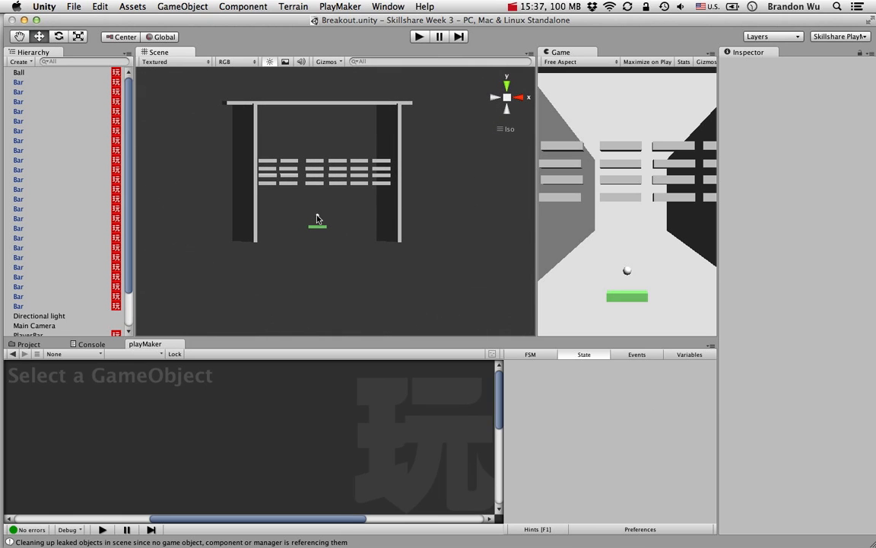
{"action": "mouse_move", "coordinate": [331, 244]}
{"action": "left_mouse_down", "text": "alt"}
{"action": "mouse_move", "coordinate": [342, 254]}
{"action": "mouse_move", "coordinate": [329, 247]}
{"action": "left_mouse_up", "text": "alt"}
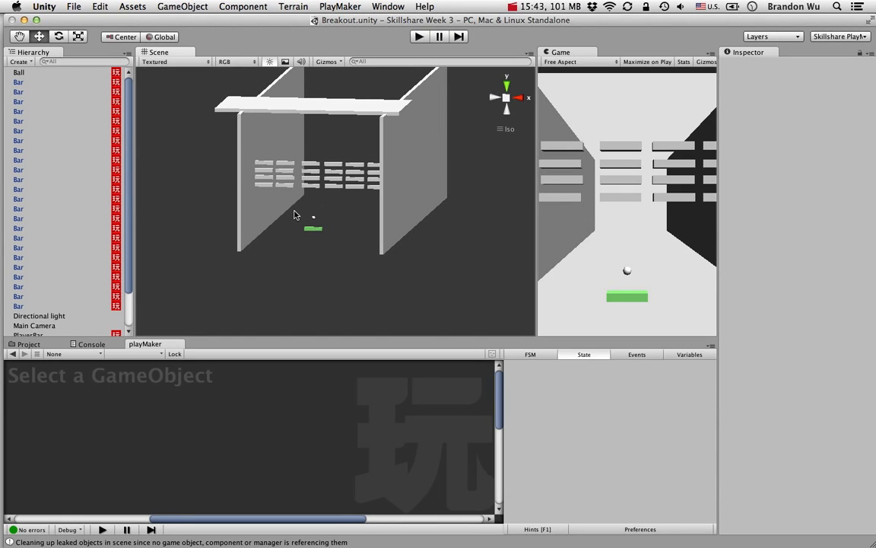
{"action": "left_click", "coordinate": [338, 115]}
{"action": "scroll", "coordinate": [125, 173], "scroll_direction": "down", "scroll_amount": 1}
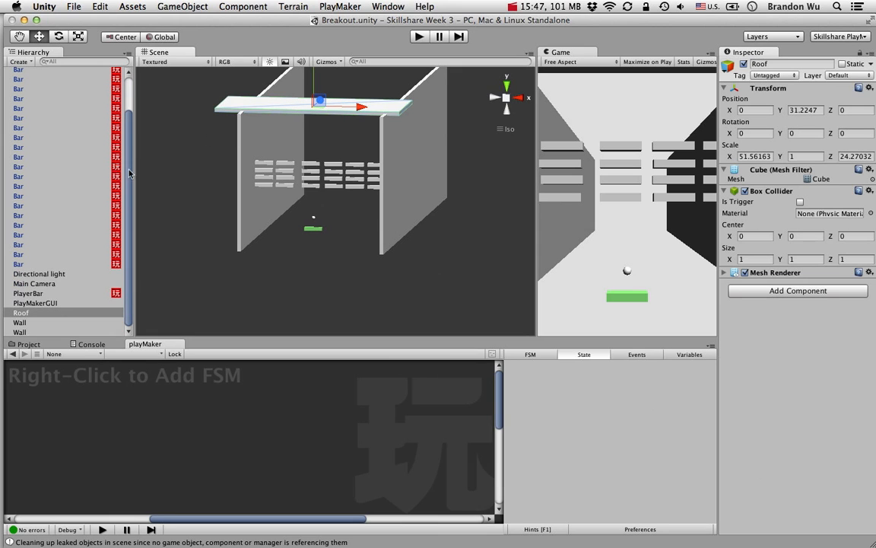
{"action": "key", "text": "super+d"}
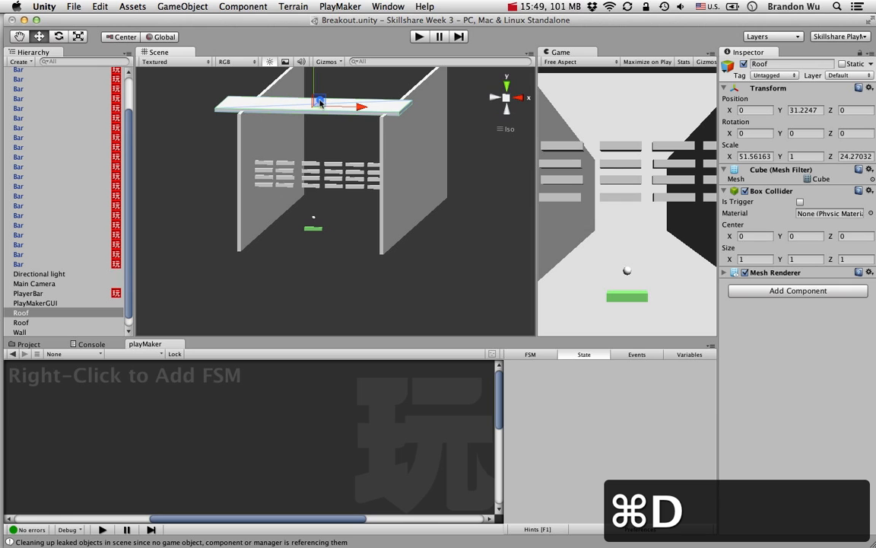
{"action": "left_click_drag", "start_coordinate": [315, 82], "coordinate": [307, 152], "text": "alt"}
{"action": "left_click_drag", "start_coordinate": [311, 79], "coordinate": [324, 204]}
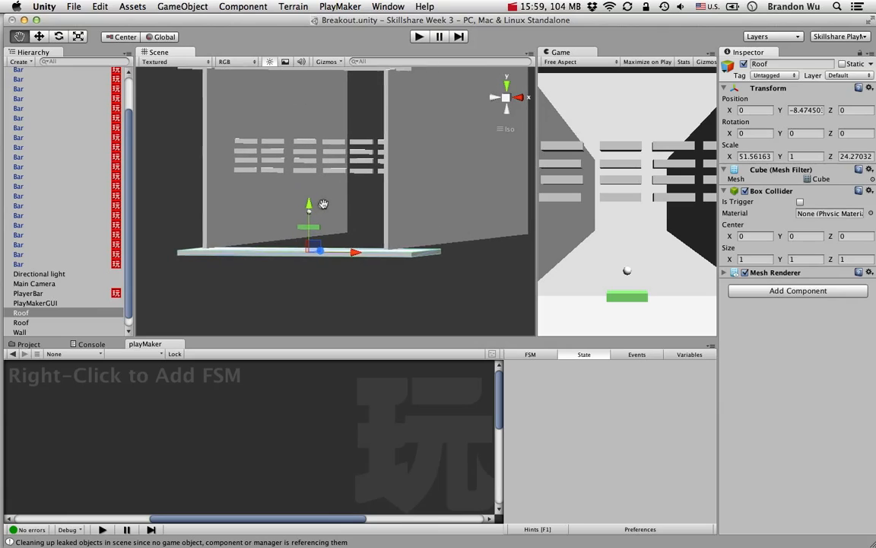
Rename the lowered Roof copy as Floor
{"action": "middle_click_drag", "start_coordinate": [323, 204], "coordinate": [341, 190]}
{"action": "left_click", "coordinate": [83, 303]}
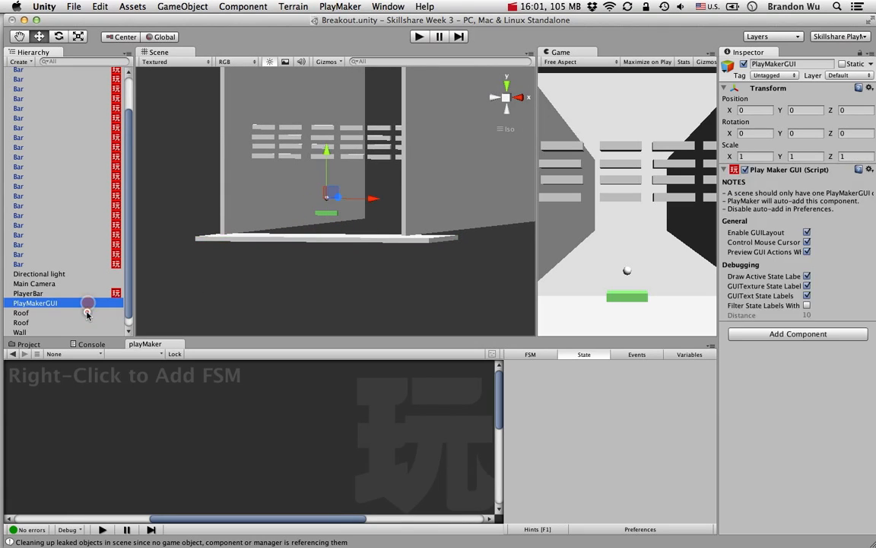
{"action": "left_click", "coordinate": [86, 313]}
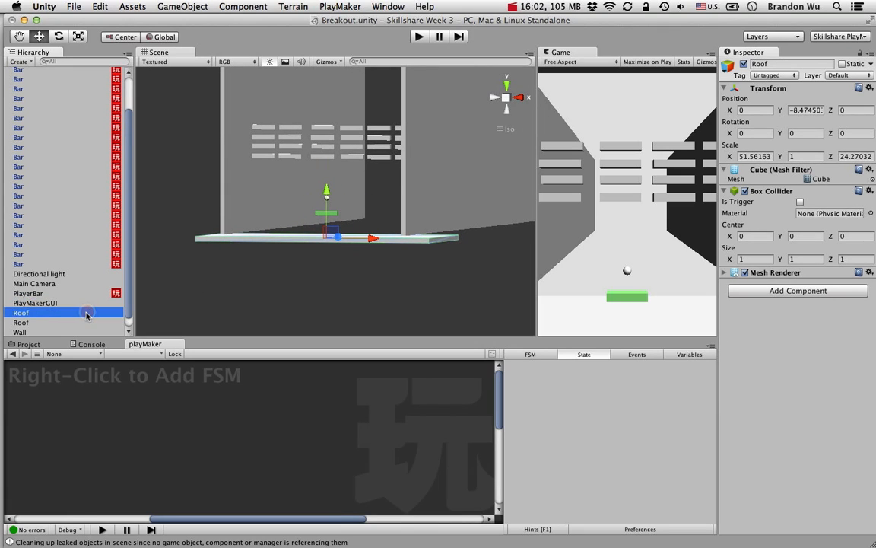
{"action": "key", "text": "Return"}
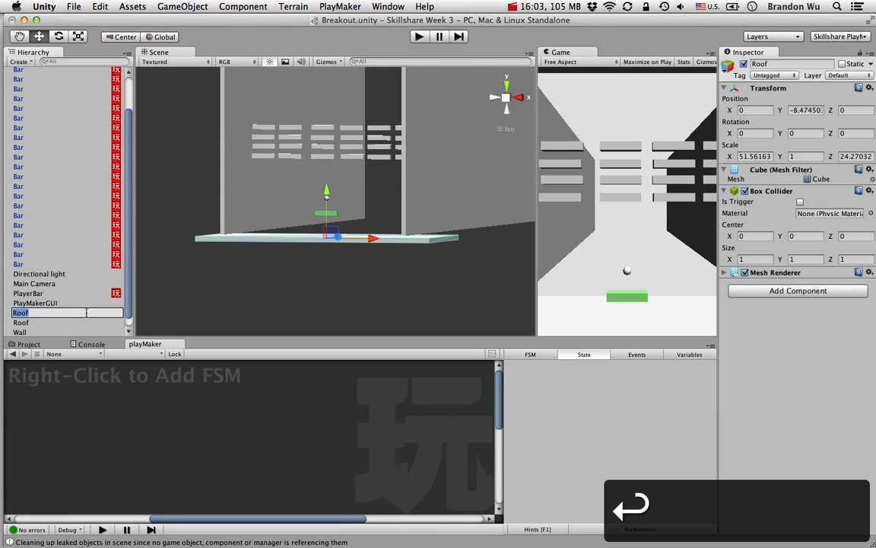
{"action": "type", "text": "Floor"}
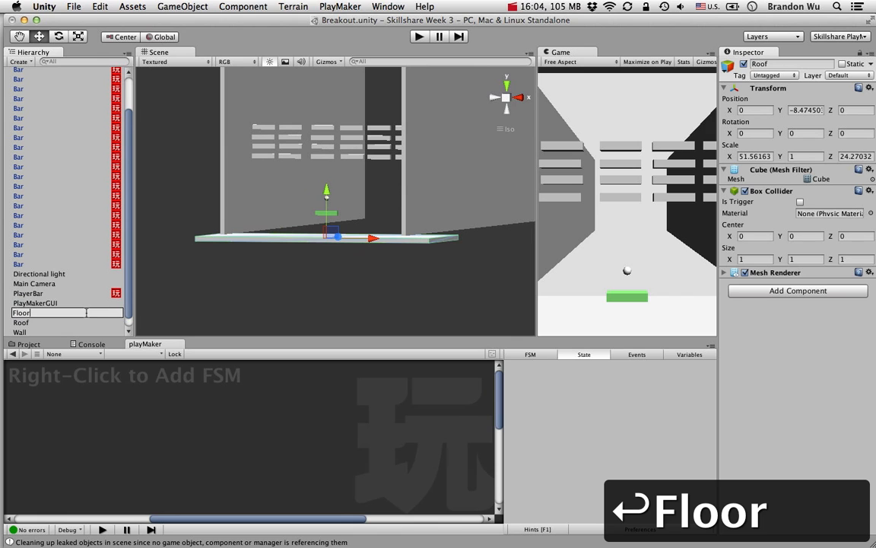
{"action": "key", "text": "Return"}
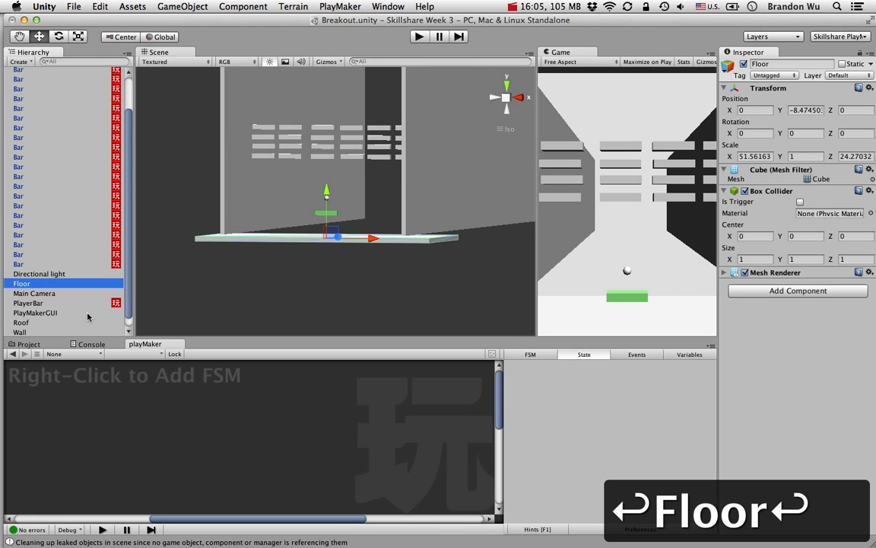
Adjust the Floor's height to about Y -6.0, just beneath the paddle, and save the scene
{"action": "left_click_drag", "start_coordinate": [280, 241], "coordinate": [323, 271], "text": "alt"}
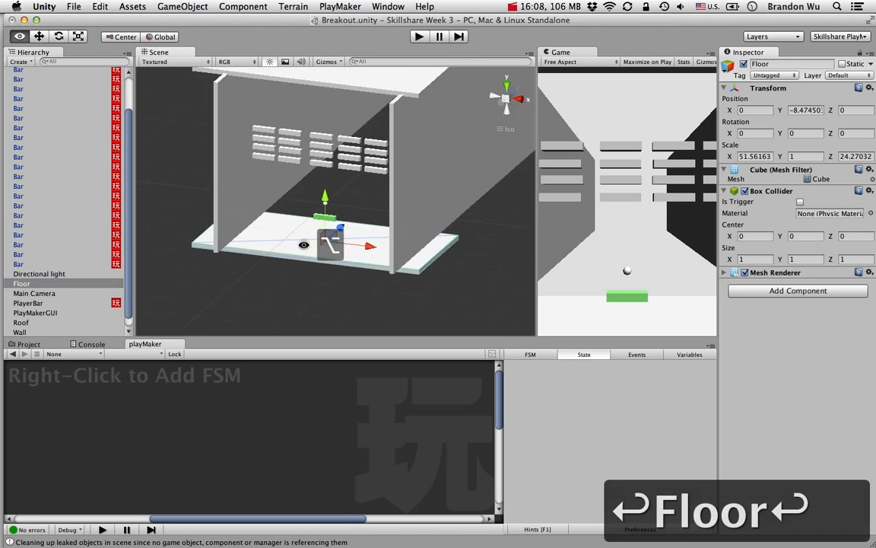
{"action": "left_click_drag", "start_coordinate": [304, 244], "coordinate": [289, 285], "text": "alt"}
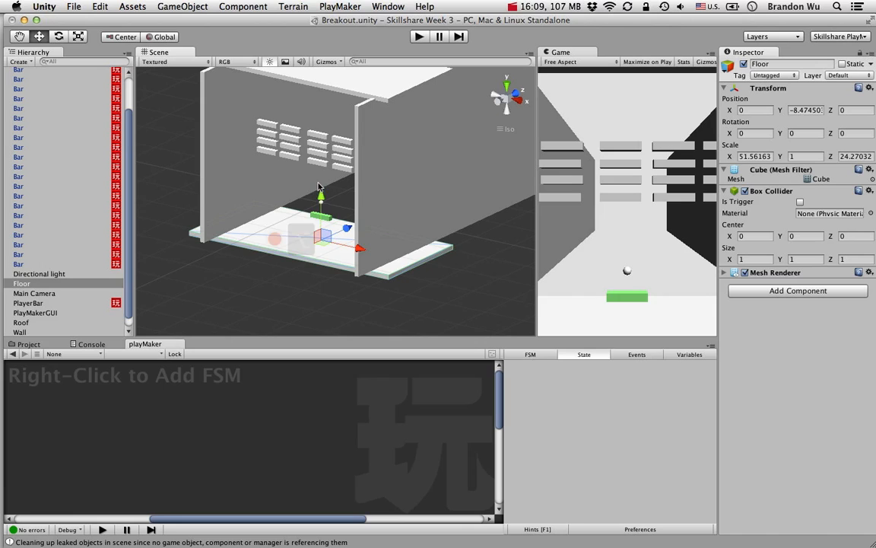
{"action": "left_click_drag", "start_coordinate": [311, 187], "coordinate": [415, 178]}
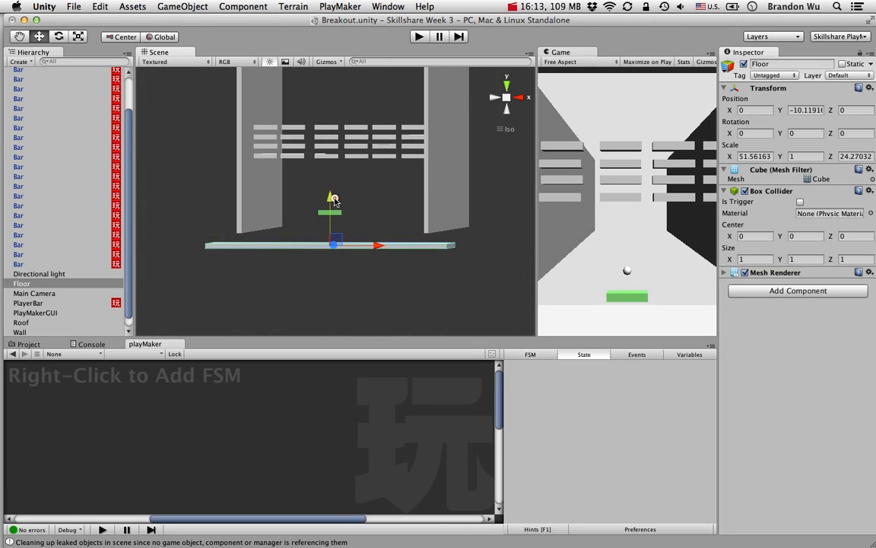
{"action": "left_click_drag", "start_coordinate": [332, 196], "coordinate": [342, 172]}
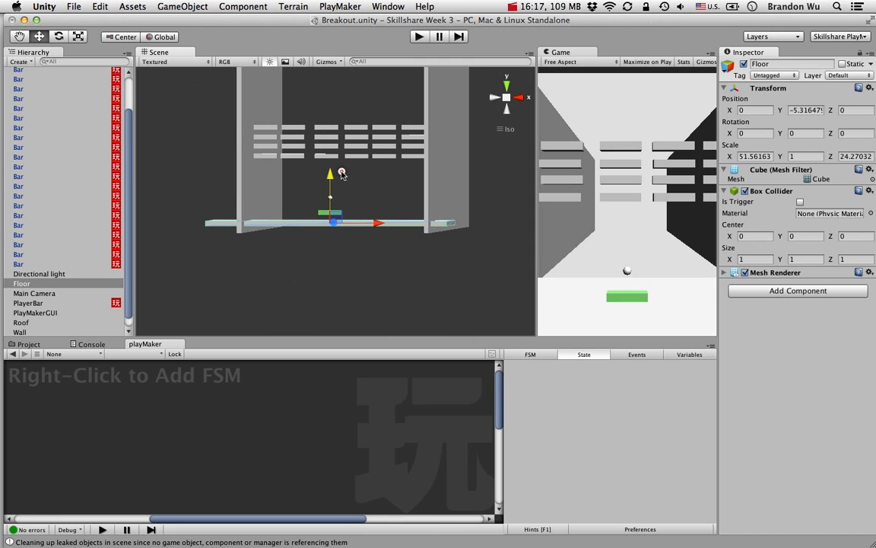
{"action": "left_click_drag", "start_coordinate": [339, 212], "coordinate": [314, 218], "text": "alt"}
{"action": "scroll", "coordinate": [340, 227], "scroll_direction": "up", "scroll_amount": 10}
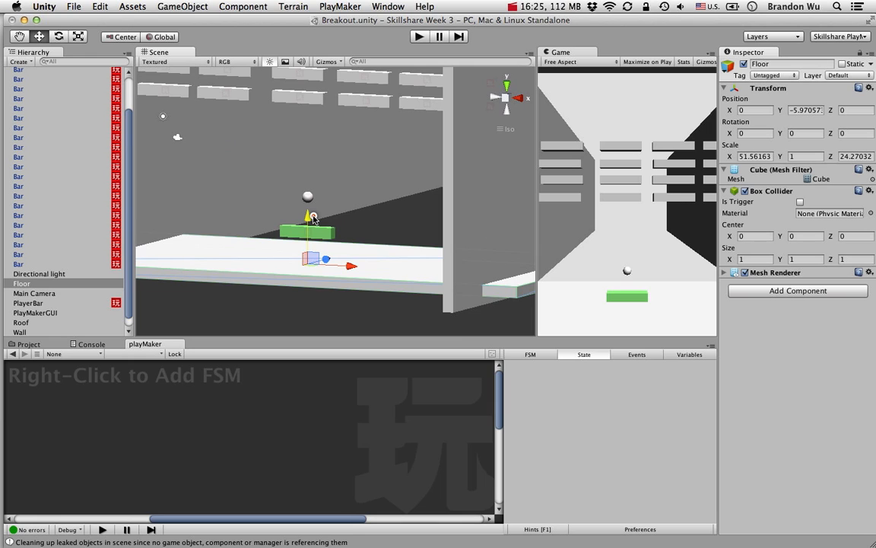
{"action": "key", "text": "super+s"}
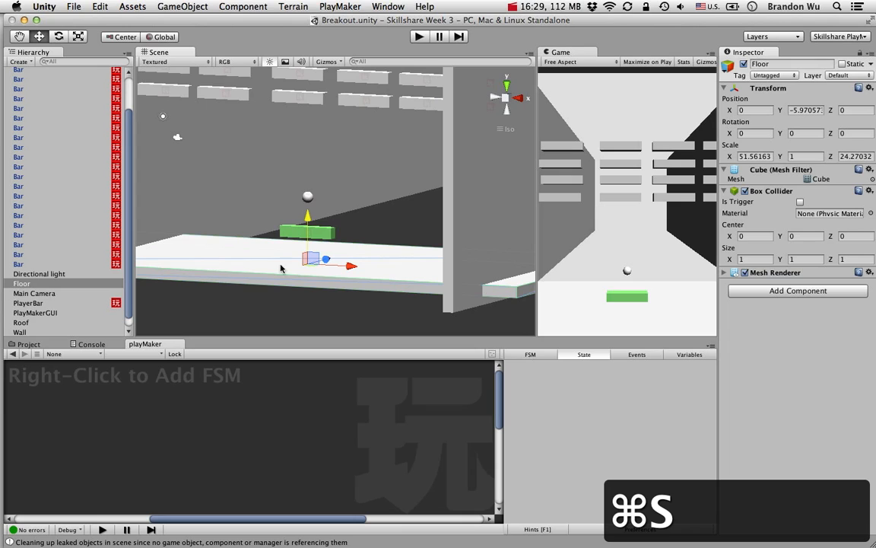
{"action": "left_click", "coordinate": [122, 283]}
{"action": "scroll", "coordinate": [115, 228], "scroll_direction": "up", "scroll_amount": 2}
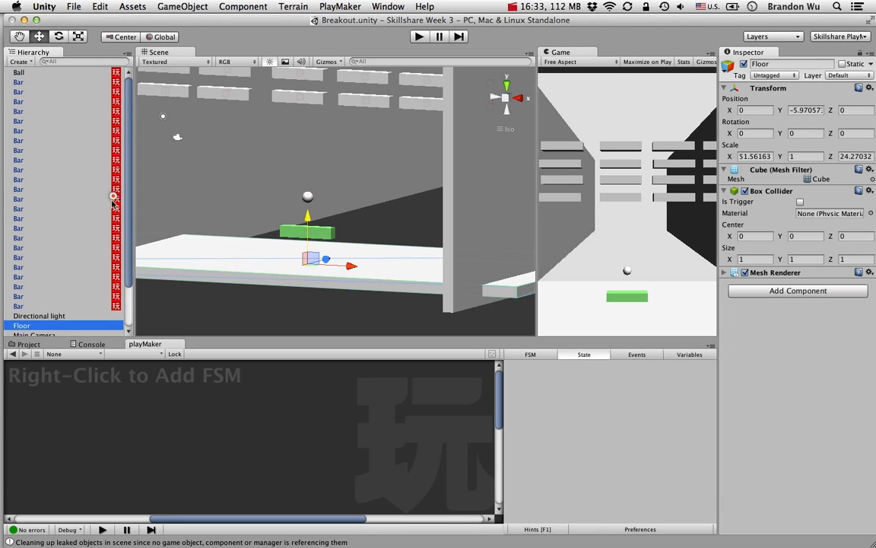
{"action": "scroll", "coordinate": [113, 305], "scroll_direction": "down", "scroll_amount": 3}
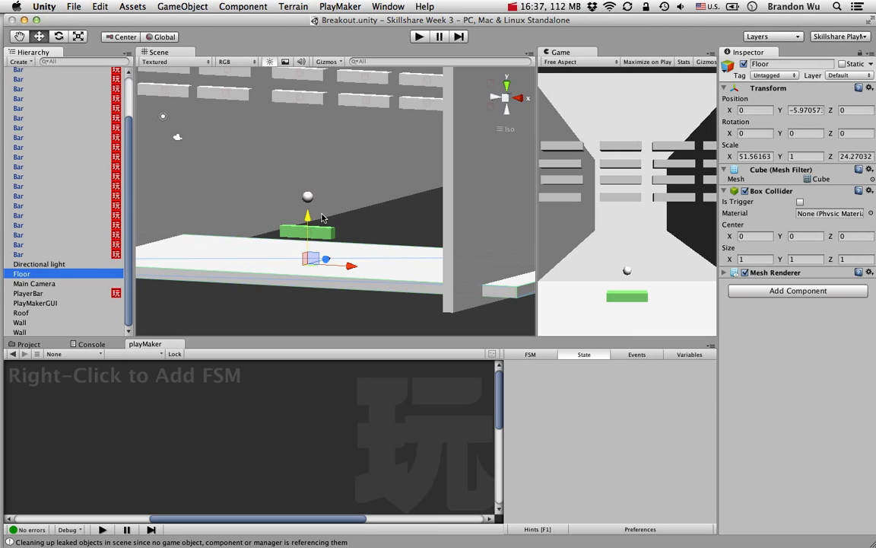
{"action": "left_click", "coordinate": [312, 199]}
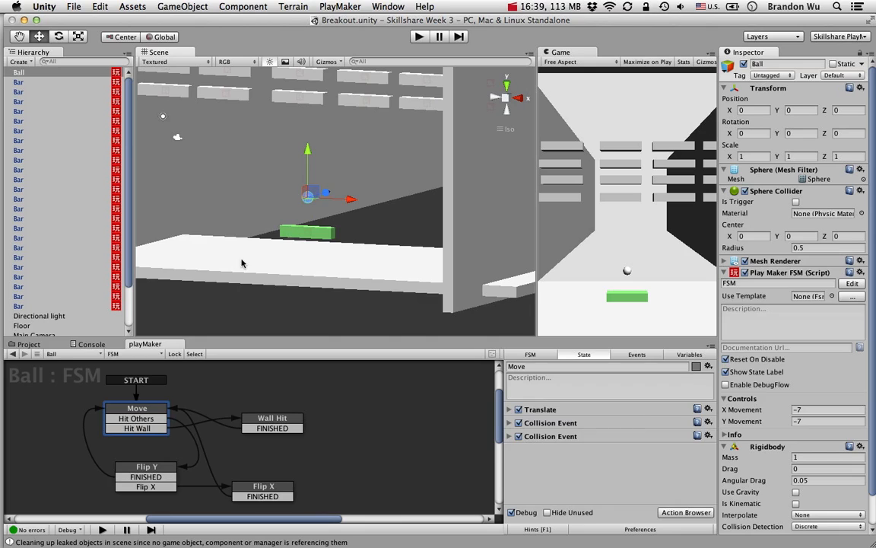
{"action": "left_click", "coordinate": [263, 277]}
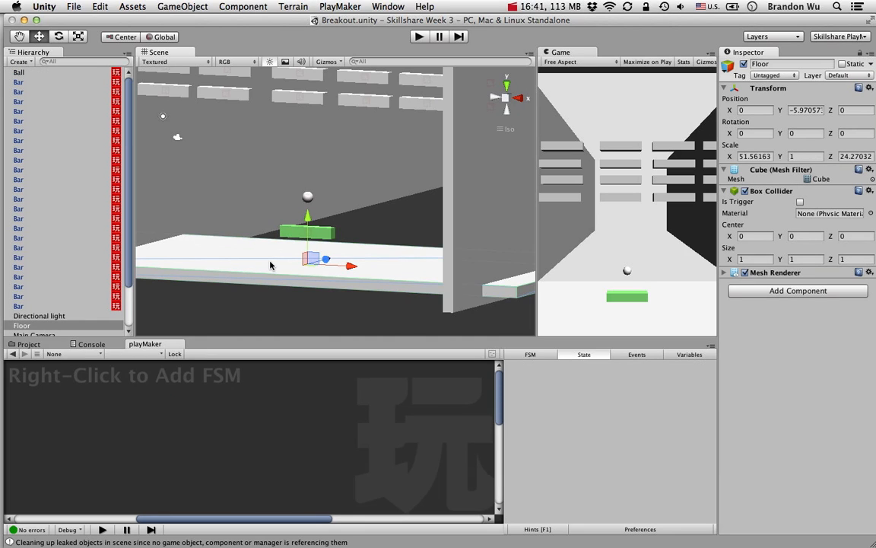
{"action": "left_click", "coordinate": [239, 311]}
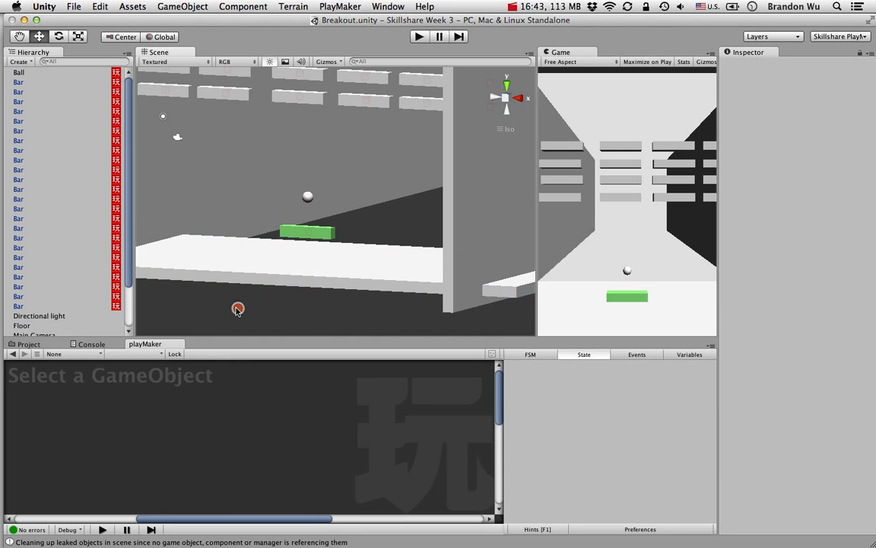
Add a PlayMaker FSM to the Floor and name its start state idle
{"action": "left_click", "coordinate": [226, 263]}
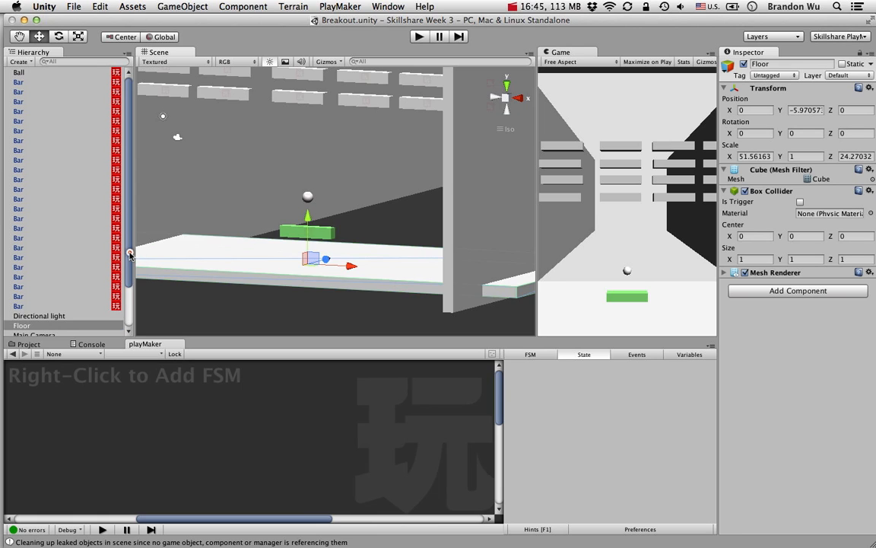
{"action": "left_click_drag", "start_coordinate": [131, 255], "coordinate": [130, 302]}
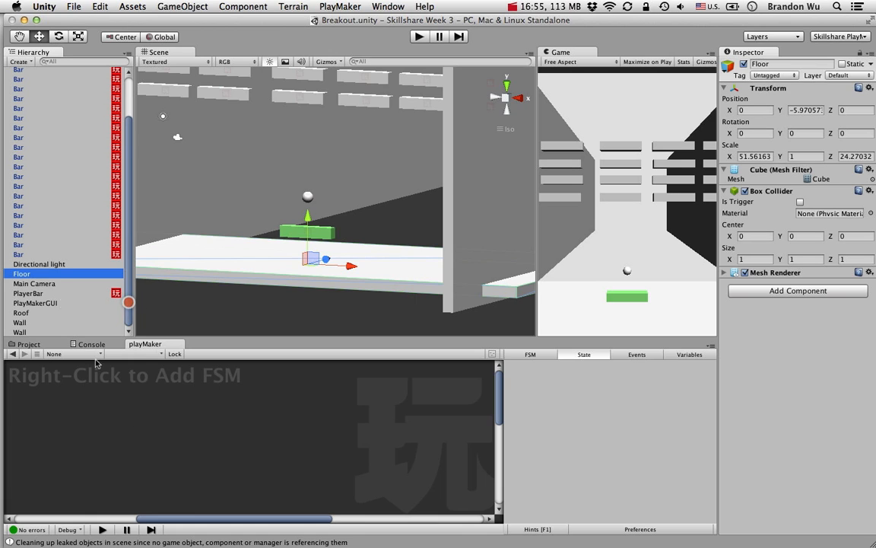
{"action": "right_click", "coordinate": [128, 365]}
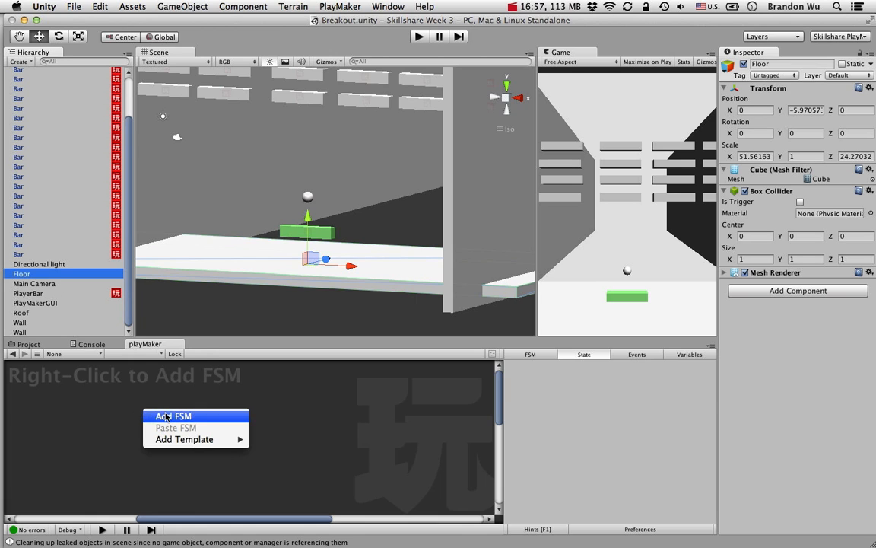
{"action": "left_click", "coordinate": [148, 371]}
{"action": "left_click_drag", "start_coordinate": [155, 469], "coordinate": [125, 428]}
{"action": "left_click", "coordinate": [573, 366]}
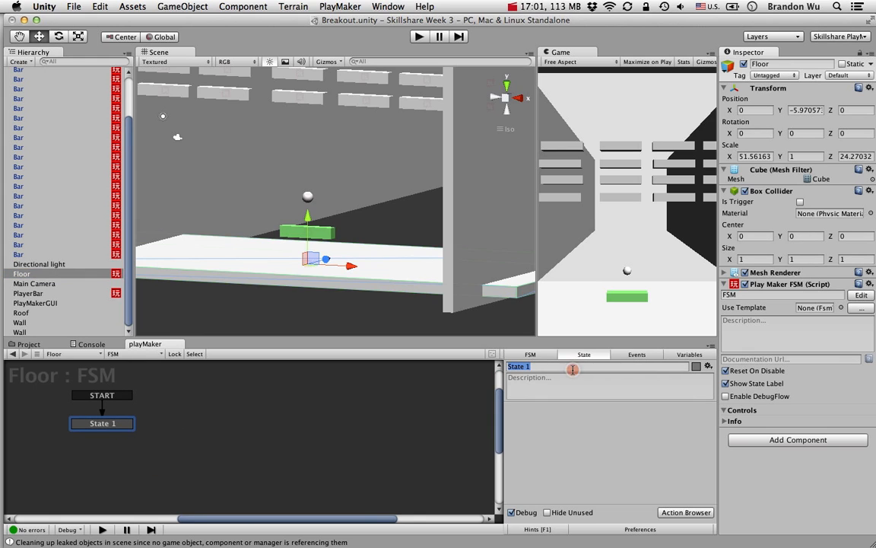
{"action": "type", "text": "idle"}
{"action": "key", "text": "Return"}
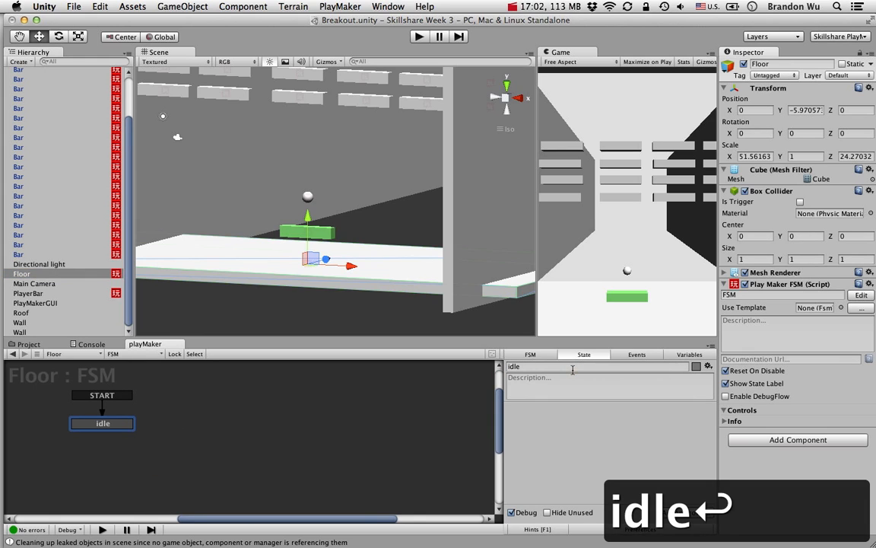
Add a second state beside idle in the Floor's FSM and name it Ball Hit
{"action": "right_click", "coordinate": [196, 423]}
{"action": "left_click", "coordinate": [207, 419]}
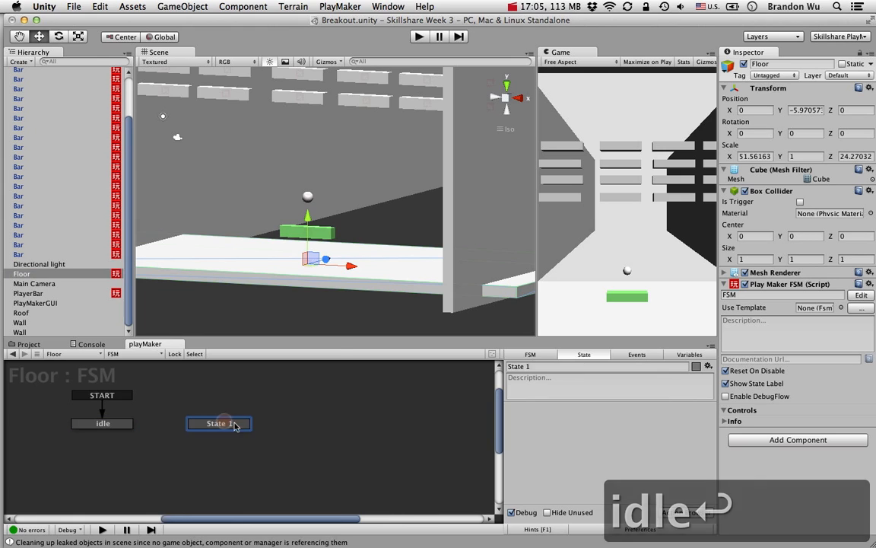
{"action": "left_click", "coordinate": [555, 367]}
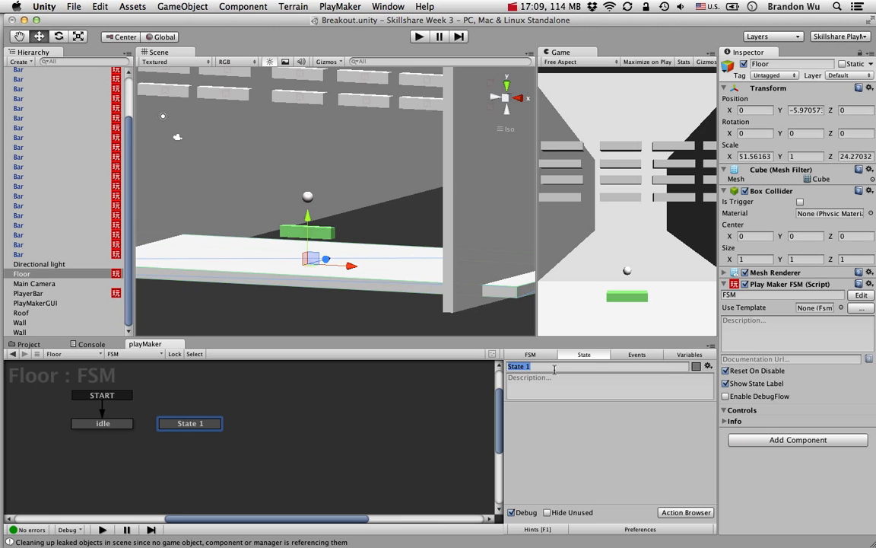
{"action": "type", "text": "Hit Ball"}
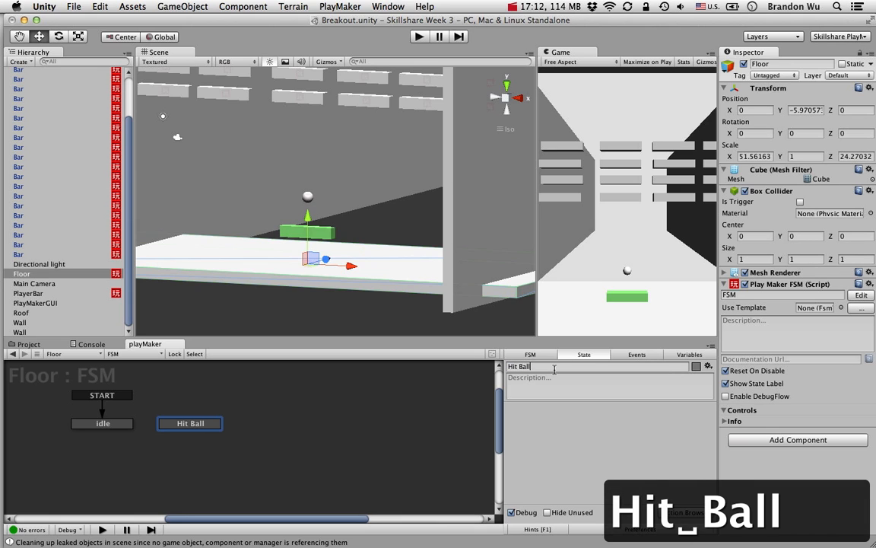
{"action": "key", "text": "Return"}
{"action": "key", "text": "super+a"}
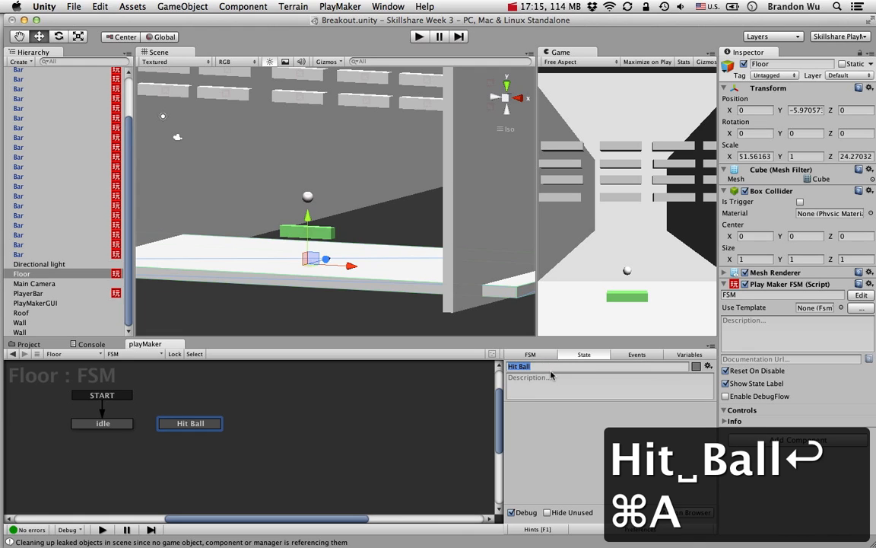
{"action": "type", "text": "Ball H"}
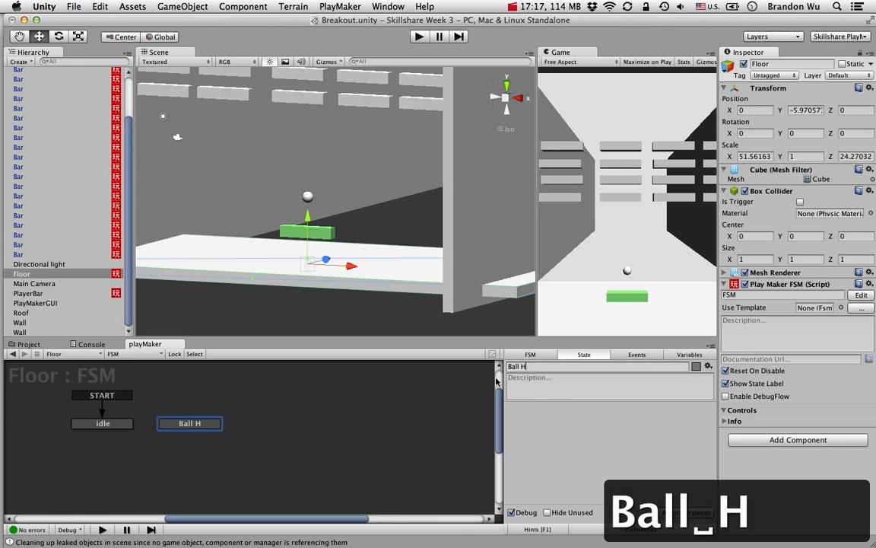
{"action": "type", "text": "it"}
{"action": "key", "text": "Return"}
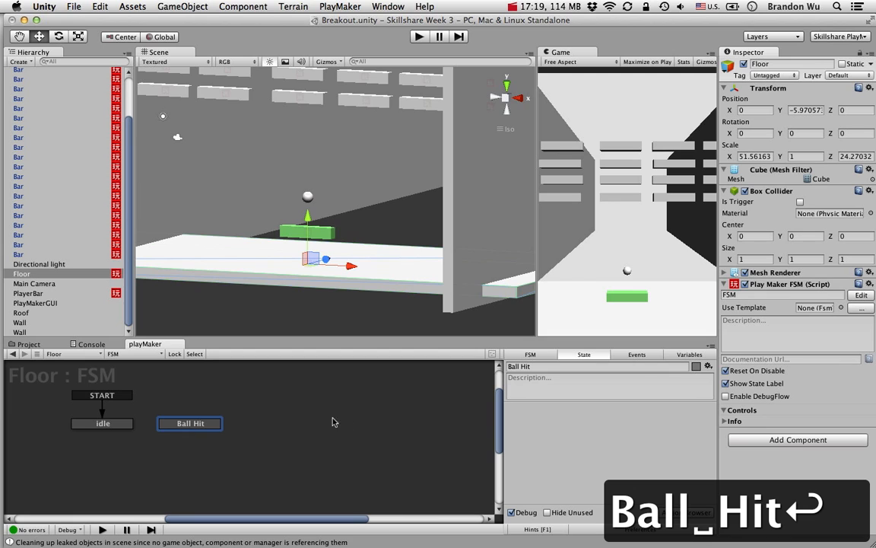
Add a COLLISION ENTER transition to the Floor's idle state and link it to the Ball Hit state
{"action": "left_click", "coordinate": [121, 429]}
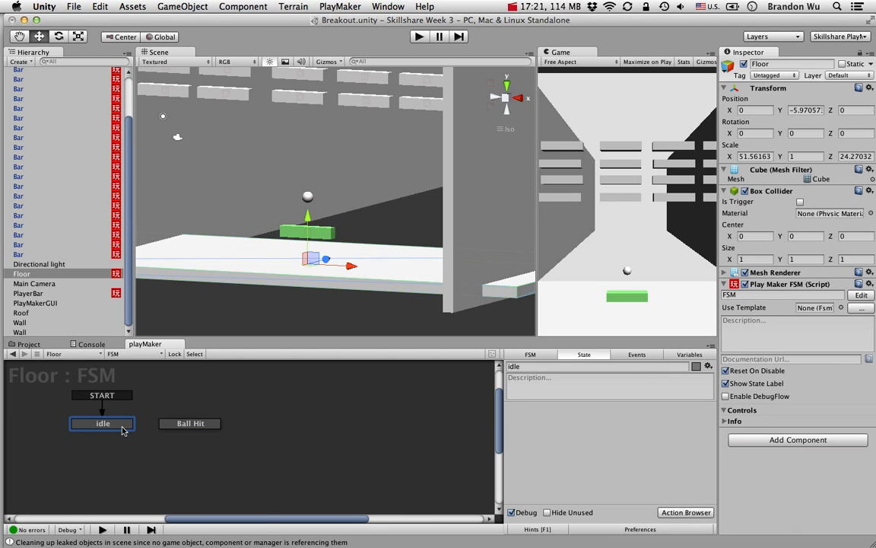
{"action": "right_click", "coordinate": [126, 425]}
{"action": "mouse_move", "coordinate": [132, 430]}
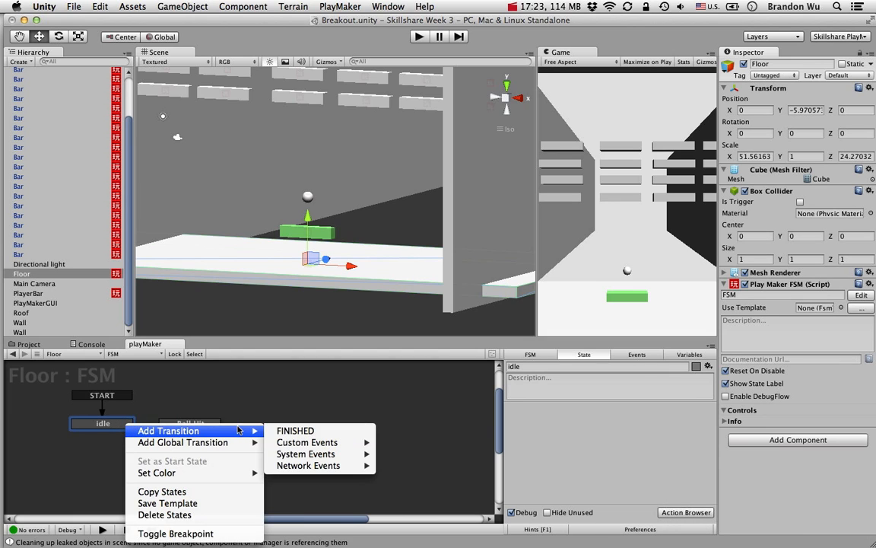
{"action": "mouse_move", "coordinate": [316, 447]}
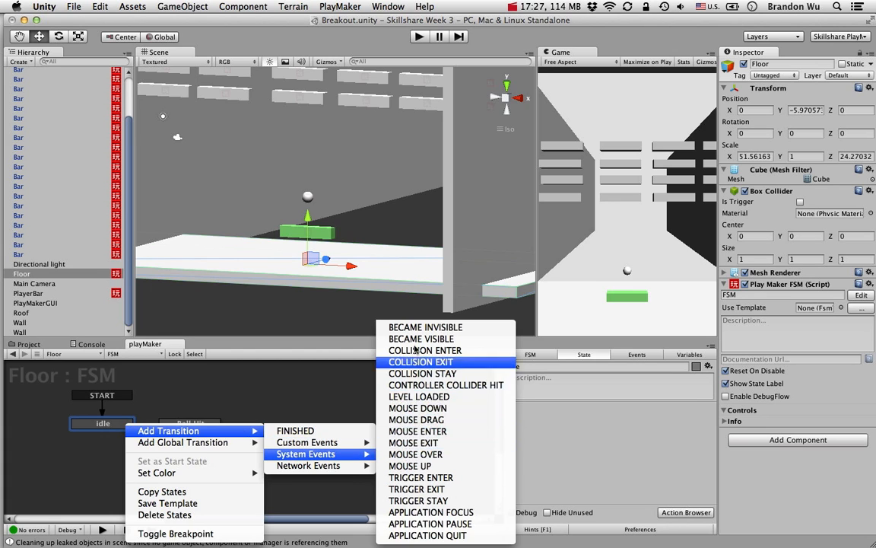
{"action": "left_click", "coordinate": [423, 350]}
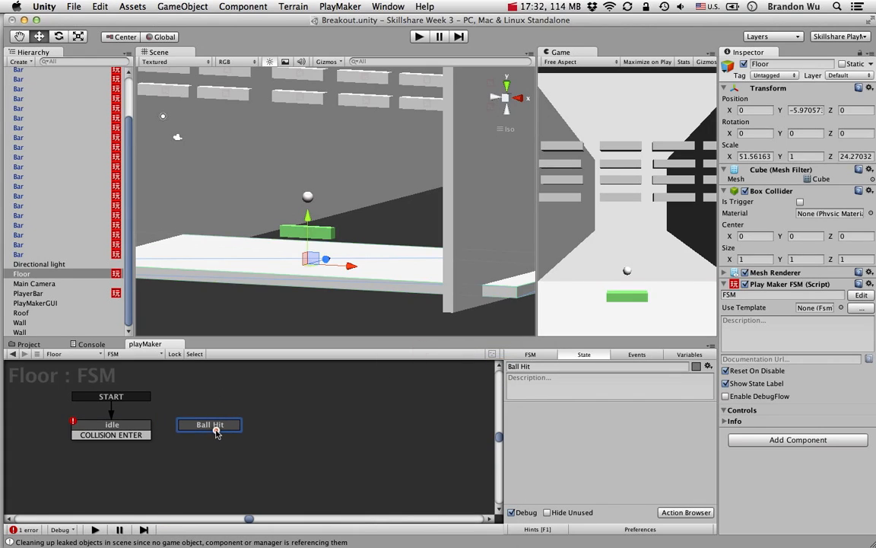
{"action": "left_click_drag", "start_coordinate": [193, 426], "coordinate": [216, 431]}
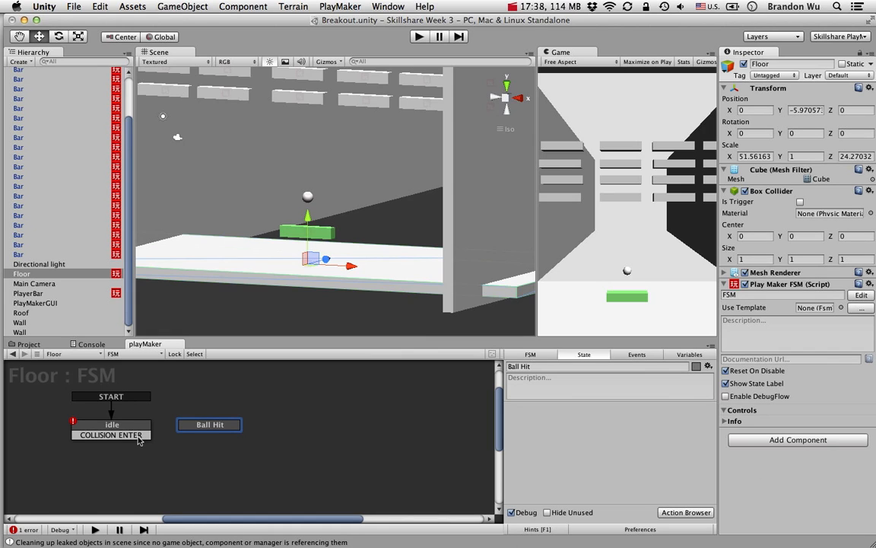
{"action": "left_click_drag", "start_coordinate": [140, 439], "coordinate": [204, 431]}
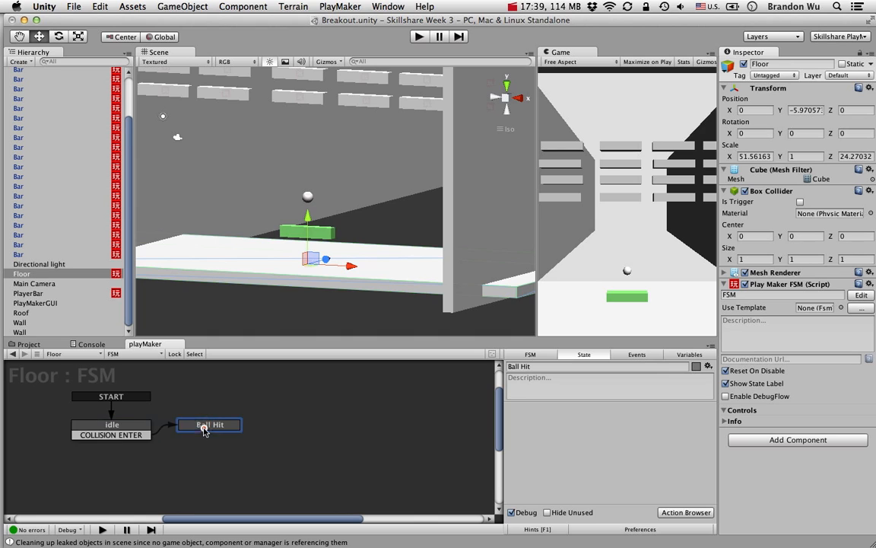
Delete the COLLISION ENTER transition from the idle state
{"action": "left_click", "coordinate": [128, 433]}
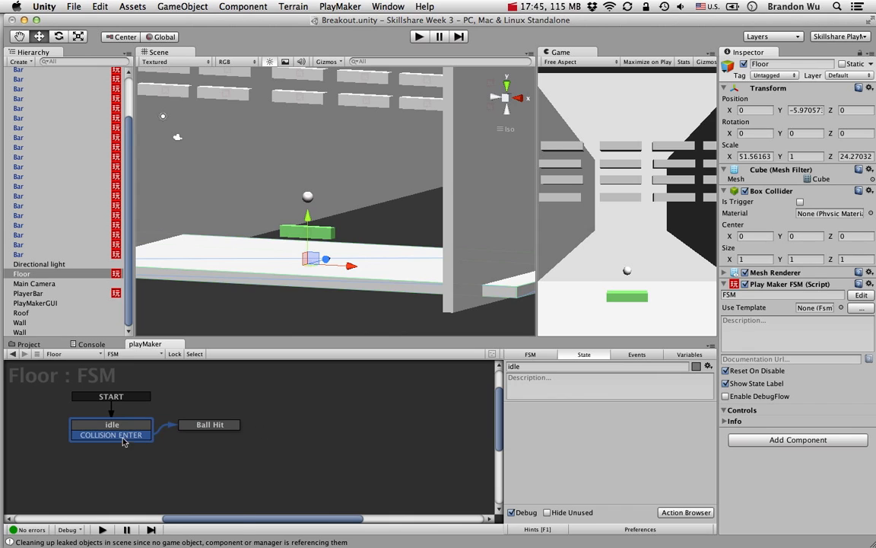
{"action": "right_click", "coordinate": [125, 434]}
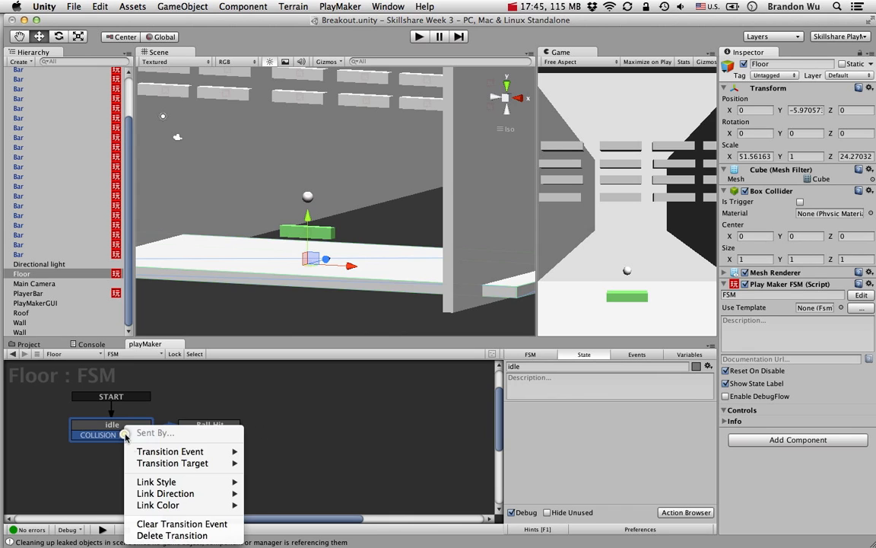
{"action": "left_click", "coordinate": [164, 535]}
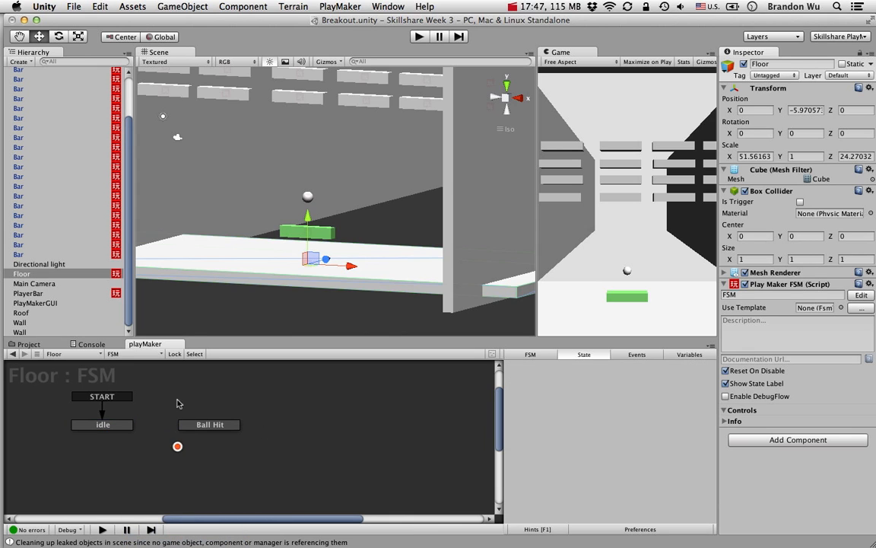
Create a new tag named Ball as Element 1 in the tag list
{"action": "scroll", "coordinate": [32, 114], "scroll_direction": "up", "scroll_amount": 3}
{"action": "left_click", "coordinate": [33, 73]}
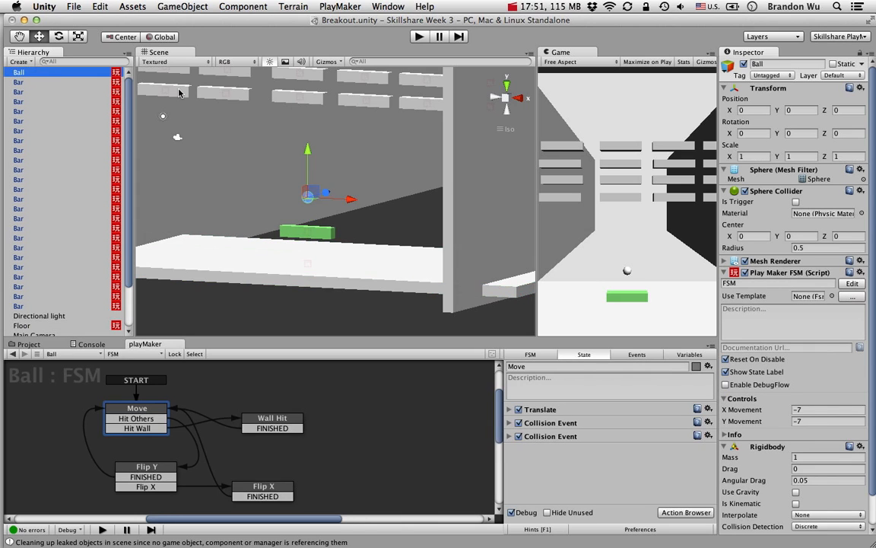
{"action": "left_click", "coordinate": [788, 76]}
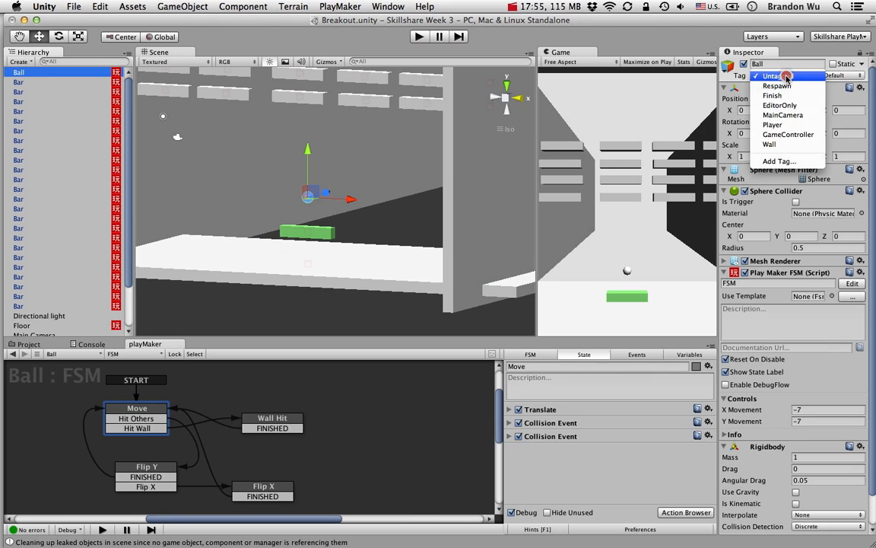
{"action": "left_click", "coordinate": [786, 160]}
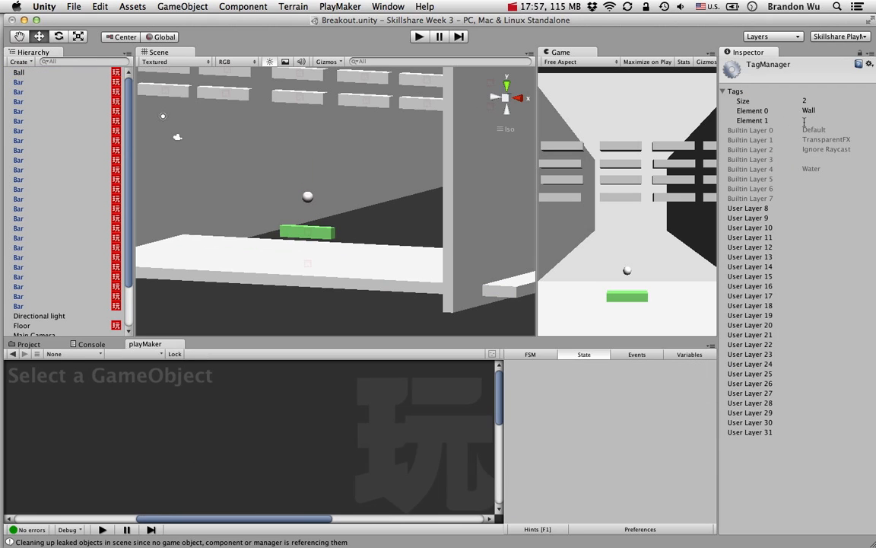
{"action": "left_click", "coordinate": [806, 120]}
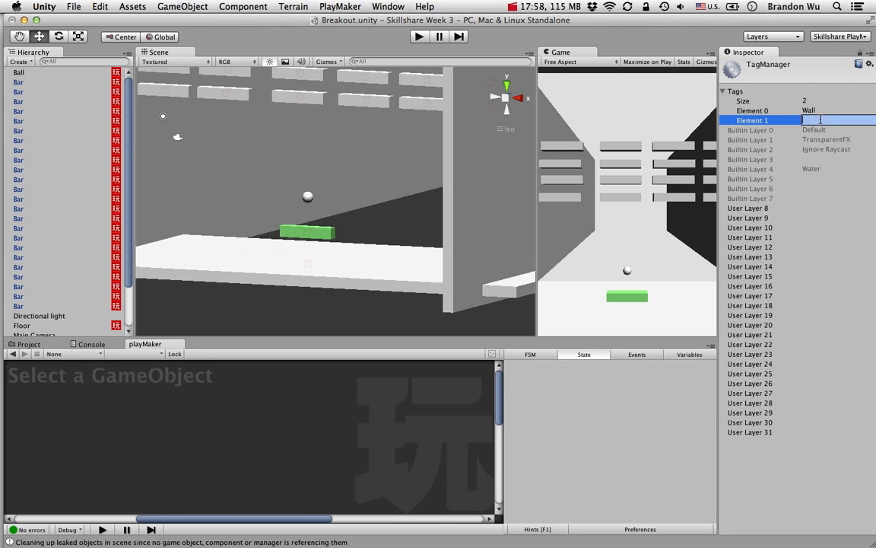
{"action": "type", "text": "Ball"}
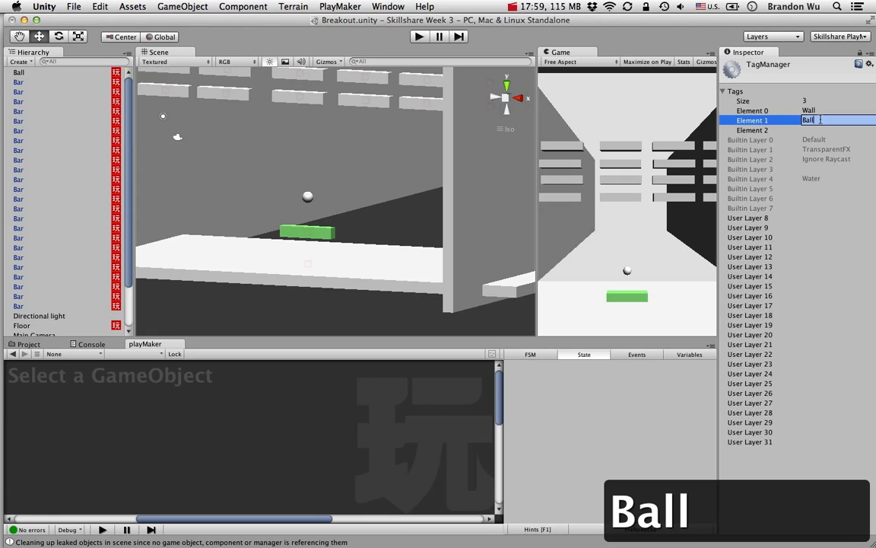
{"action": "key", "text": "Return"}
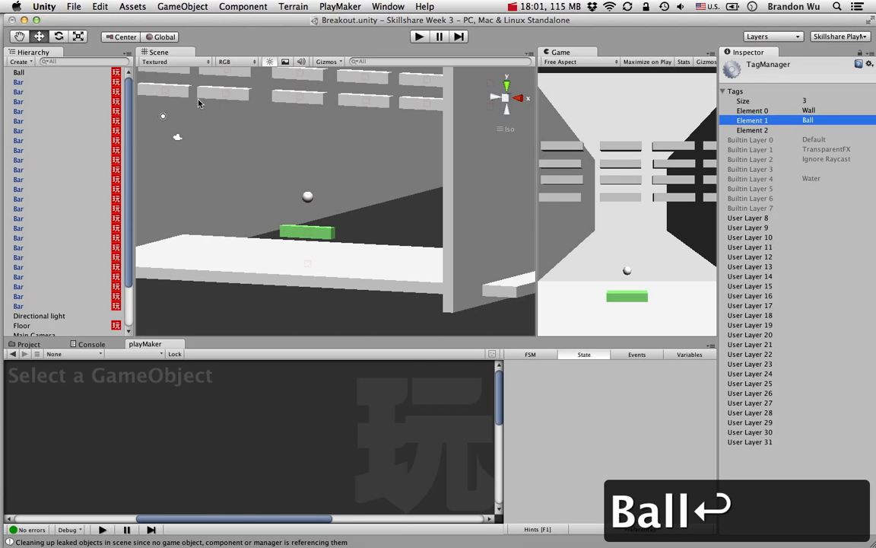
Assign the Ball tag to the Ball object
{"action": "left_click", "coordinate": [57, 73]}
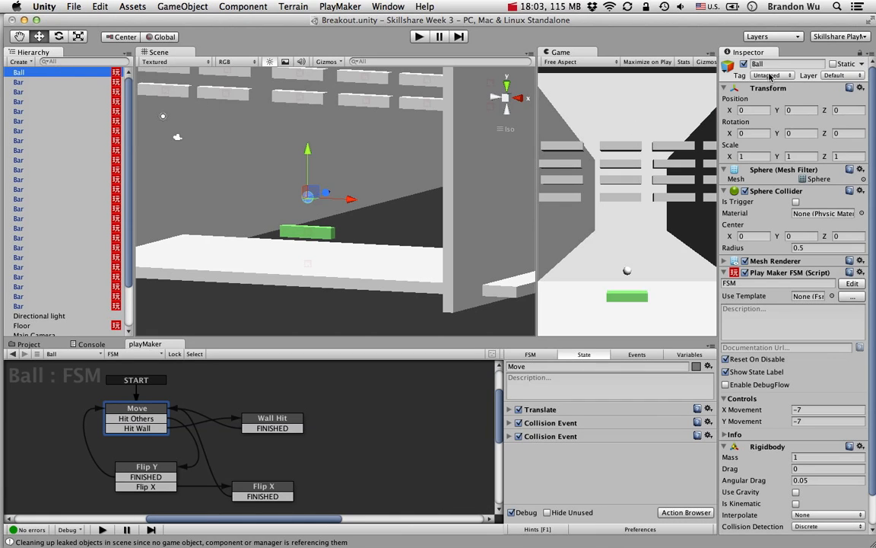
{"action": "left_click", "coordinate": [771, 77]}
{"action": "left_click", "coordinate": [700, 142]}
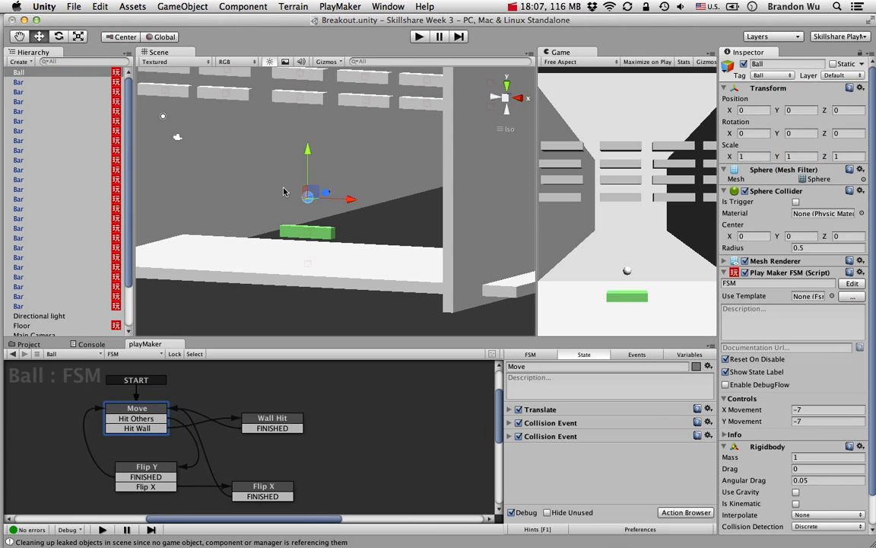
Rename the Ball object as Round Thing
{"action": "left_click", "coordinate": [770, 64]}
{"action": "type", "text": "Power"}
{"action": "key", "text": "BackSpace"}
{"action": "key", "text": "BackSpace"}
{"action": "key", "text": "BackSpace"}
{"action": "key", "text": "BackSpace"}
{"action": "key", "text": "BackSpace"}
{"action": "key", "text": "BackSpace"}
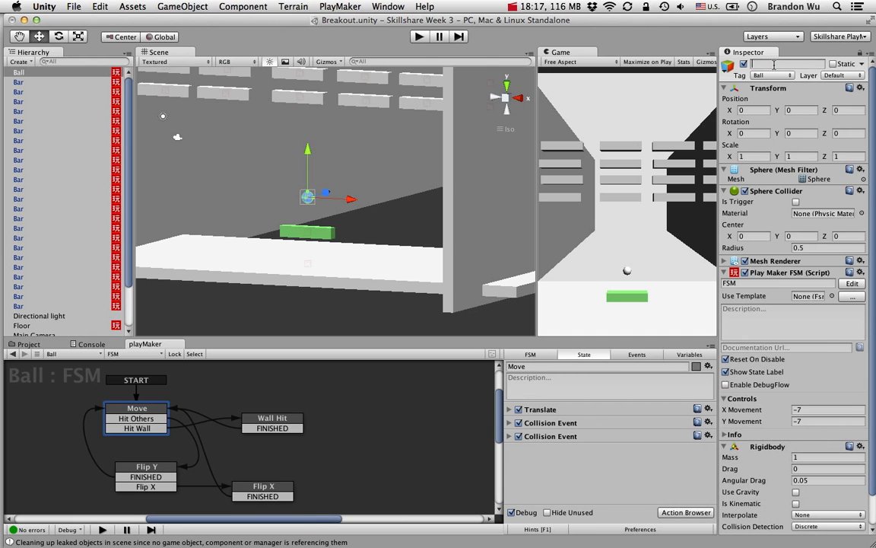
{"action": "type", "text": "RoundThing"}
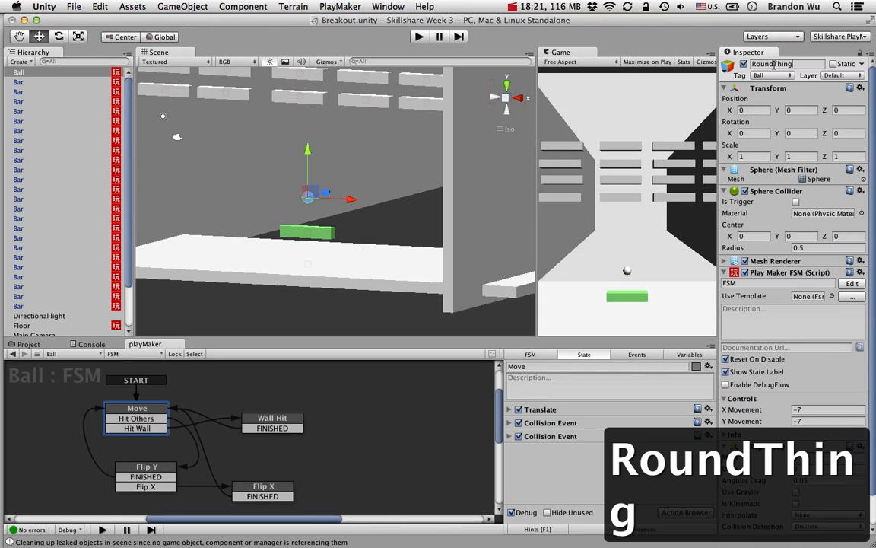
{"action": "left_click", "coordinate": [773, 64]}
{"action": "key", "text": "Return"}
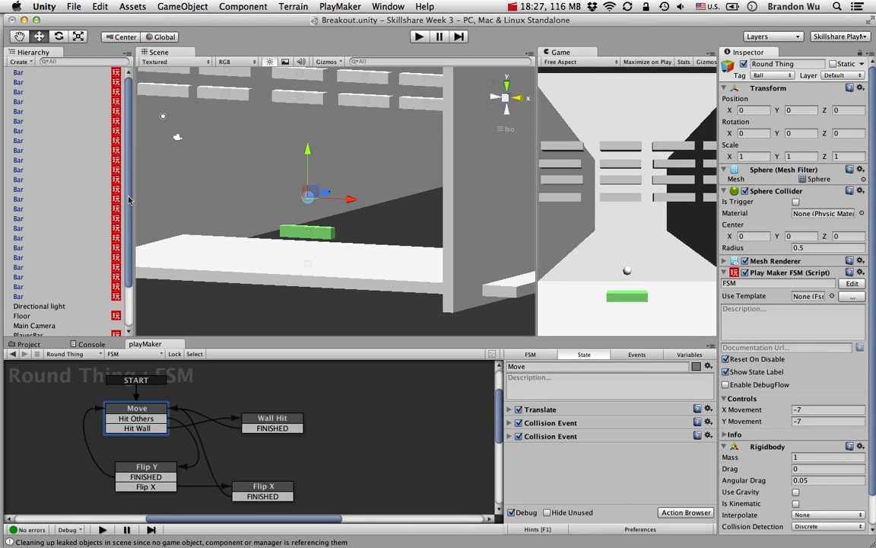
Add the Physics action Collision Event to the idle state of the Floor's FSM
{"action": "scroll", "coordinate": [116, 175], "scroll_direction": "down", "scroll_amount": 3}
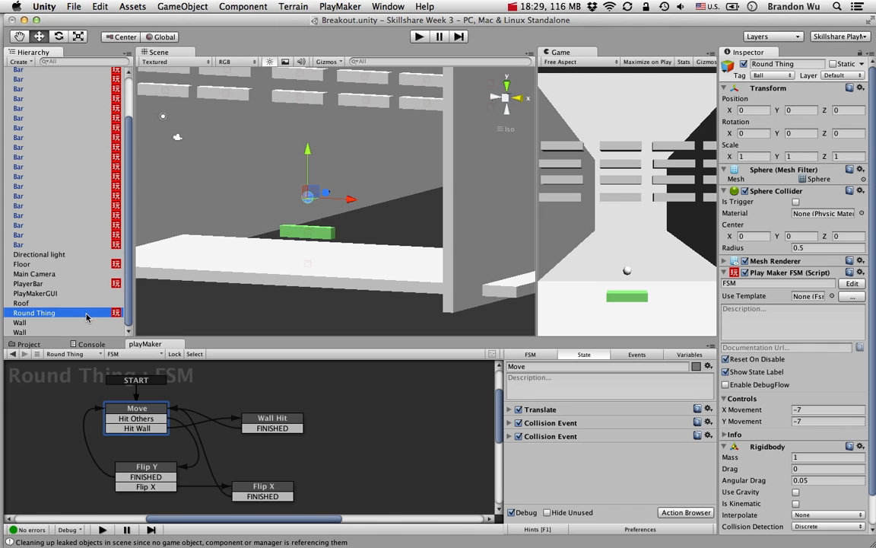
{"action": "left_click", "coordinate": [80, 264]}
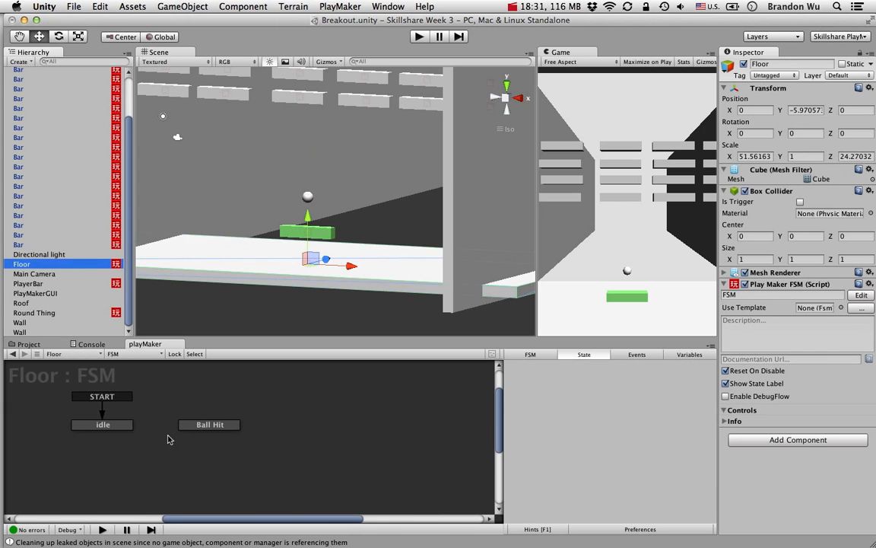
{"action": "left_click", "coordinate": [114, 421]}
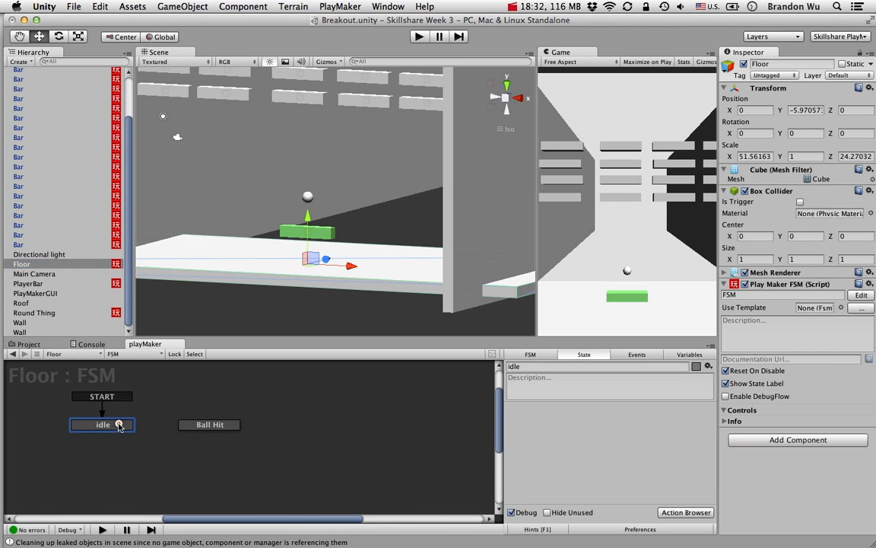
{"action": "left_click", "coordinate": [688, 514]}
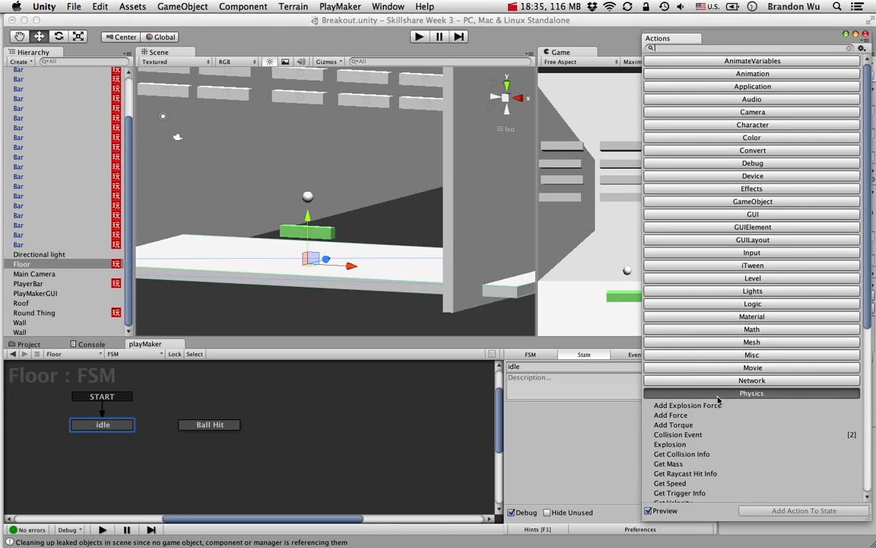
{"action": "scroll", "coordinate": [718, 398], "scroll_direction": "down", "scroll_amount": 3}
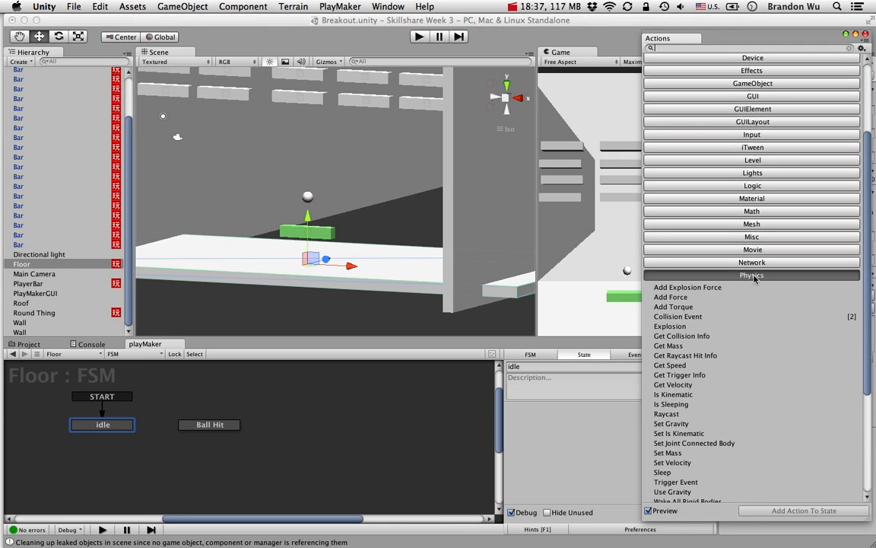
{"action": "scroll", "coordinate": [723, 305], "scroll_direction": "down", "scroll_amount": 1}
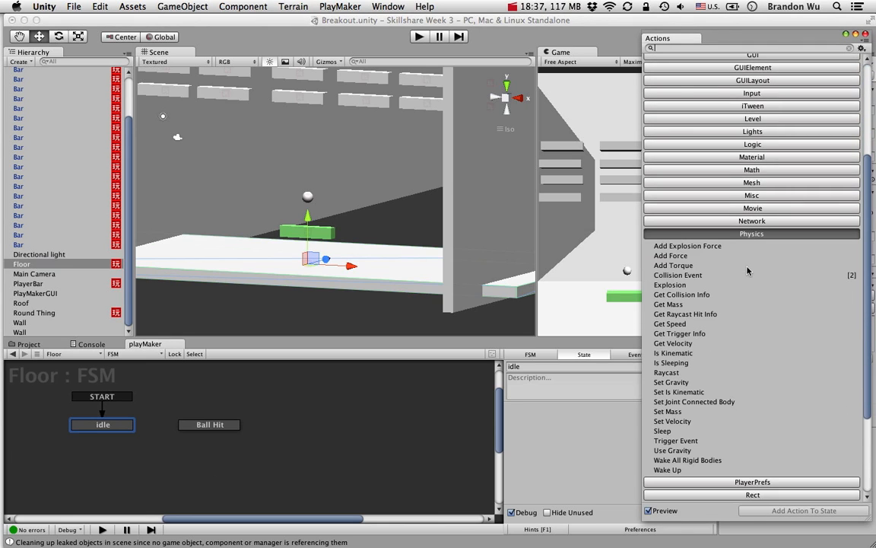
{"action": "left_click", "coordinate": [698, 277]}
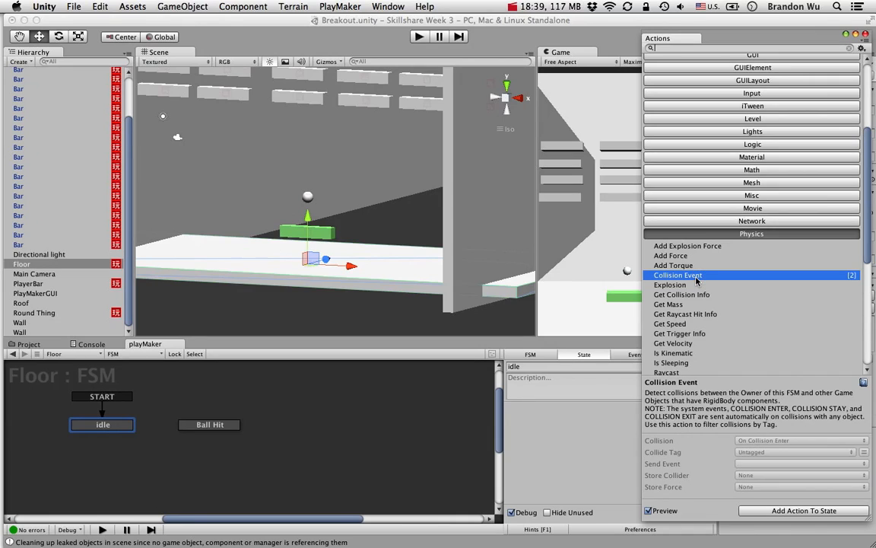
{"action": "scroll", "coordinate": [662, 262], "scroll_direction": "down", "scroll_amount": 1}
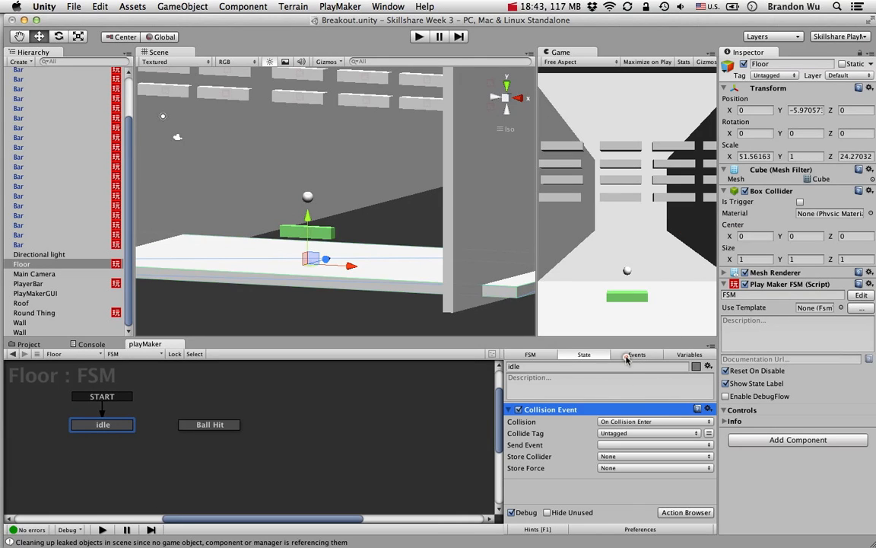
Remove the unused COLLISION ENTER event from the Floor's FSM and add a custom event named Hit Ball
{"action": "left_click", "coordinate": [627, 357]}
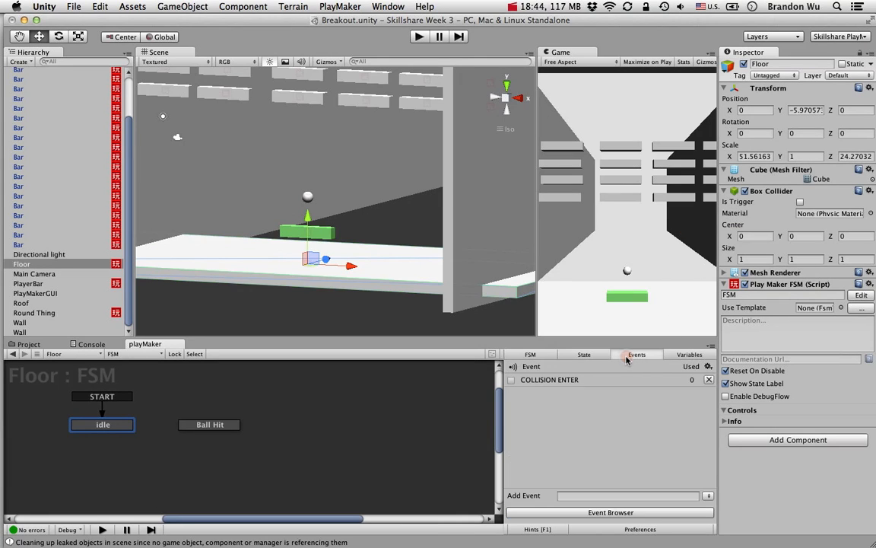
{"action": "left_click", "coordinate": [708, 380]}
{"action": "left_click", "coordinate": [632, 495]}
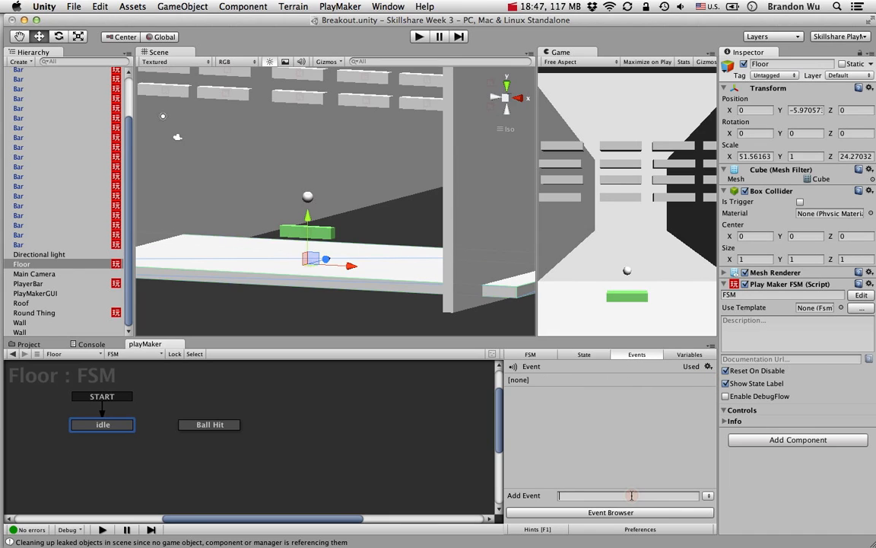
{"action": "type", "text": "Hit Ball"}
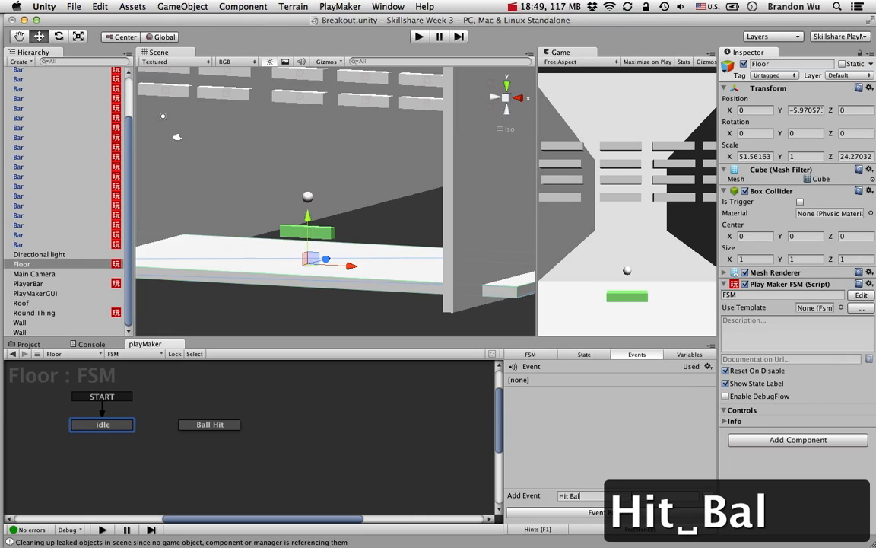
{"action": "key", "text": "Return"}
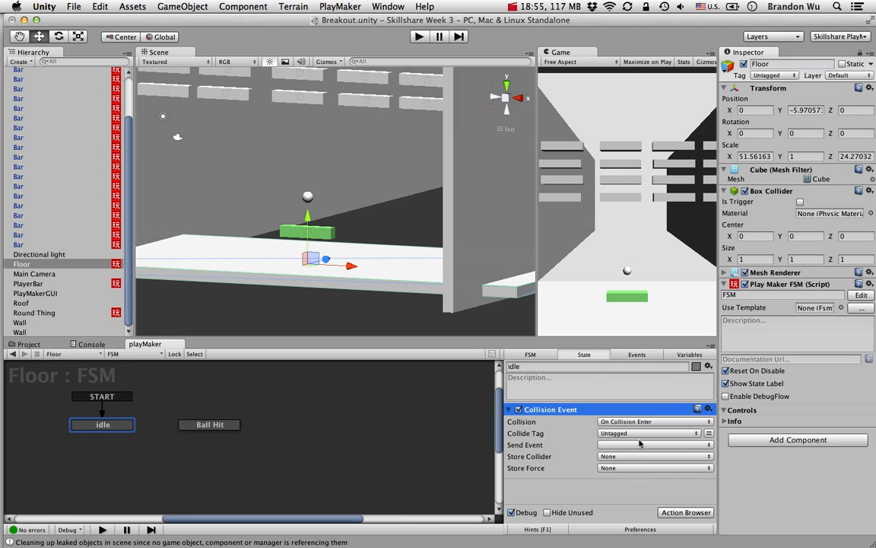
Set the idle state's Collision Event to collide with the Ball tag and send the Hit Ball event
{"action": "left_click", "coordinate": [640, 433]}
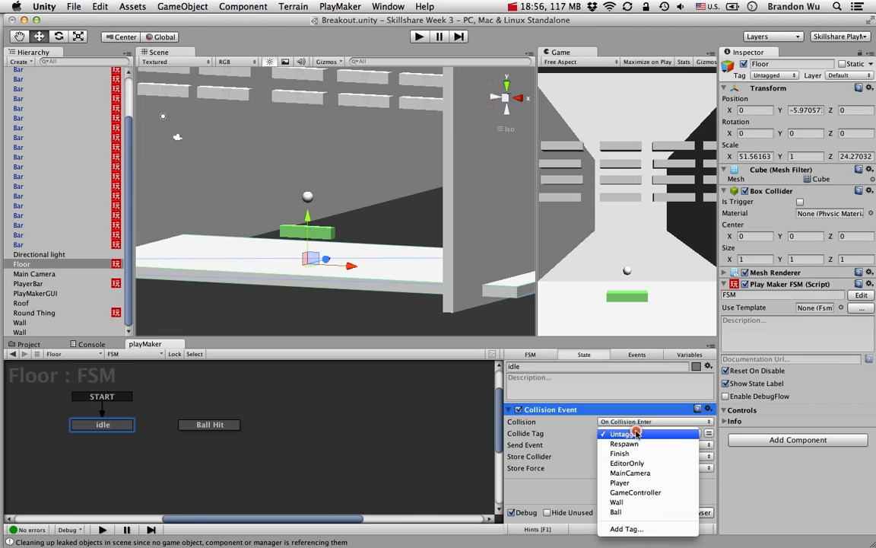
{"action": "left_click", "coordinate": [621, 513]}
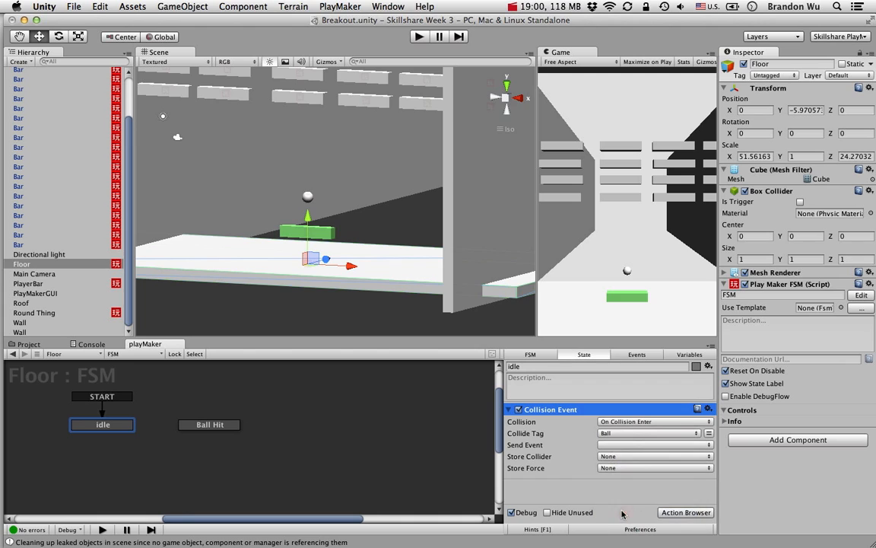
{"action": "left_click", "coordinate": [611, 444]}
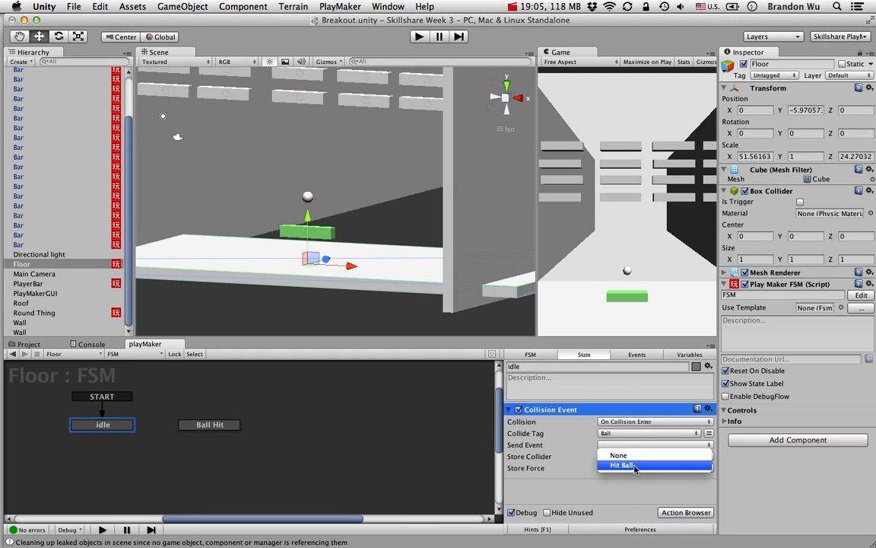
{"action": "left_click", "coordinate": [635, 465]}
Add a Hit Ball transition to the idle state and connect it to the Ball Hit state
{"action": "right_click", "coordinate": [111, 424]}
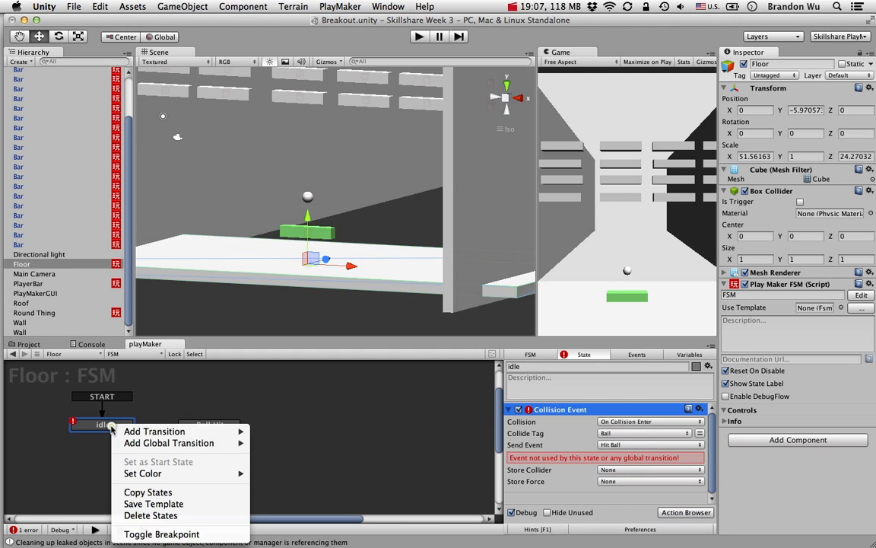
{"action": "mouse_move", "coordinate": [162, 433]}
{"action": "left_click", "coordinate": [284, 432]}
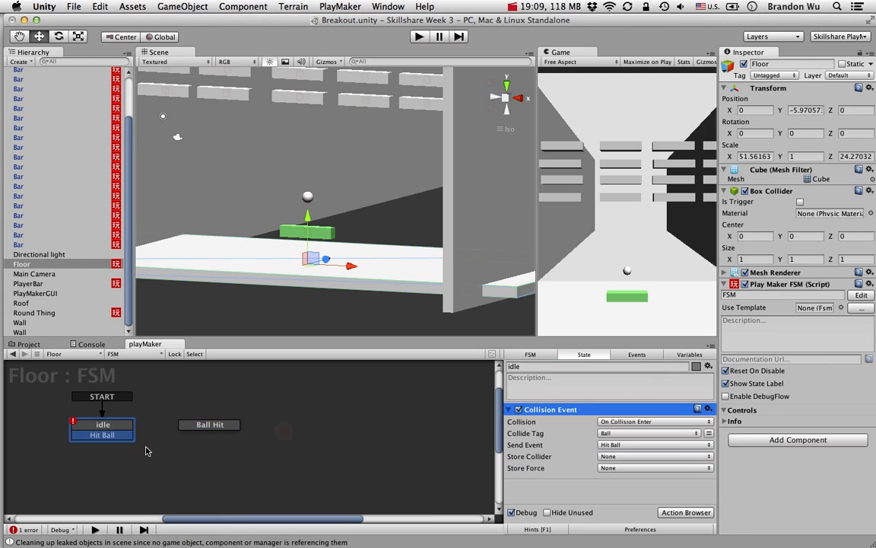
{"action": "left_click_drag", "start_coordinate": [126, 435], "coordinate": [213, 446]}
Rename the Ball Hit state as Restart Scene
{"action": "left_click", "coordinate": [211, 427]}
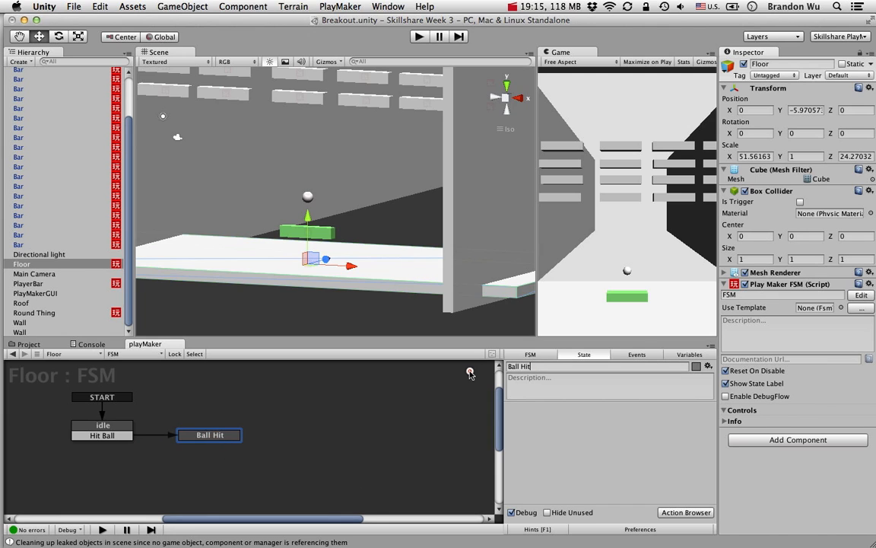
{"action": "left_click_drag", "start_coordinate": [545, 368], "coordinate": [490, 366]}
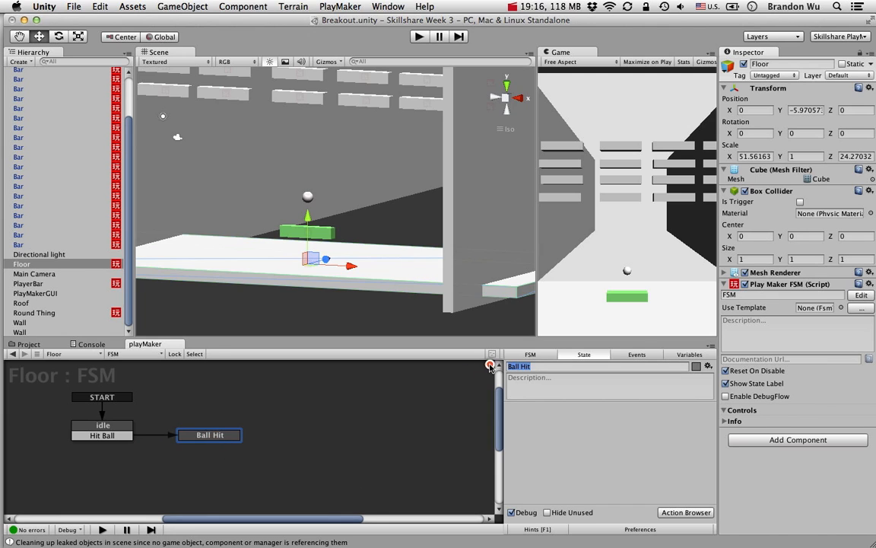
{"action": "type", "text": "Restart Game"}
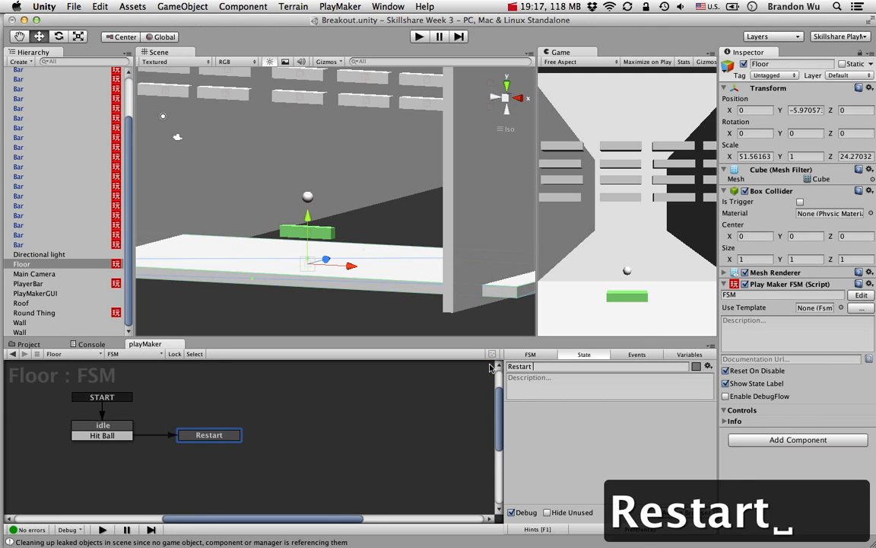
{"action": "key", "text": "BackSpace"}
{"action": "key", "text": "BackSpace"}
{"action": "key", "text": "BackSpace"}
{"action": "key", "text": "BackSpace"}
{"action": "key", "text": "BackSpace"}
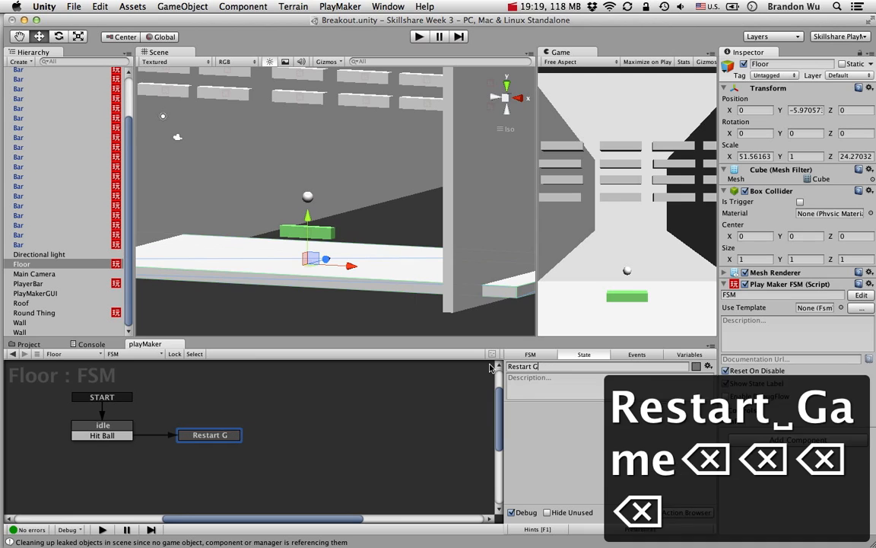
{"action": "type", "text": "Scene"}
{"action": "key", "text": "Return"}
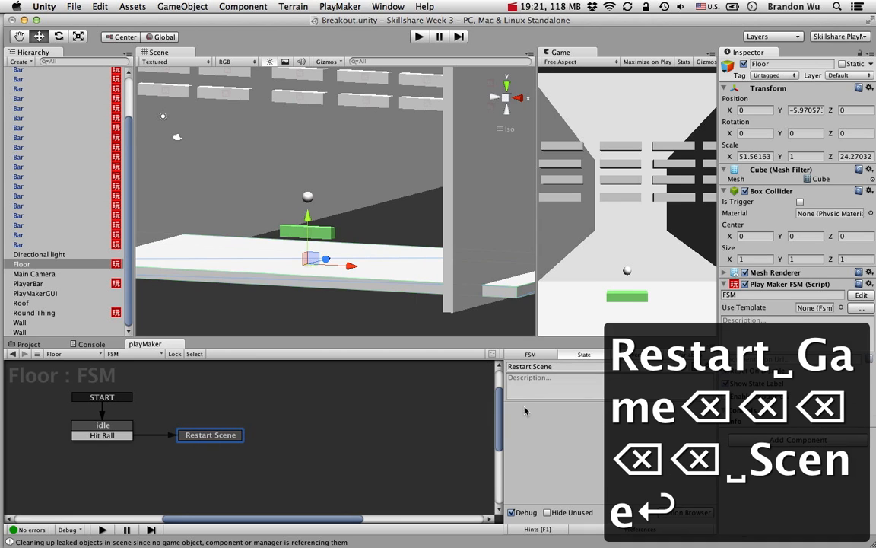
{"action": "left_click", "coordinate": [106, 435]}
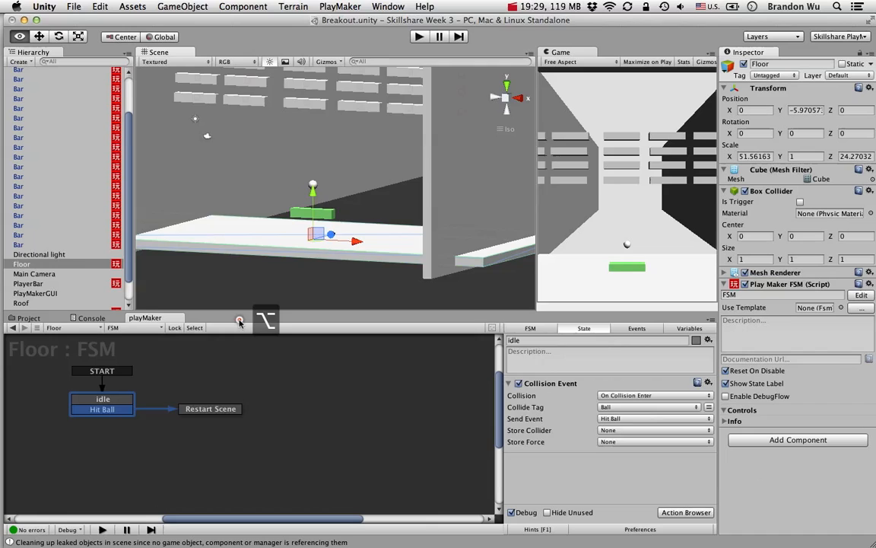
{"action": "left_click_drag", "start_coordinate": [231, 291], "coordinate": [242, 299], "text": "alt"}
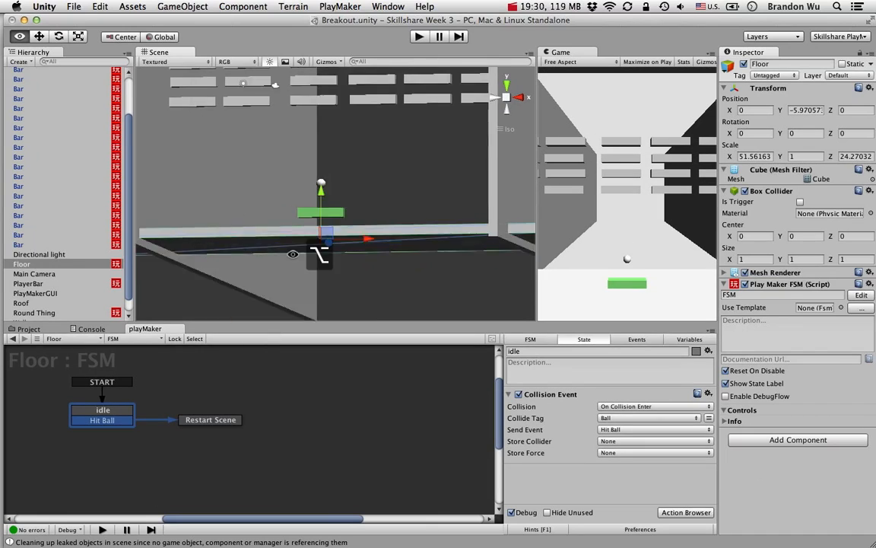
{"action": "left_click_drag", "start_coordinate": [285, 289], "coordinate": [243, 236], "text": "alt"}
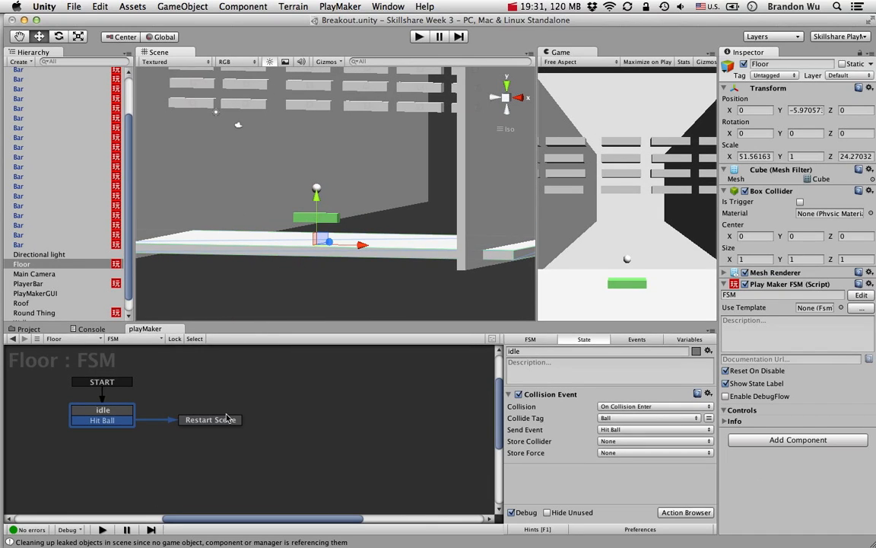
Add the Level action Restart Level to the Restart Scene state and save the scene
{"action": "left_click", "coordinate": [222, 420]}
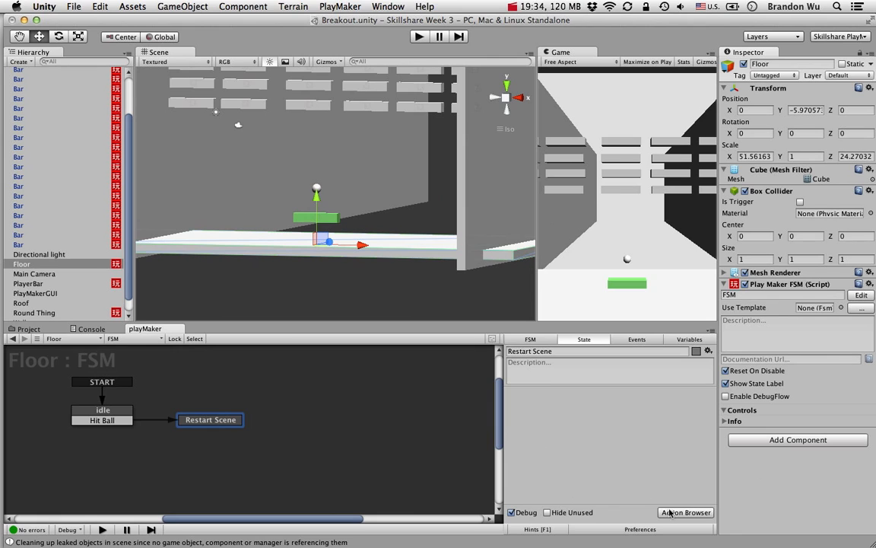
{"action": "left_click", "coordinate": [669, 512]}
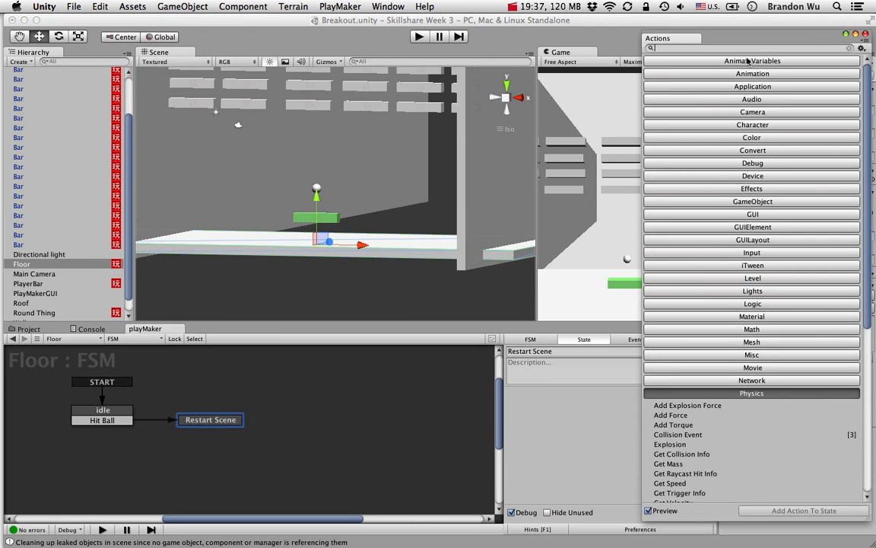
{"action": "scroll", "coordinate": [769, 172], "scroll_direction": "down", "scroll_amount": 10}
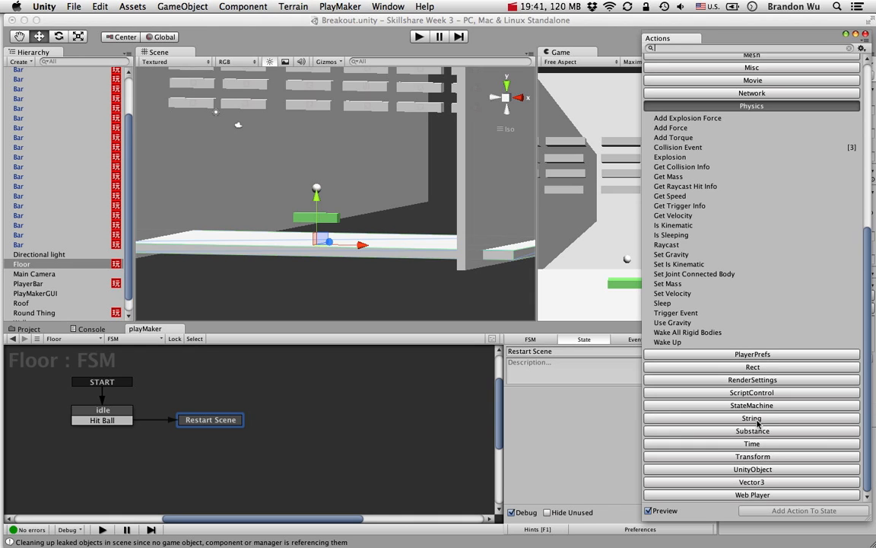
{"action": "scroll", "coordinate": [758, 423], "scroll_direction": "up", "scroll_amount": 10}
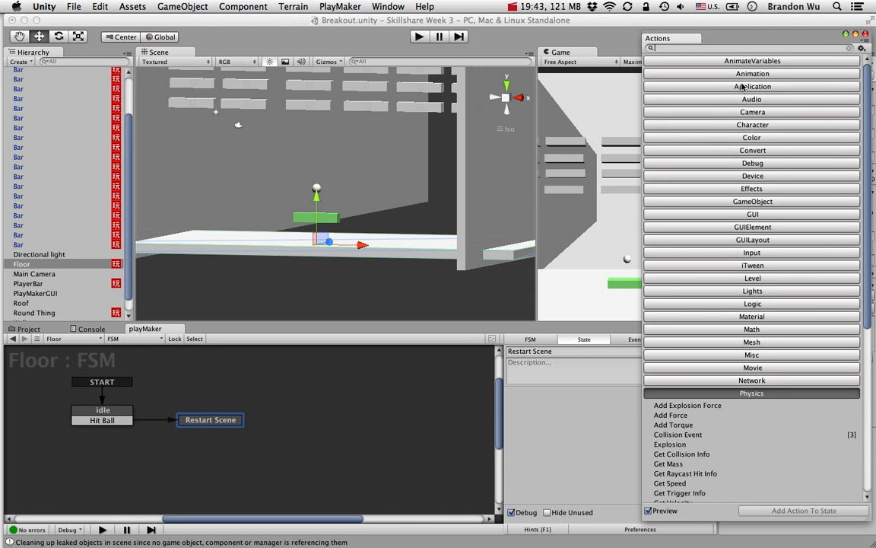
{"action": "left_click", "coordinate": [751, 278]}
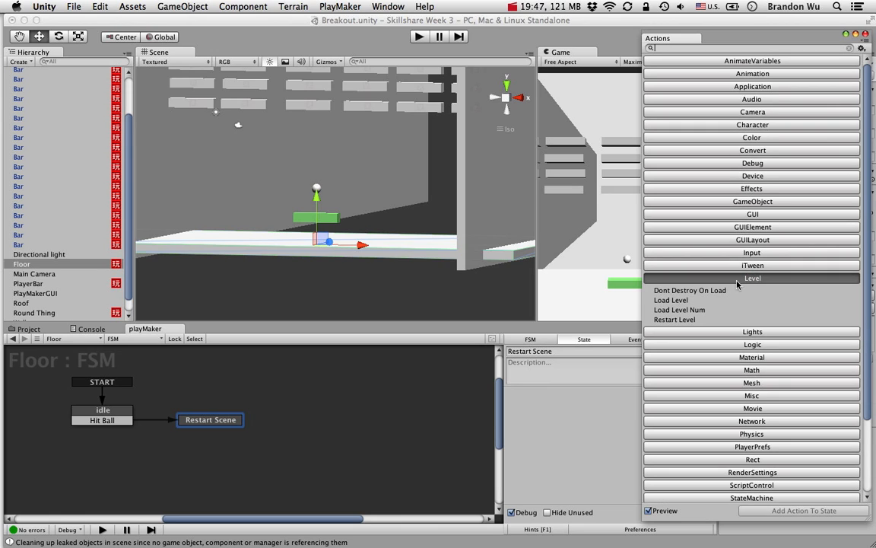
{"action": "left_click", "coordinate": [694, 319]}
{"action": "left_click_drag", "start_coordinate": [691, 322], "coordinate": [520, 411]}
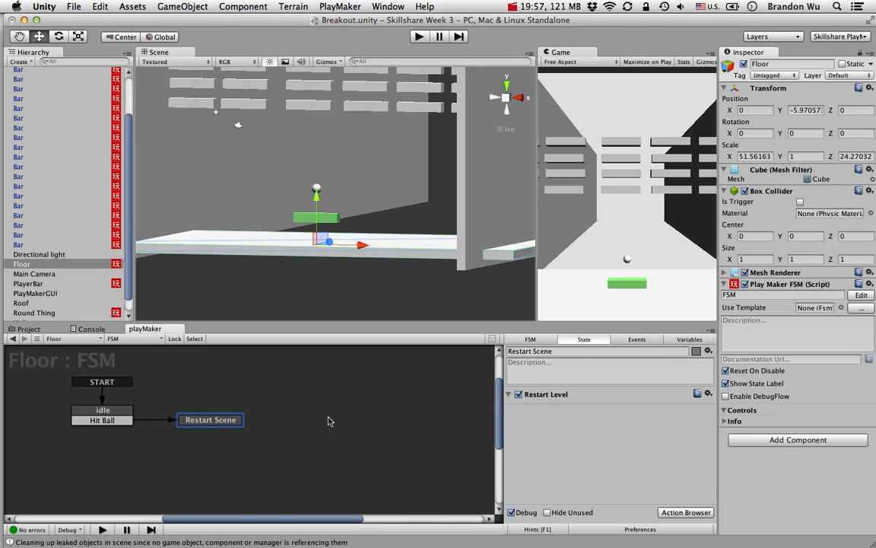
{"action": "key", "text": "super+s"}
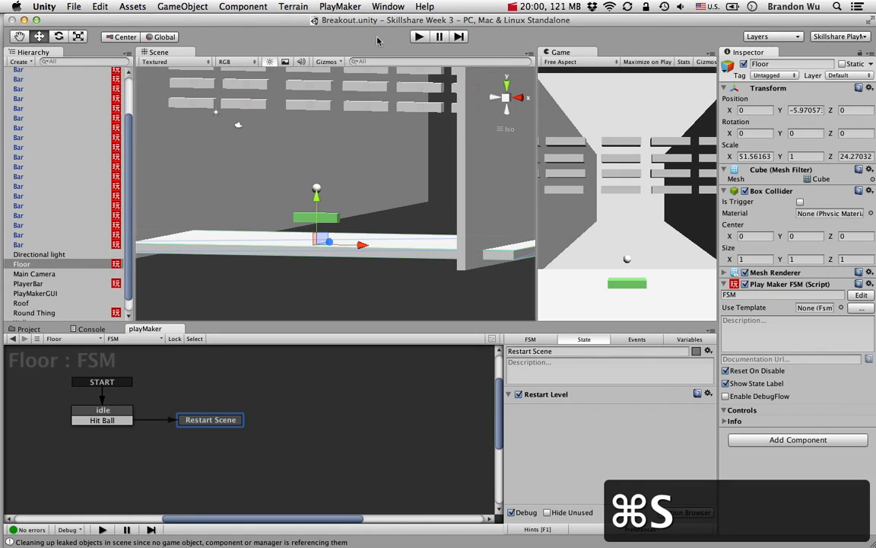
Run the game and move the player bar both ways to test the restart when the ball hits the floor
{"action": "left_click", "coordinate": [420, 37]}
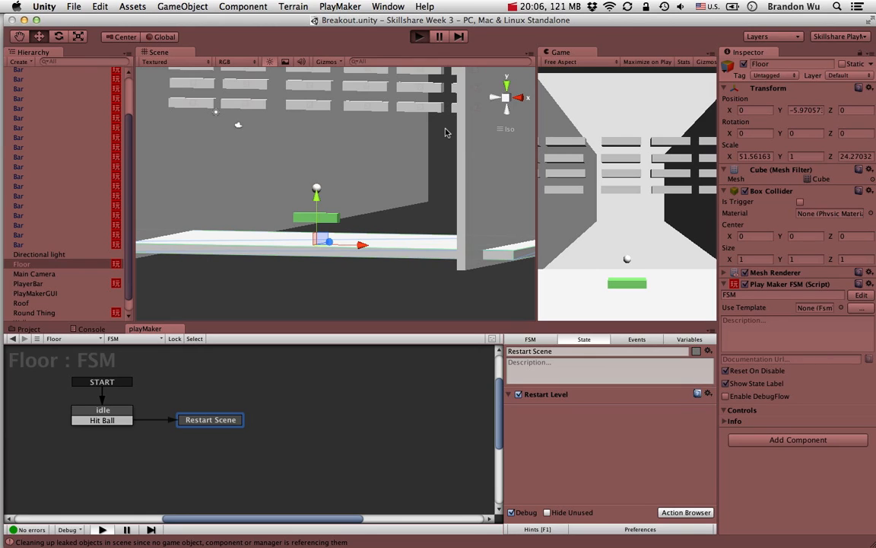
{"action": "key", "text": "Right"}
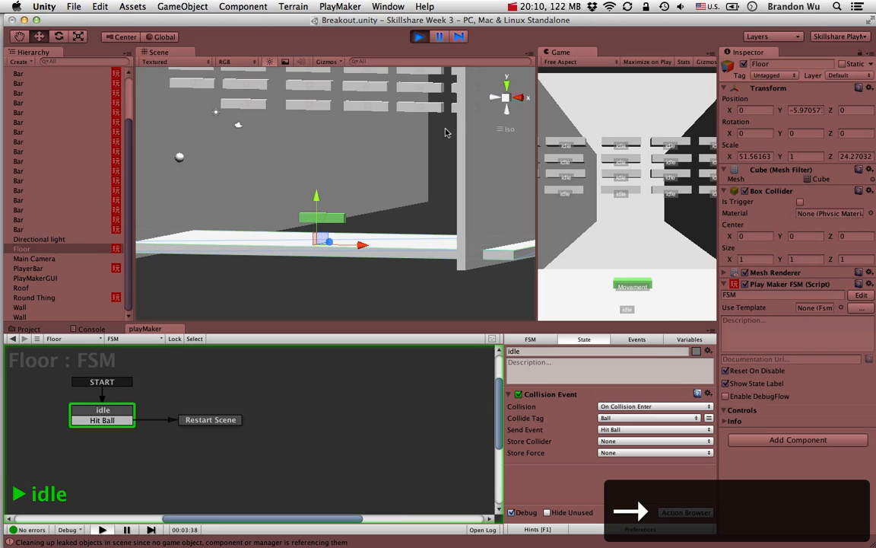
{"action": "key", "text": "Left"}
{"action": "key", "text": "Right"}
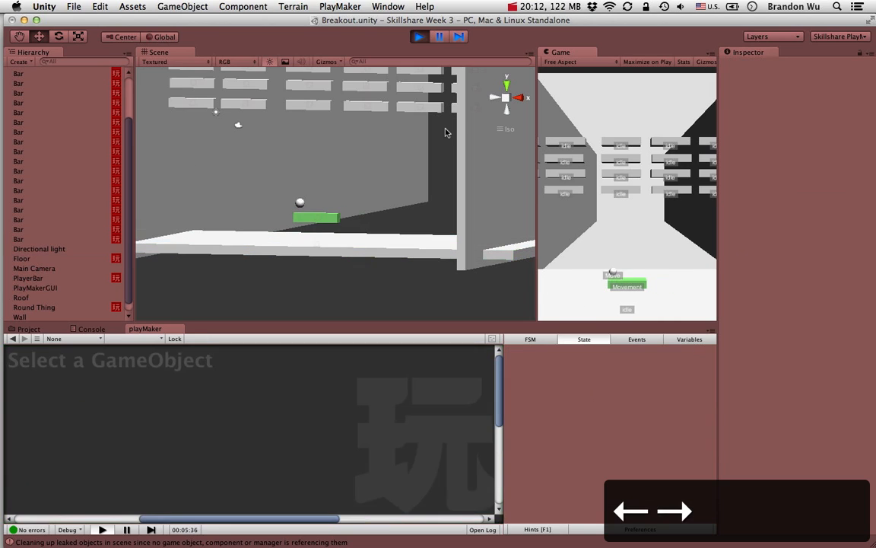
{"action": "key", "text": "Left"}
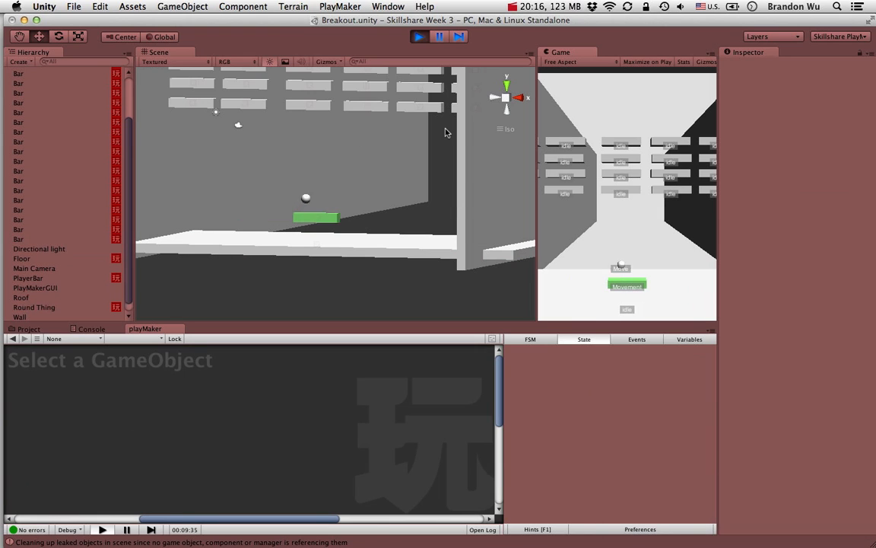
Frame the whole arena in the Scene view and widen the Game view while the game runs
{"action": "scroll", "coordinate": [414, 190], "scroll_direction": "down", "scroll_amount": 10}
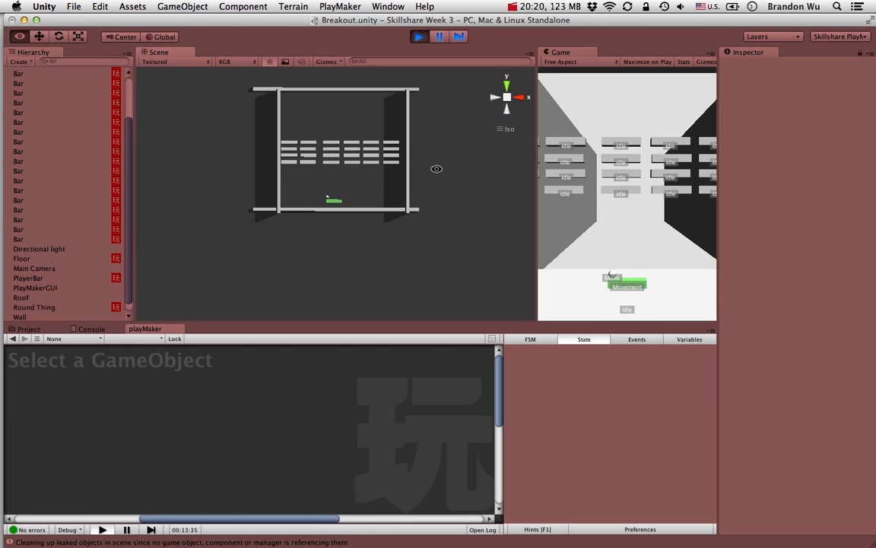
{"action": "left_click_drag", "start_coordinate": [437, 169], "coordinate": [412, 195], "text": "alt"}
{"action": "scroll", "coordinate": [412, 198], "scroll_direction": "up", "scroll_amount": 4}
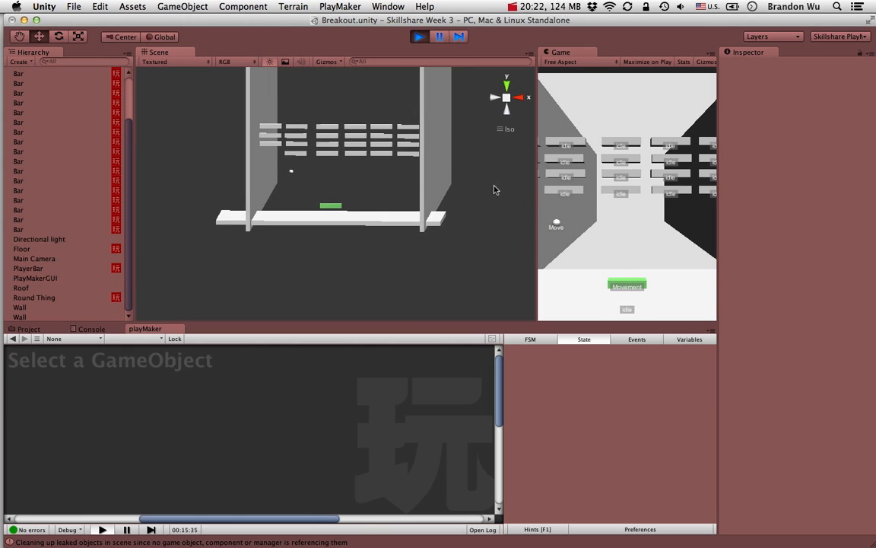
{"action": "left_click_drag", "start_coordinate": [537, 178], "coordinate": [359, 196]}
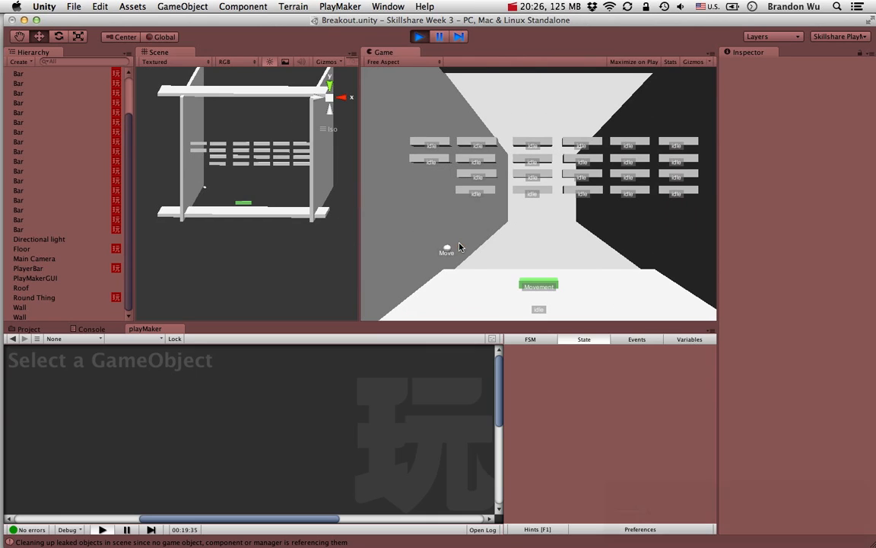
Keep playing in the widened Game view, steering the player bar left and right to check repeated floor-hit restarts
{"action": "key", "text": "Right"}
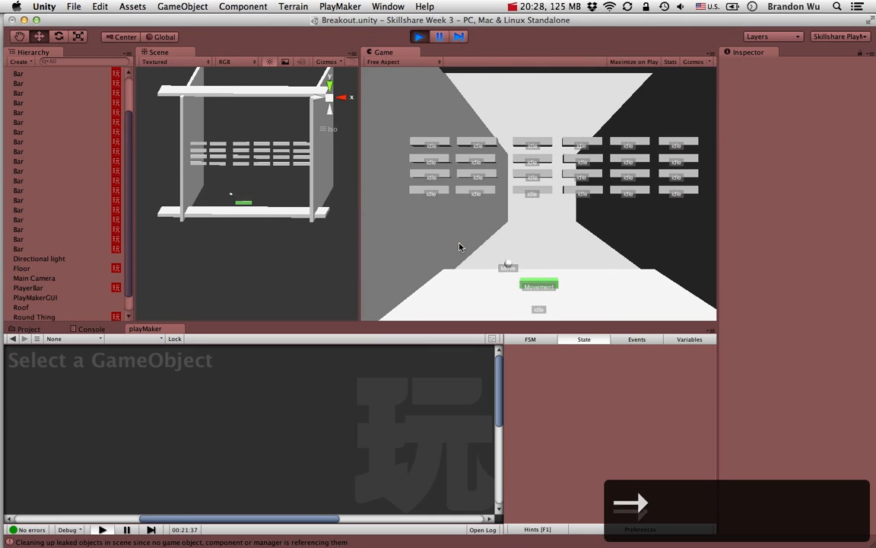
{"action": "key", "text": "Right"}
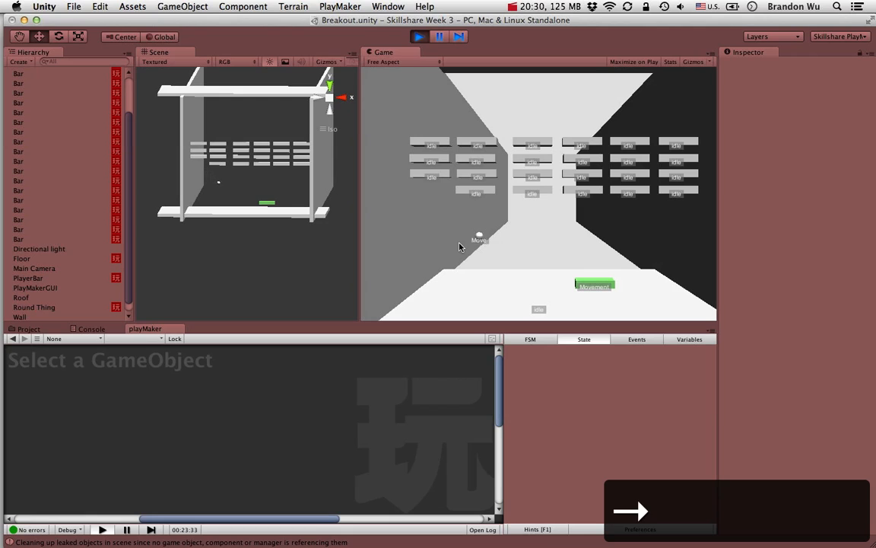
{"action": "key", "text": "Right"}
{"action": "key", "text": "Left"}
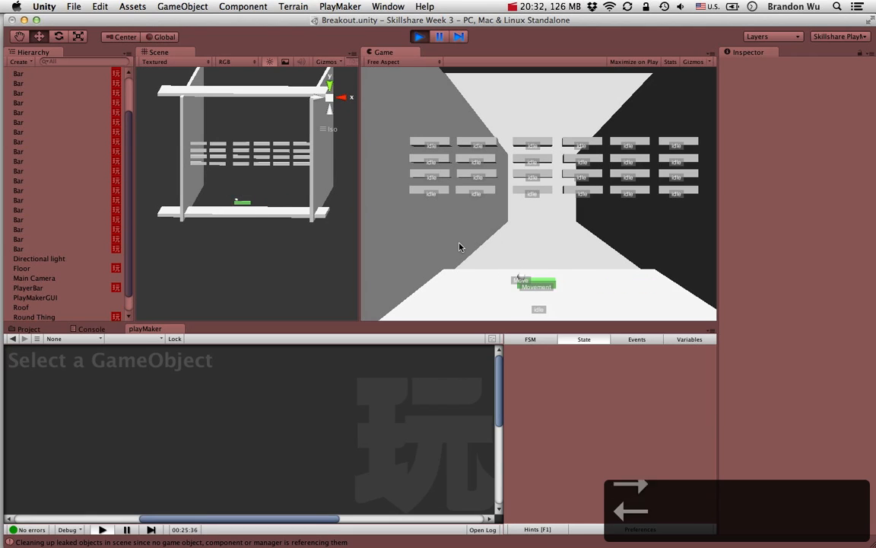
{"action": "key", "text": "Left"}
{"action": "key", "text": "Right"}
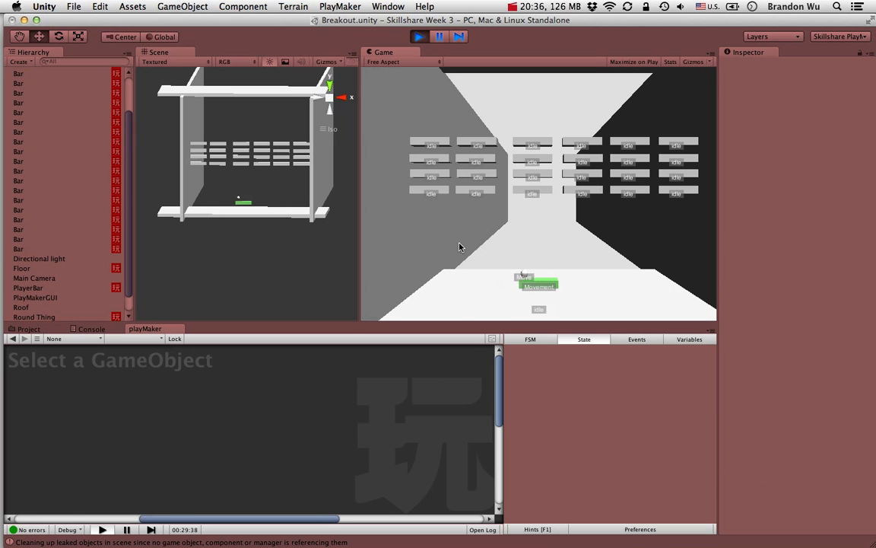
{"action": "key", "text": "Left"}
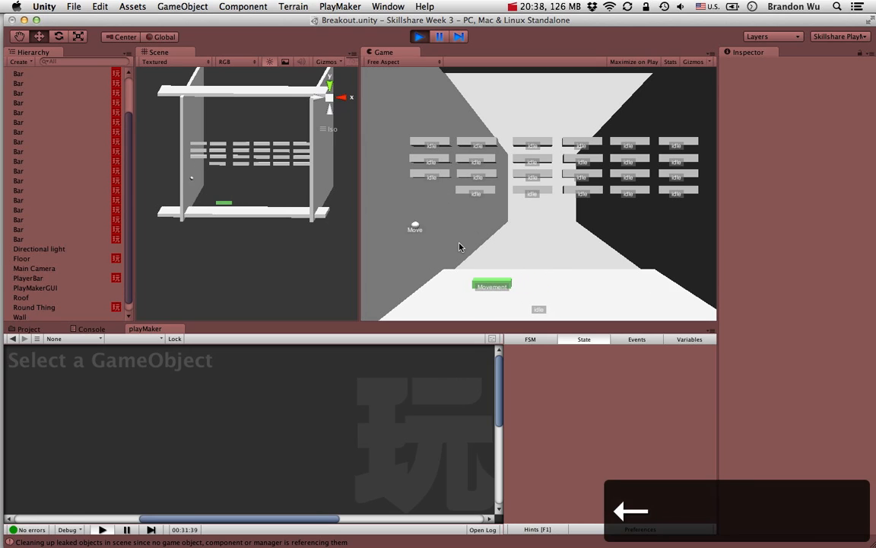
{"action": "key", "text": "Right"}
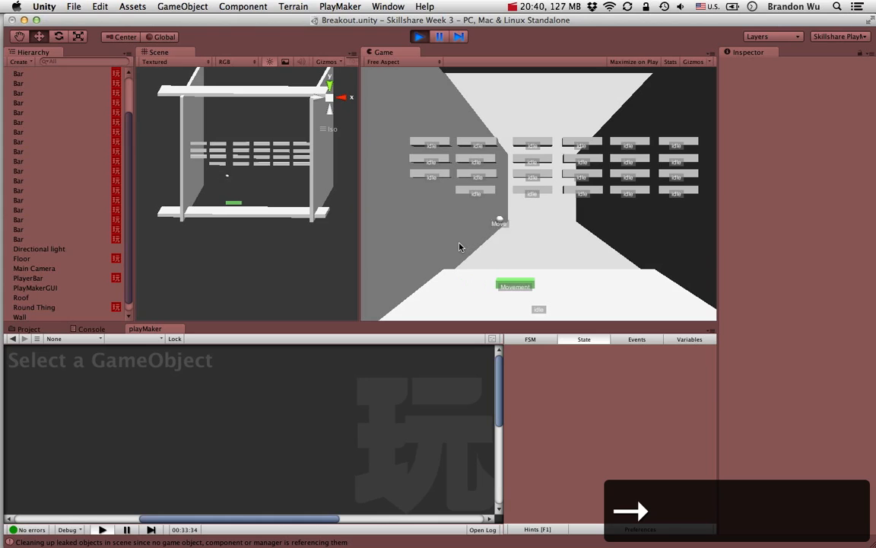
{"action": "key", "text": "Right"}
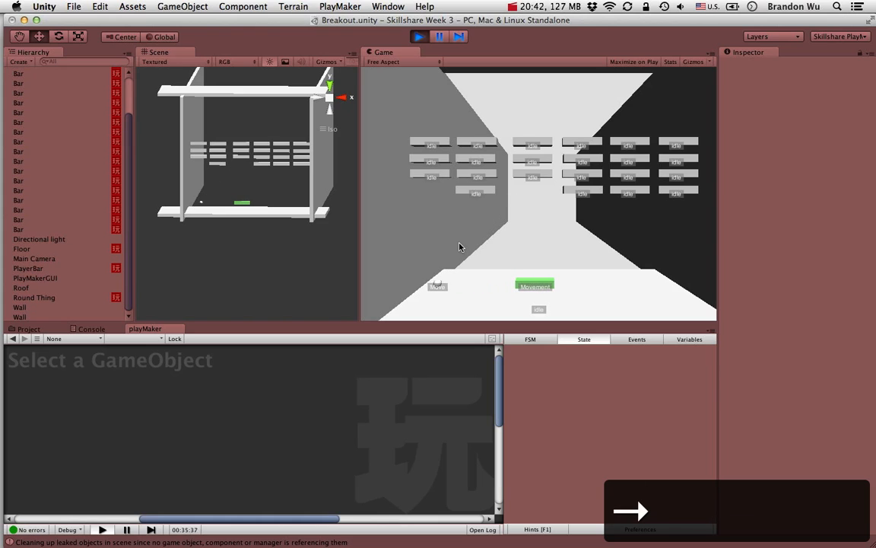
{"action": "key", "text": "Left"}
{"action": "key", "text": "Right"}
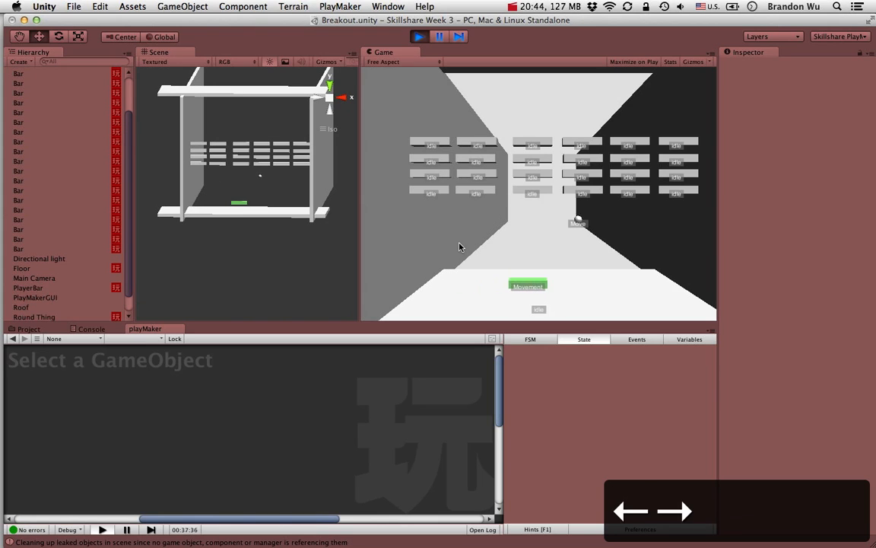
Steer the player bar under the ball in the running game to keep it bouncing and test breaking the bars
{"action": "key", "text": "Left"}
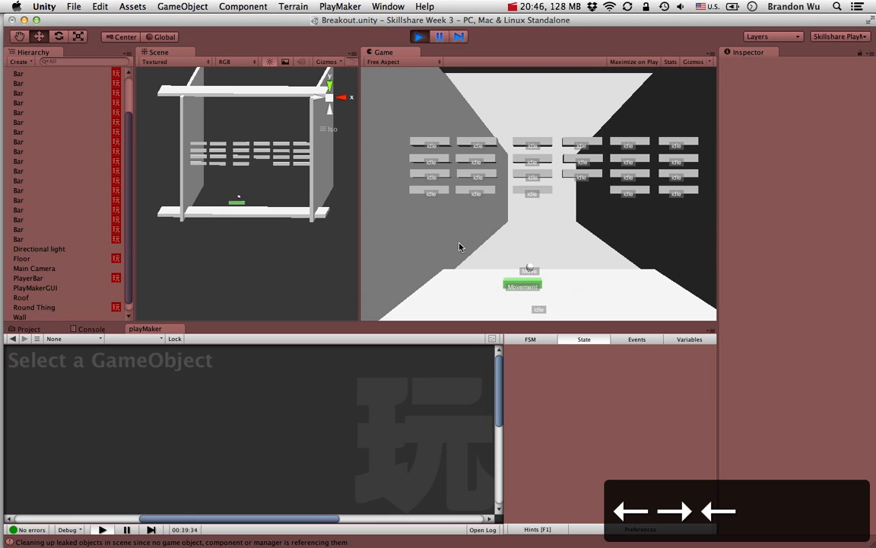
{"action": "key", "text": "Right"}
{"action": "key", "text": "Left"}
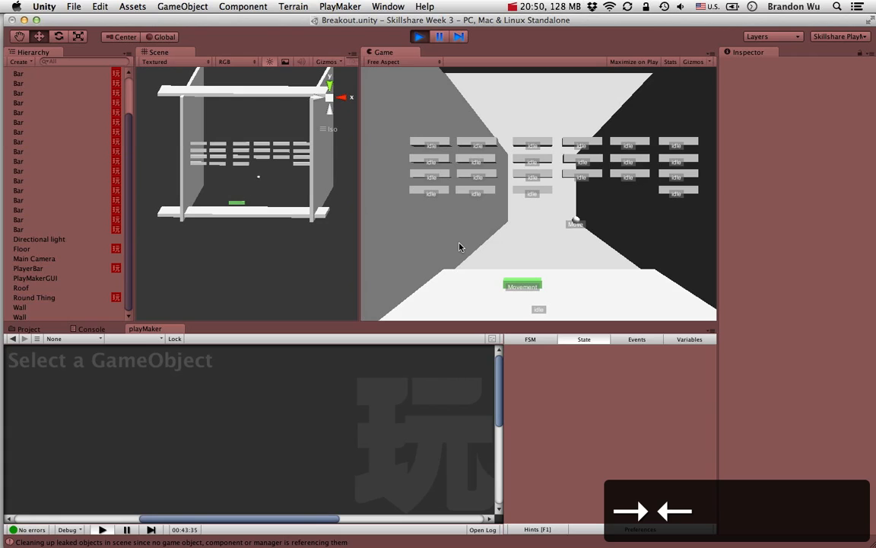
{"action": "key", "text": "Left"}
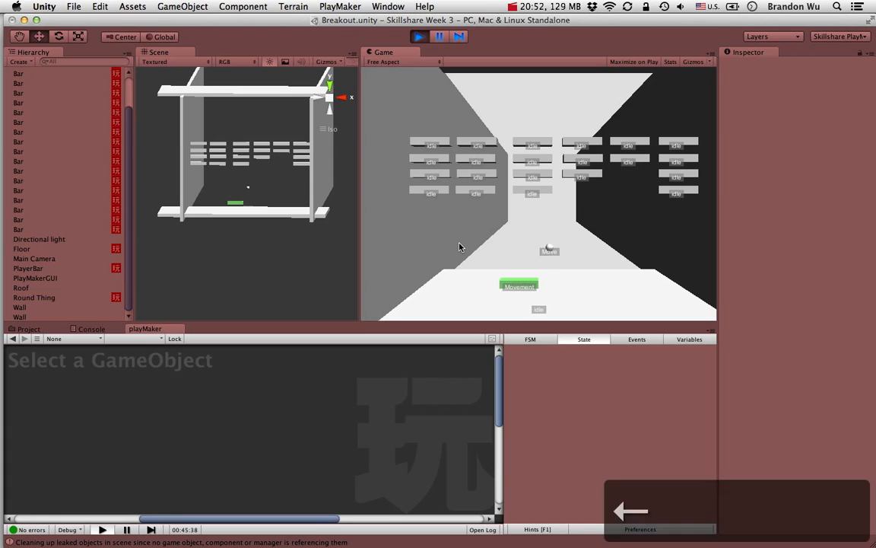
{"action": "key", "text": "Right"}
{"action": "key", "text": "Left"}
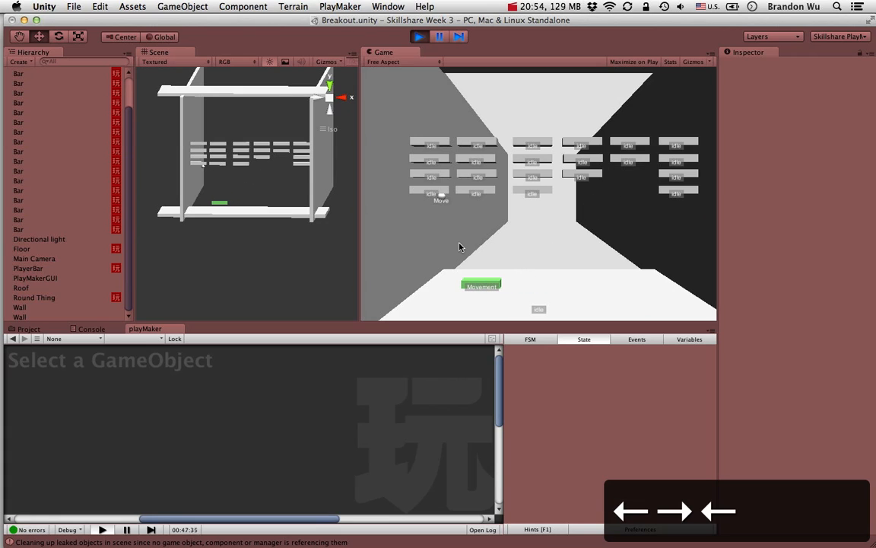
{"action": "key", "text": "Left"}
{"action": "key", "text": "Left"}
{"action": "key", "text": "Right"}
{"action": "key", "text": "Right"}
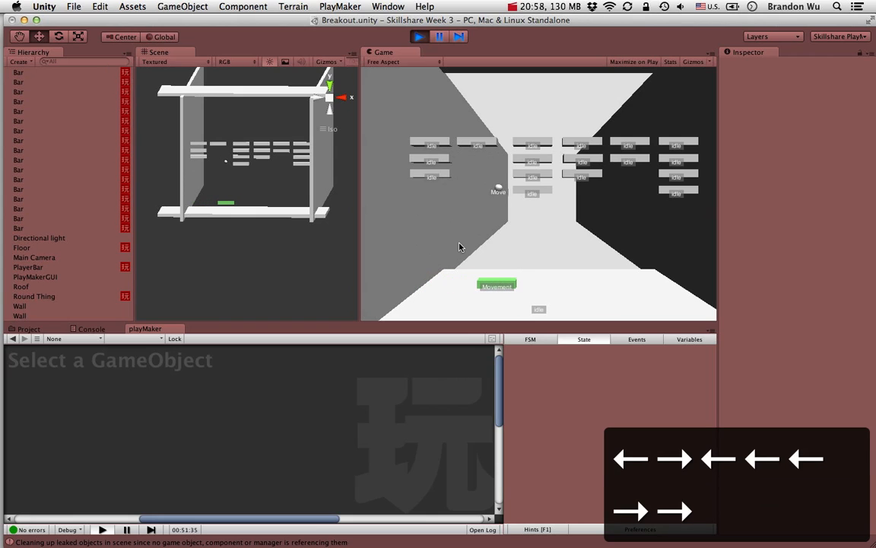
{"action": "key", "text": "Right"}
{"action": "key", "text": "Right"}
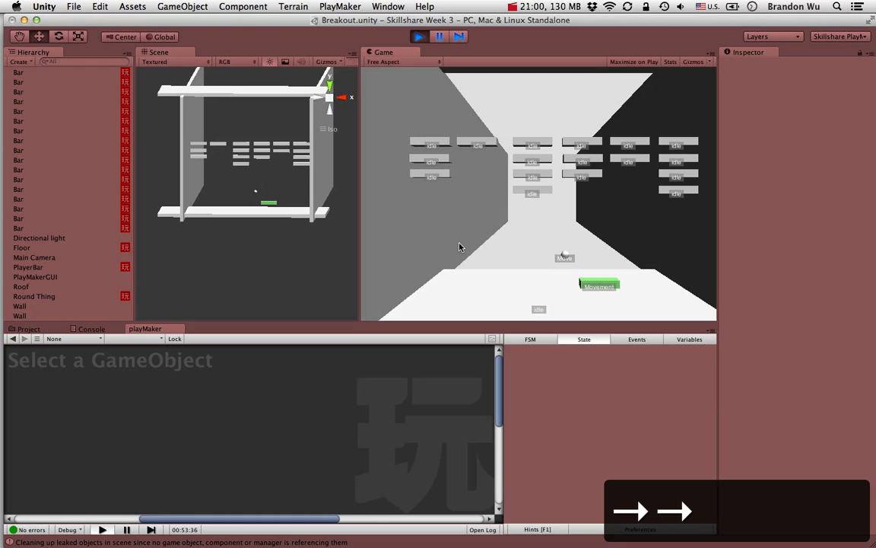
{"action": "key", "text": "Left"}
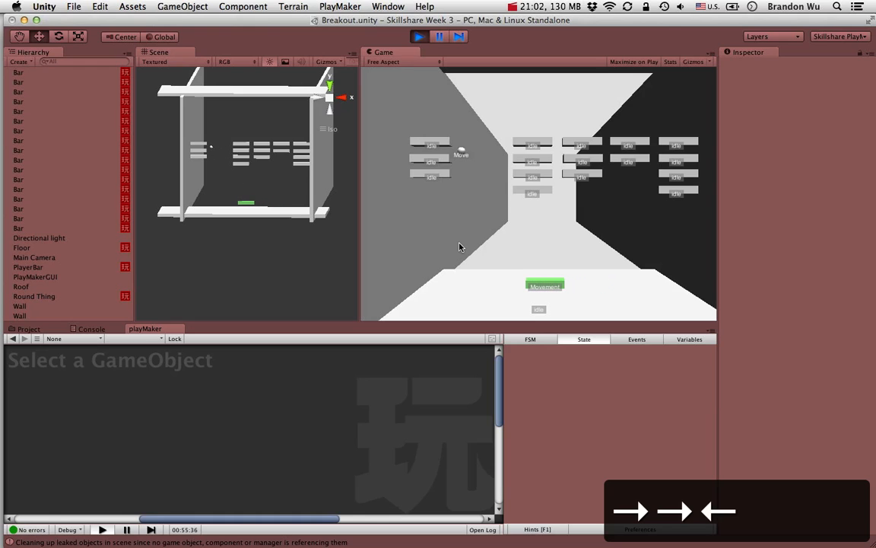
{"action": "key", "text": "Right"}
{"action": "key", "text": "Right"}
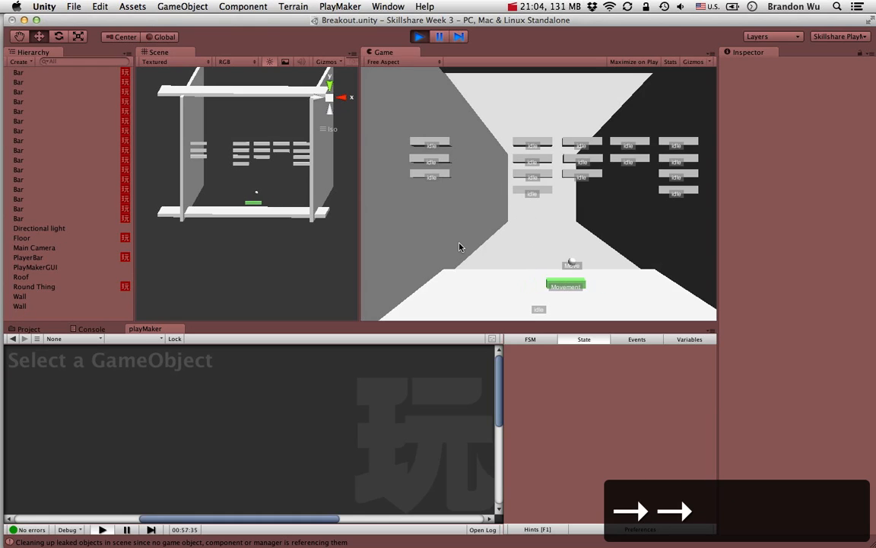